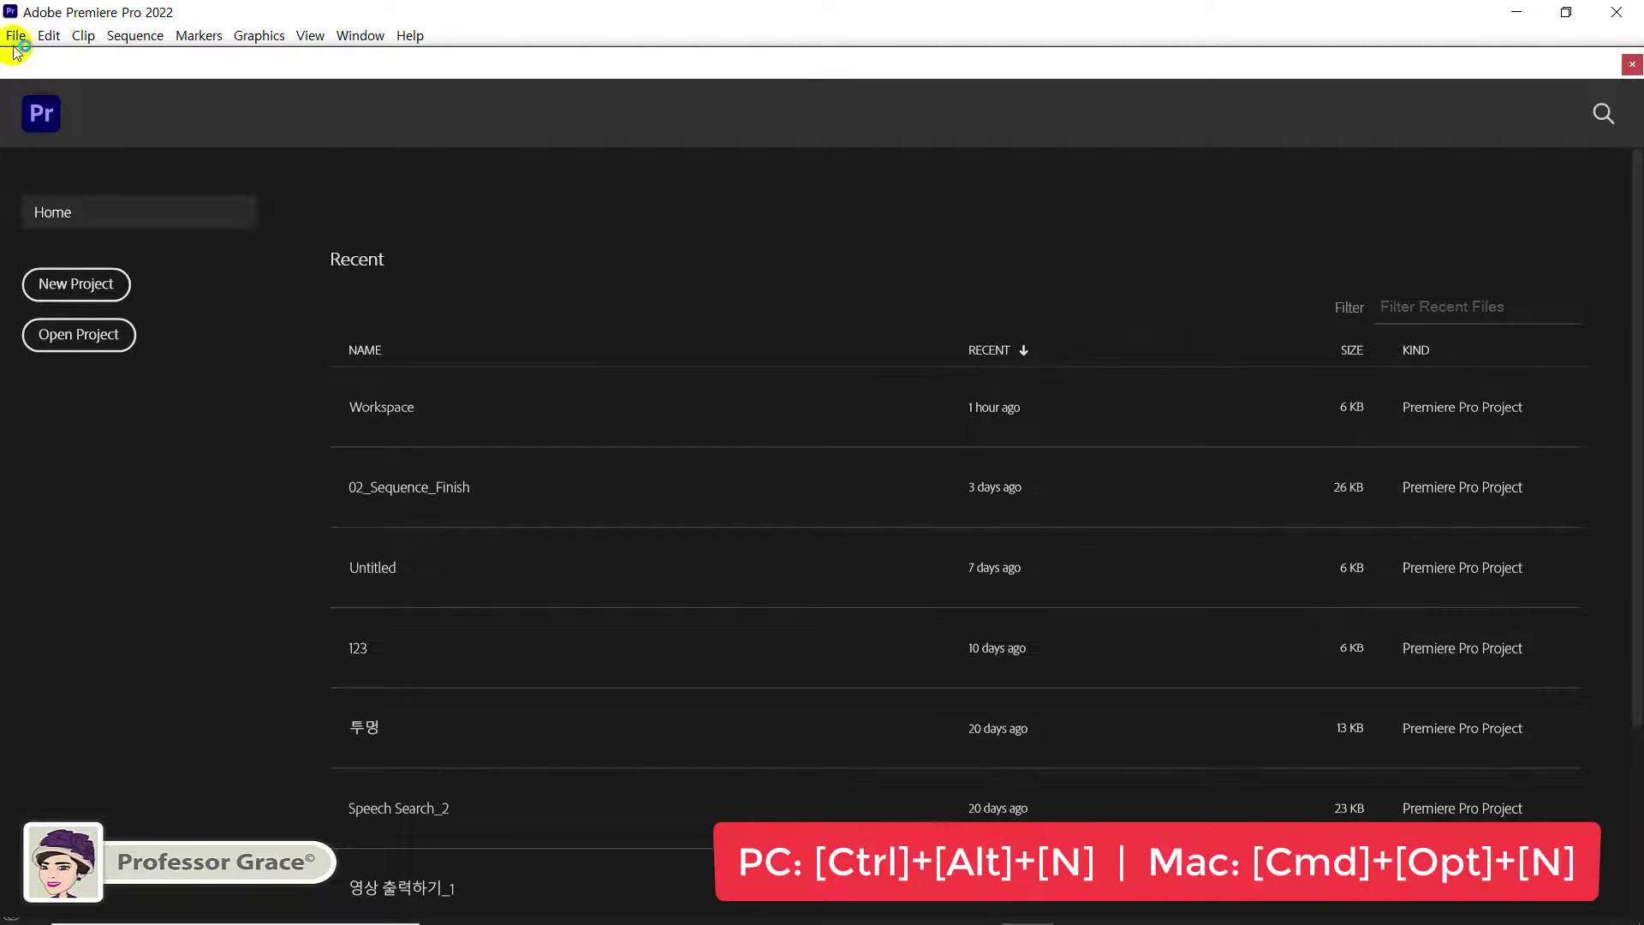
# - Open the New Project dialog from File > New > Project
pyautogui.click(16, 35)
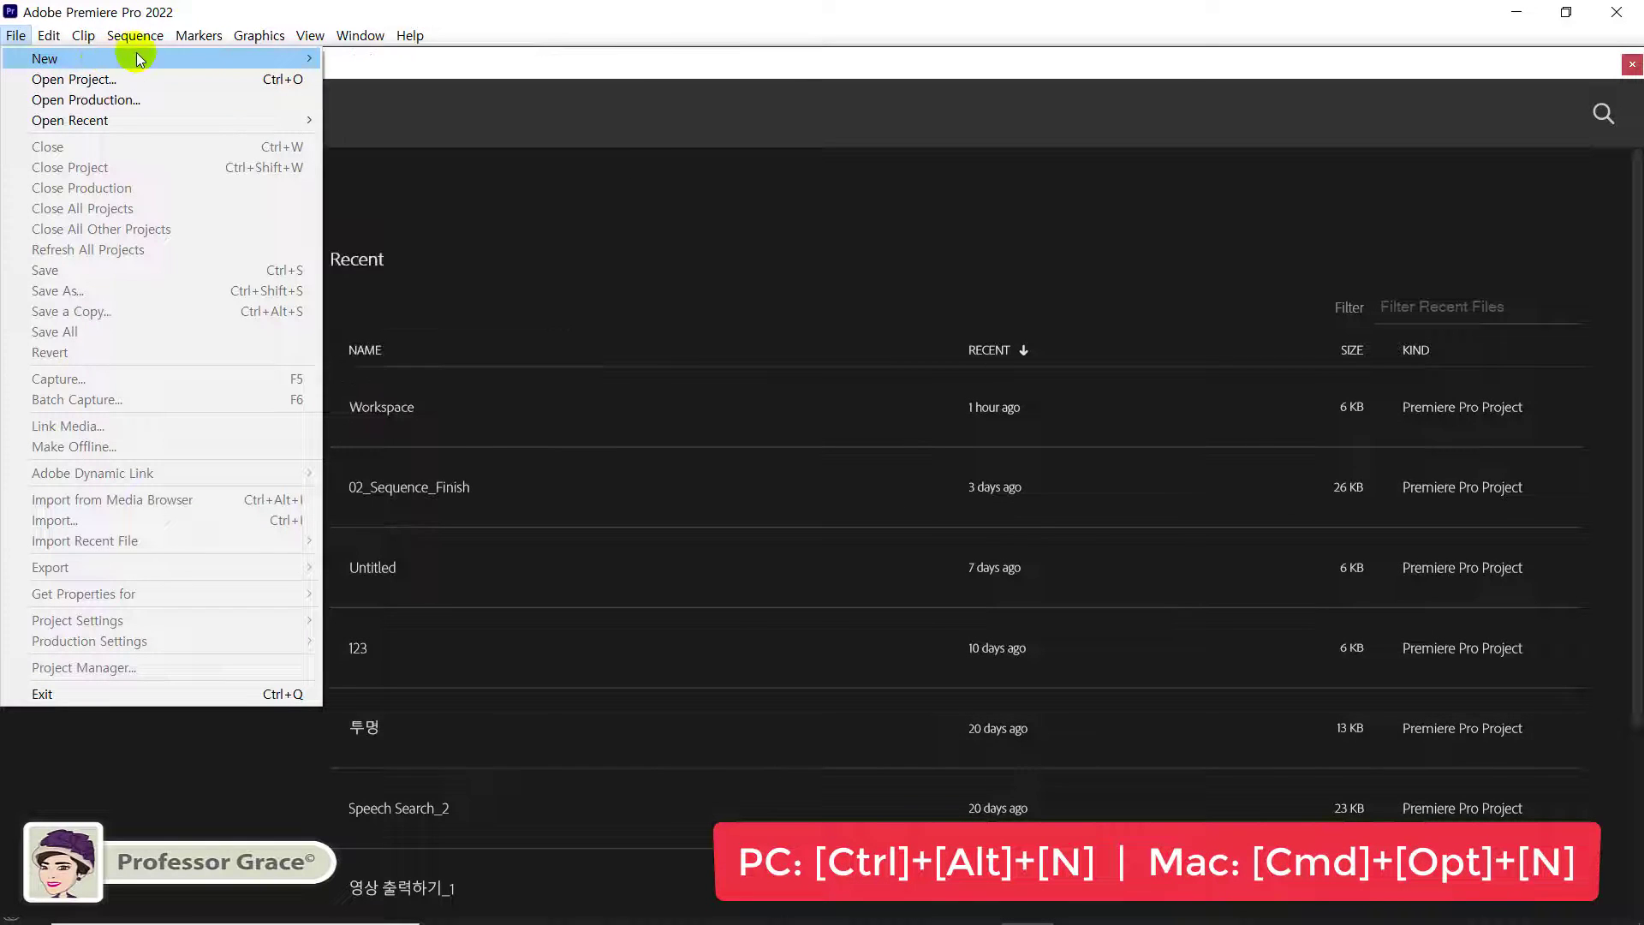
pyautogui.moveTo(132, 57)
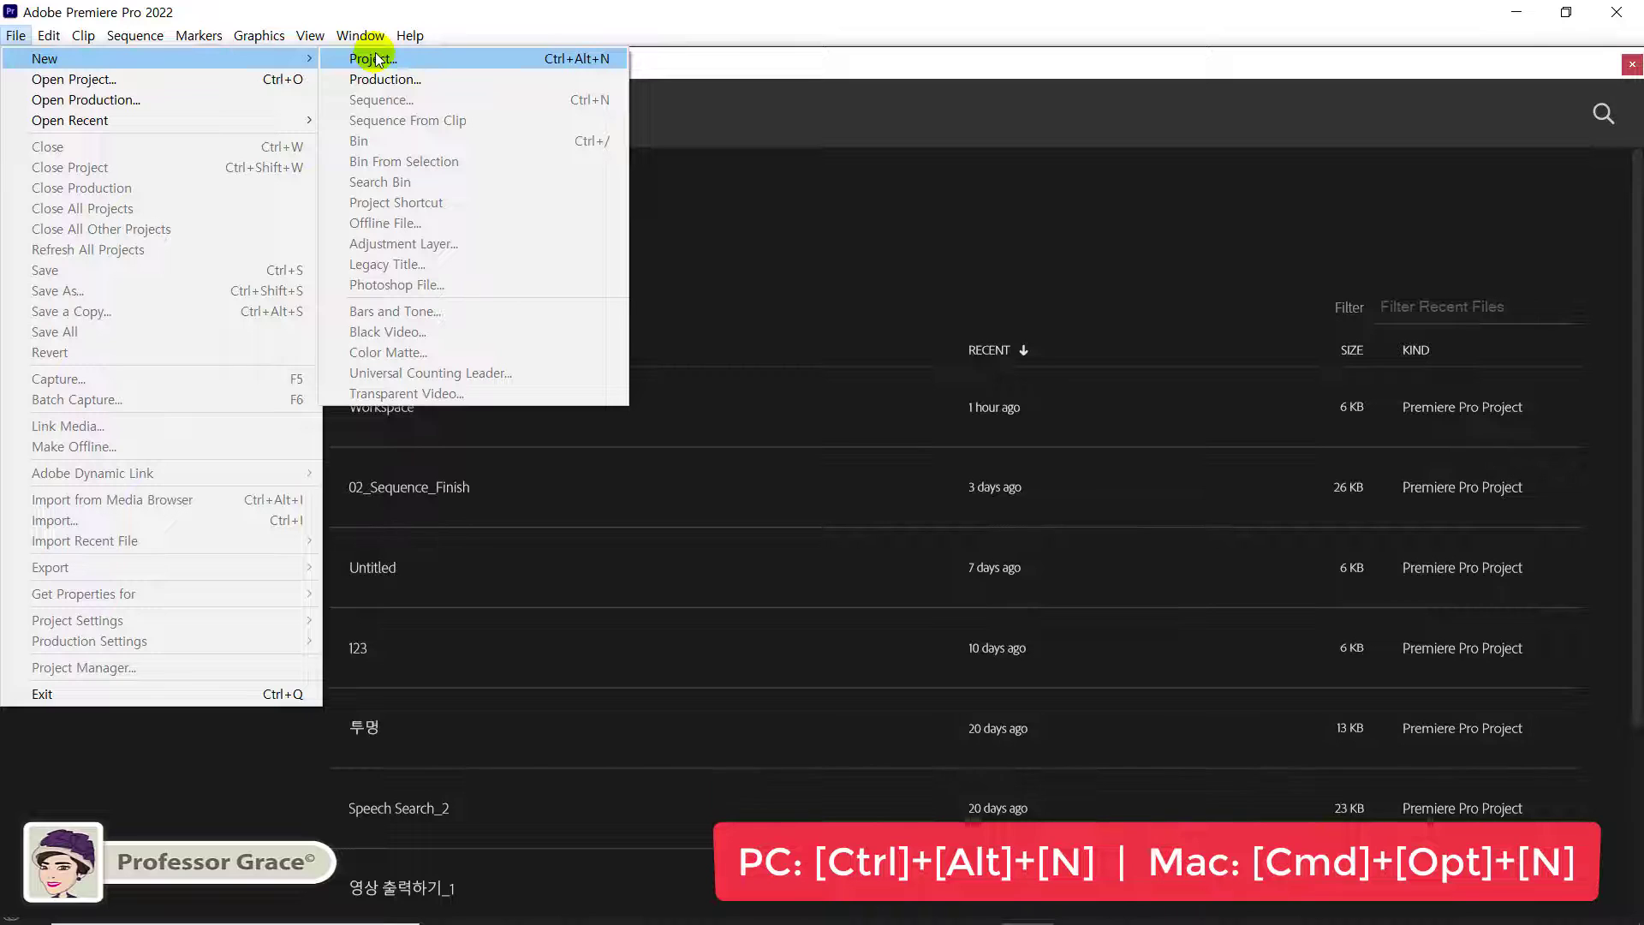
pyautogui.click(613, 62)
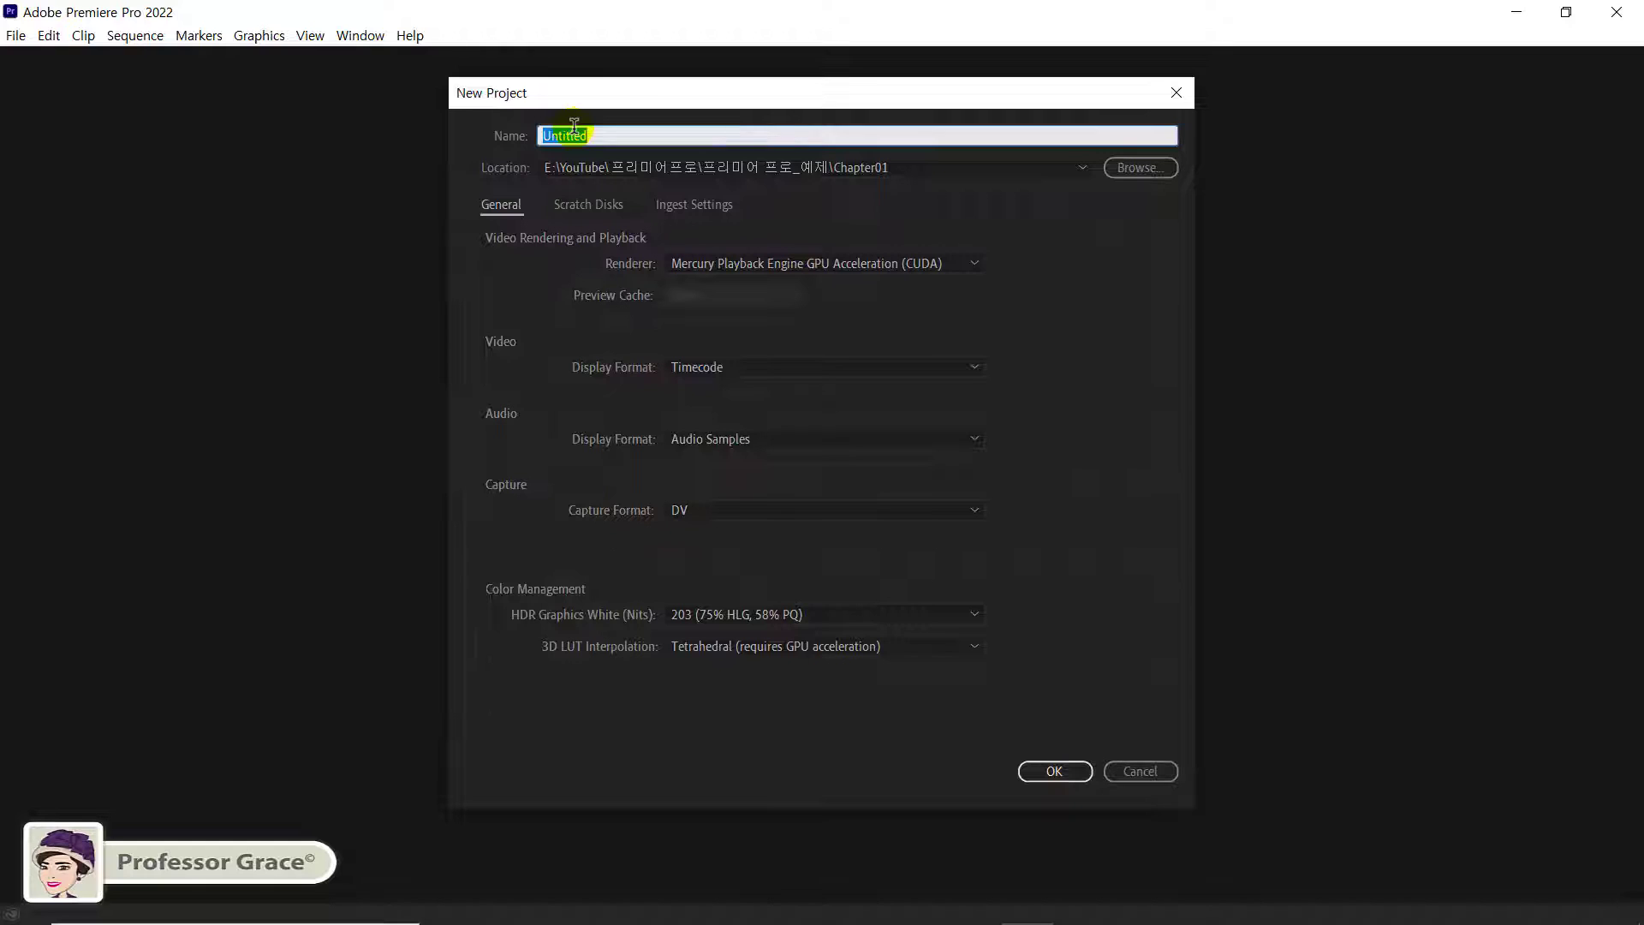
# - Name the project 'Workspace' and browse for its save location
pyautogui.write('Workspac')
pyautogui.write('e')
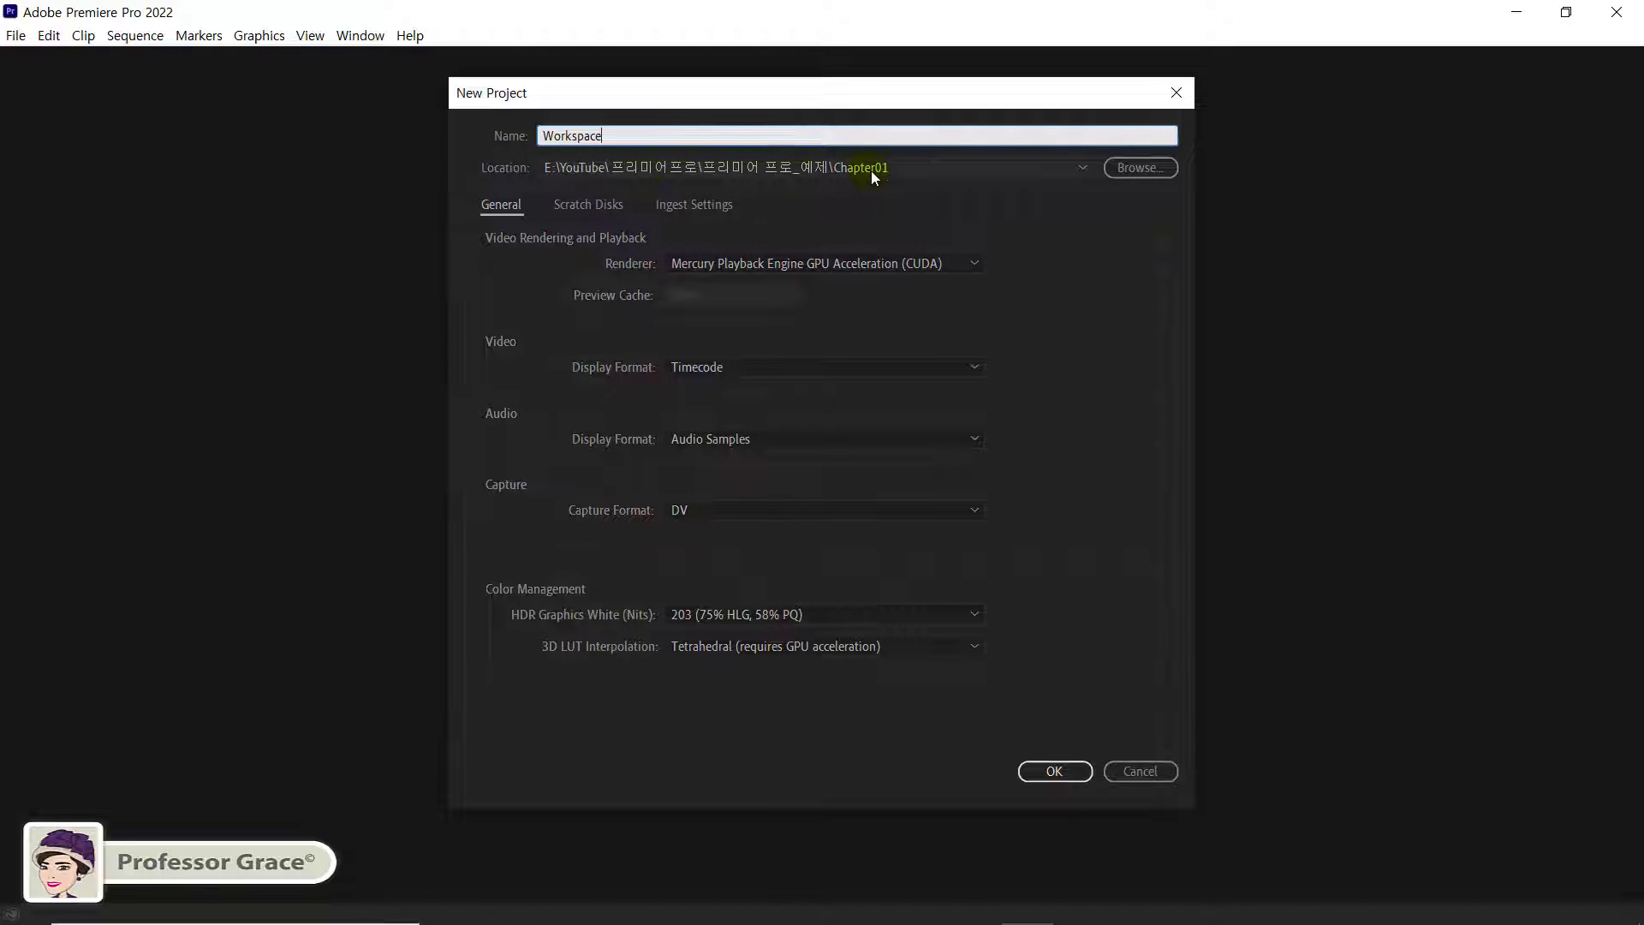
pyautogui.click(1156, 169)
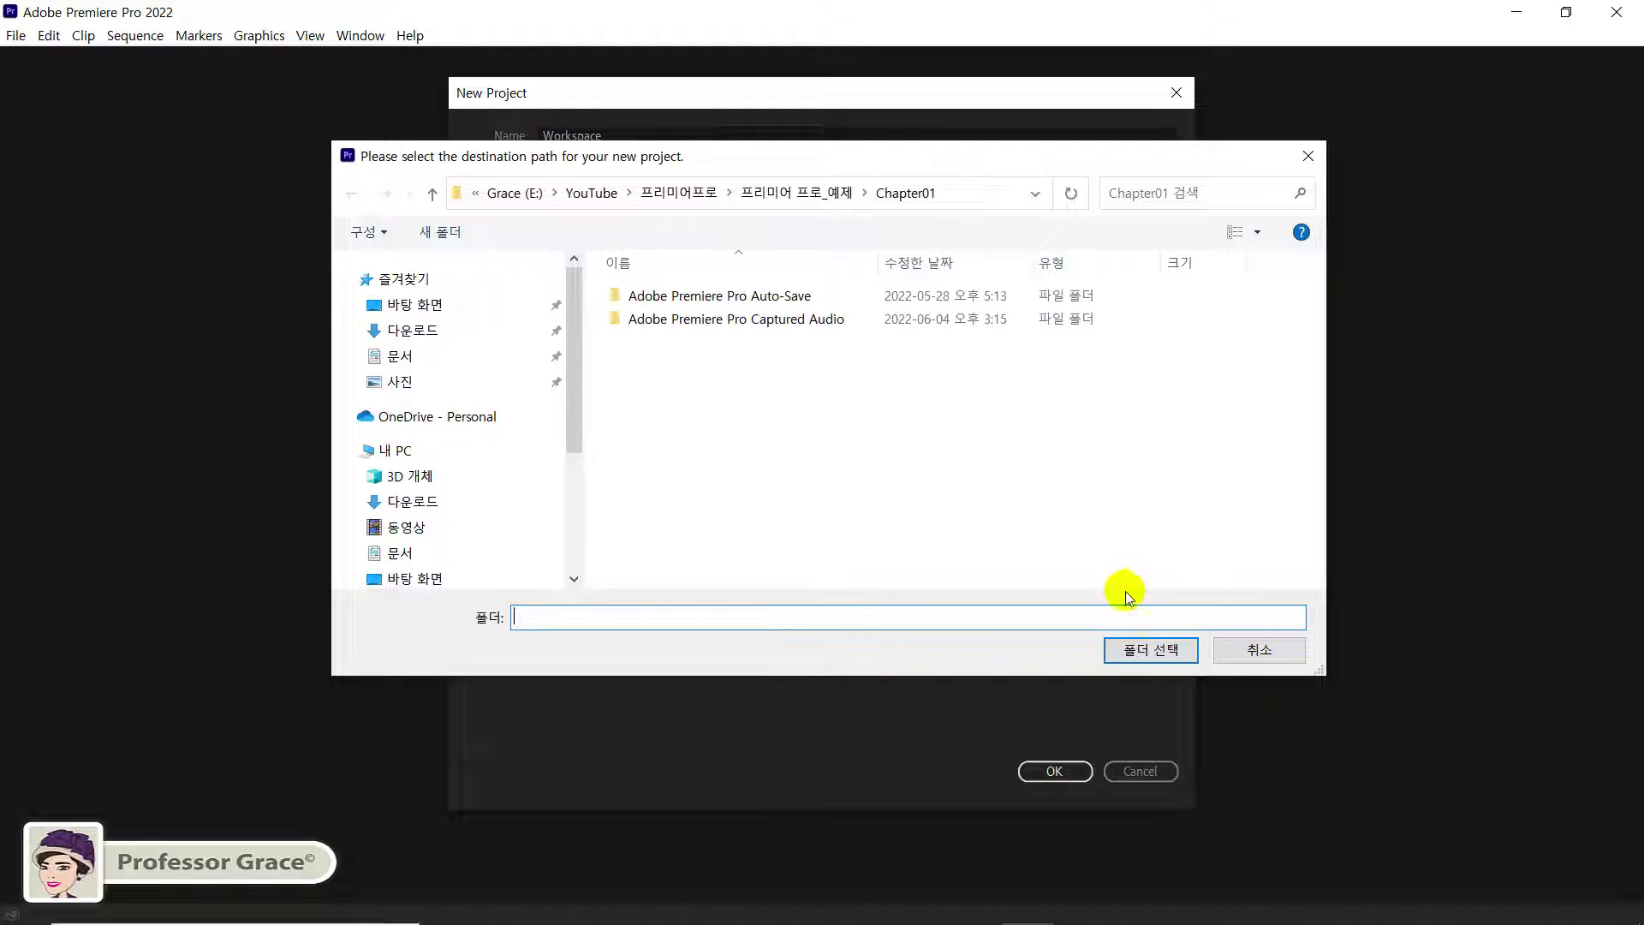
# - Keep Chapter01 as the Workspace project's save folder
pyautogui.click(1156, 652)
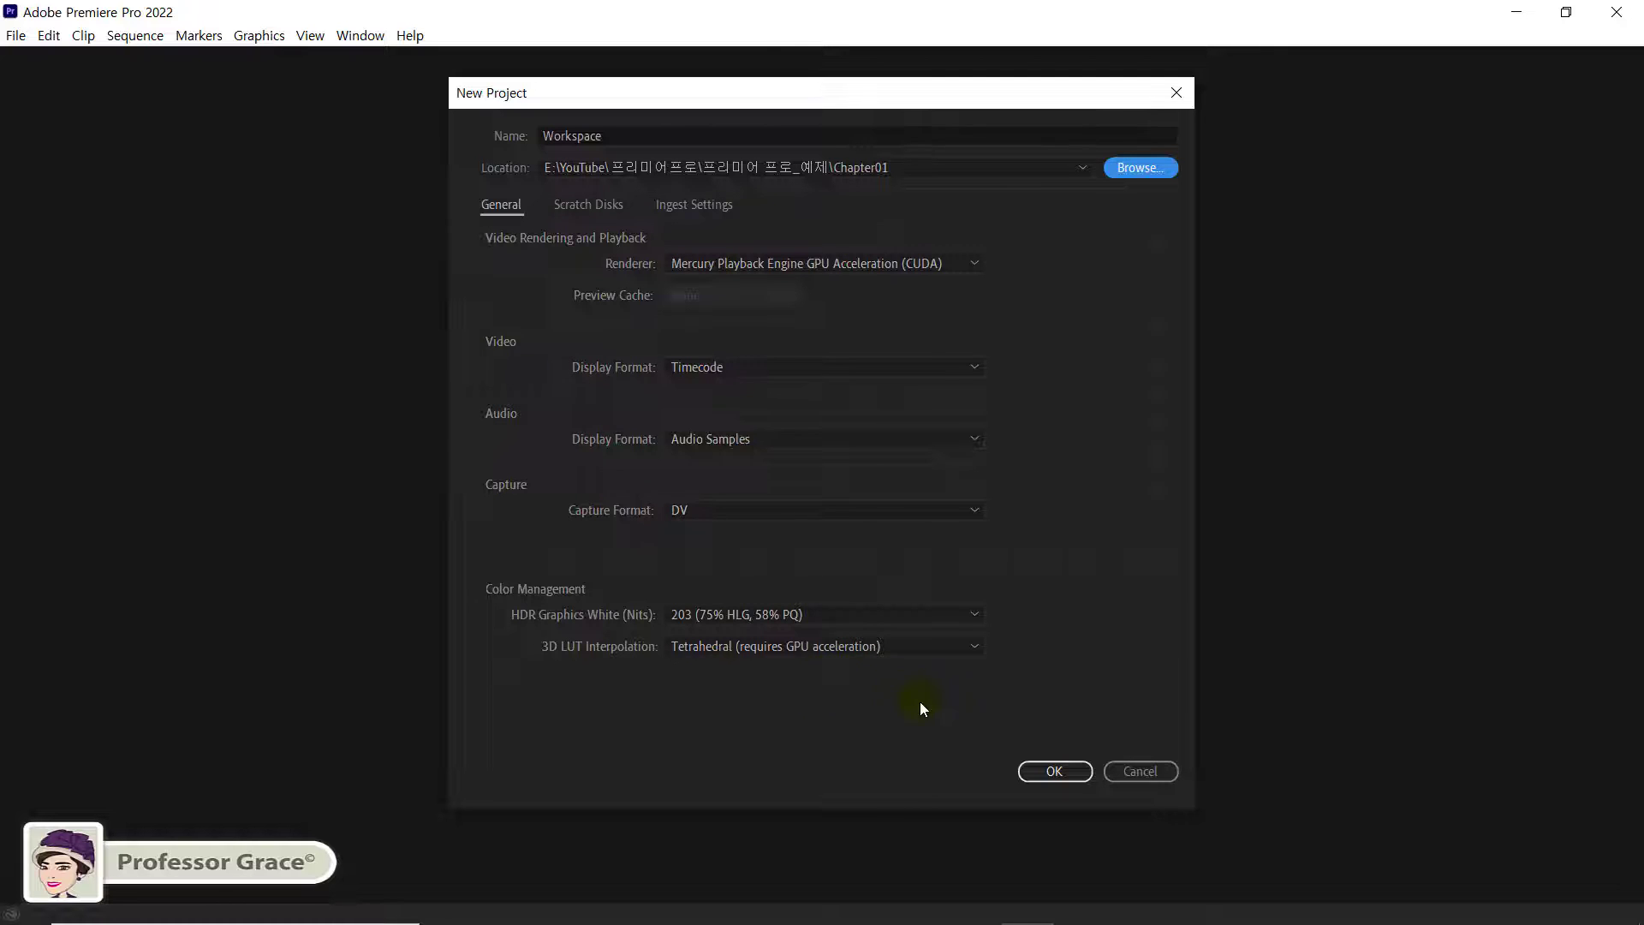
# - Create the Workspace project with the chosen settings and open it in Editing
pyautogui.click(1044, 772)
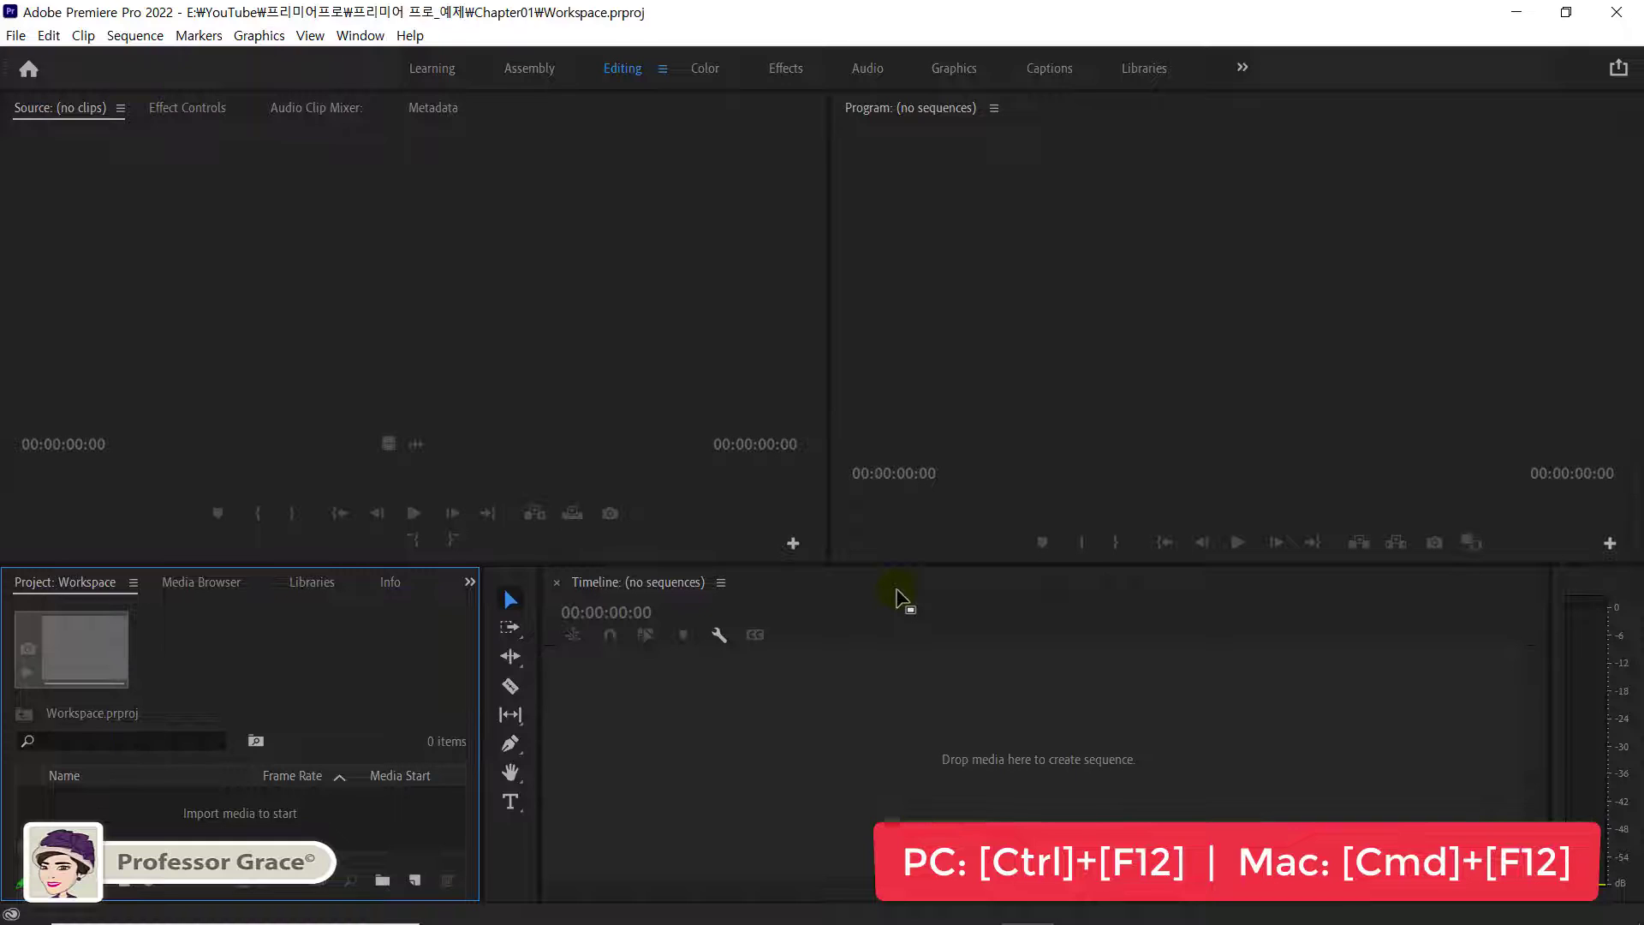
# - Bring up the Console (Ctrl+F12), show its Debug Database View, and enlarge the window
pyautogui.hotkey('ctrl', 'F12')
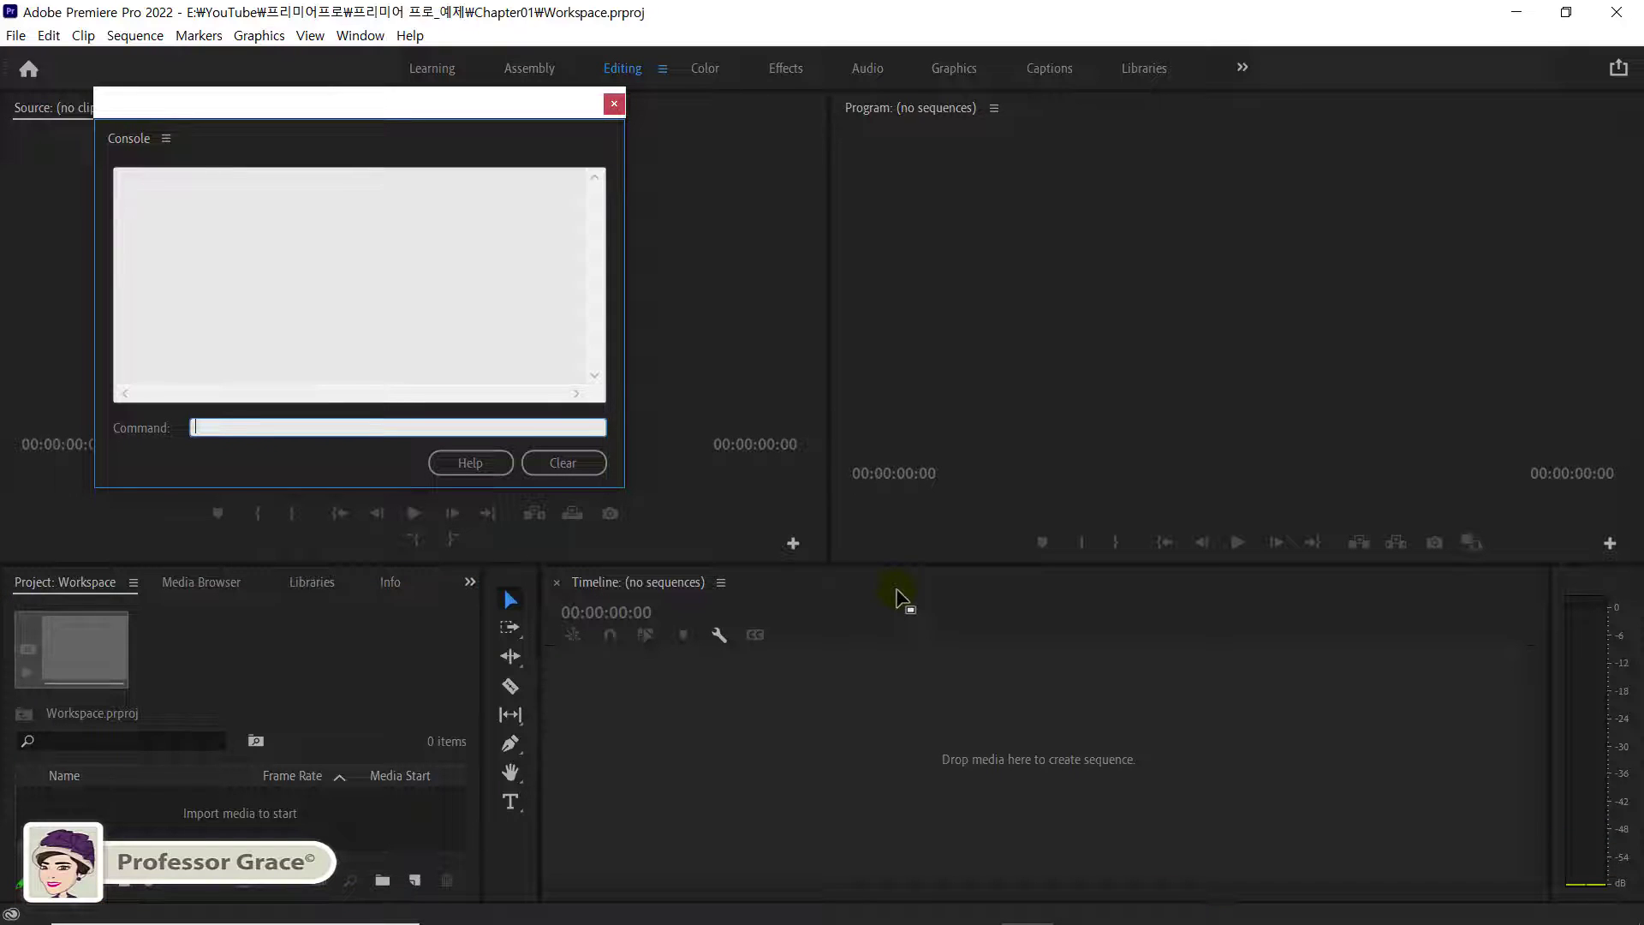
pyautogui.moveTo(478, 104); pyautogui.dragTo(1050, 353)
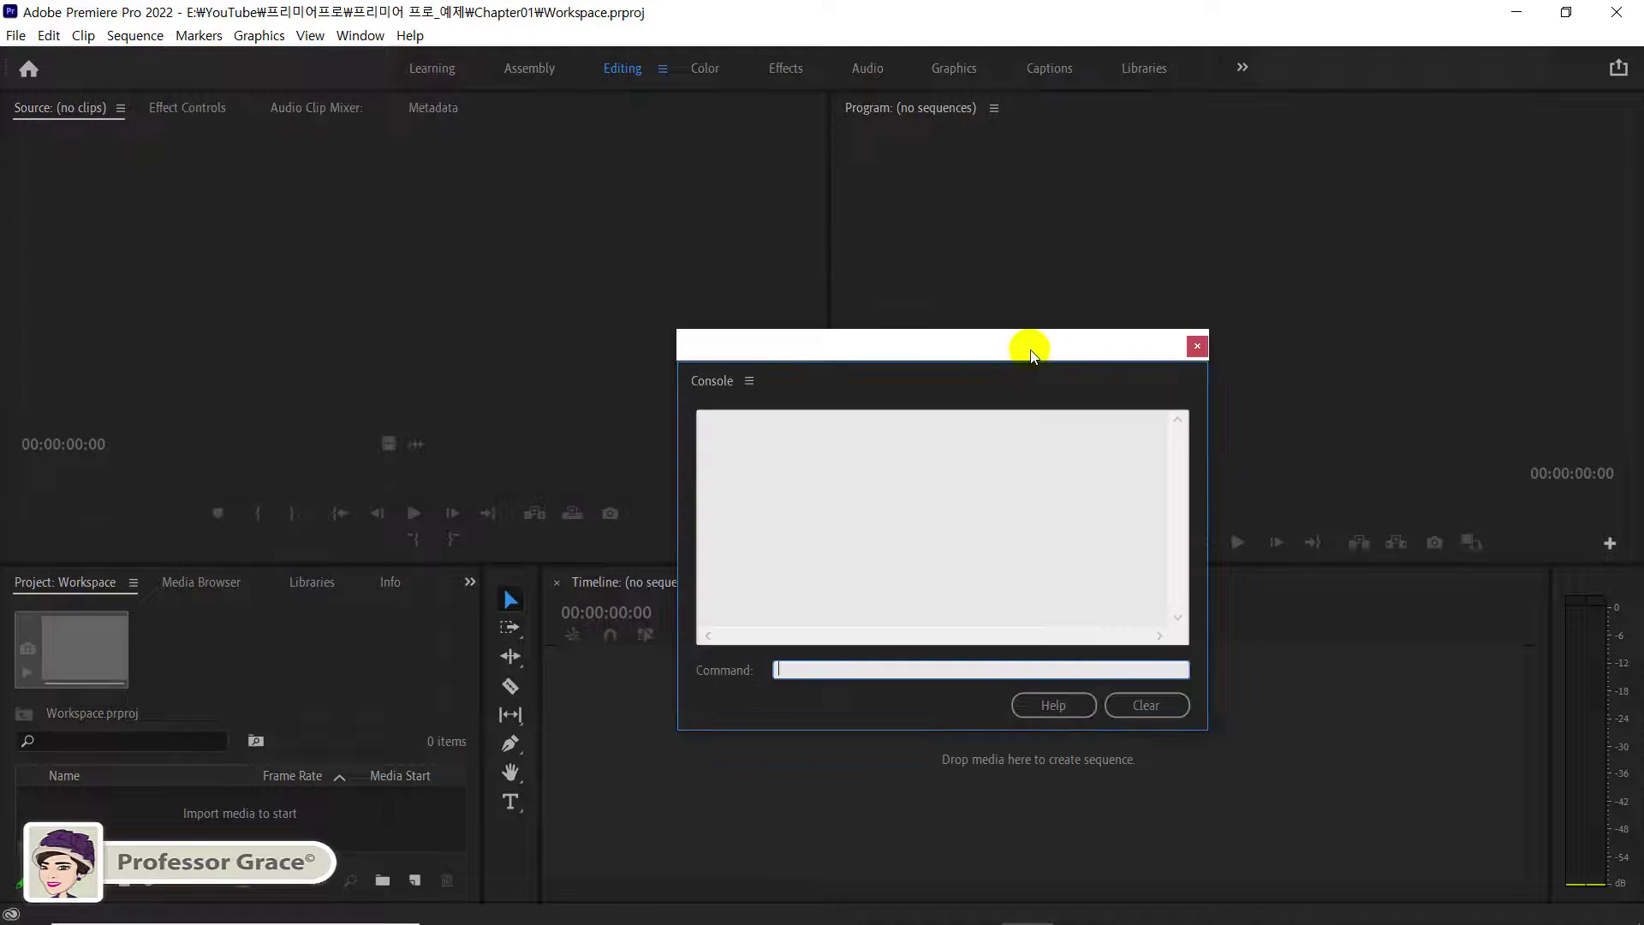
pyautogui.click(749, 382)
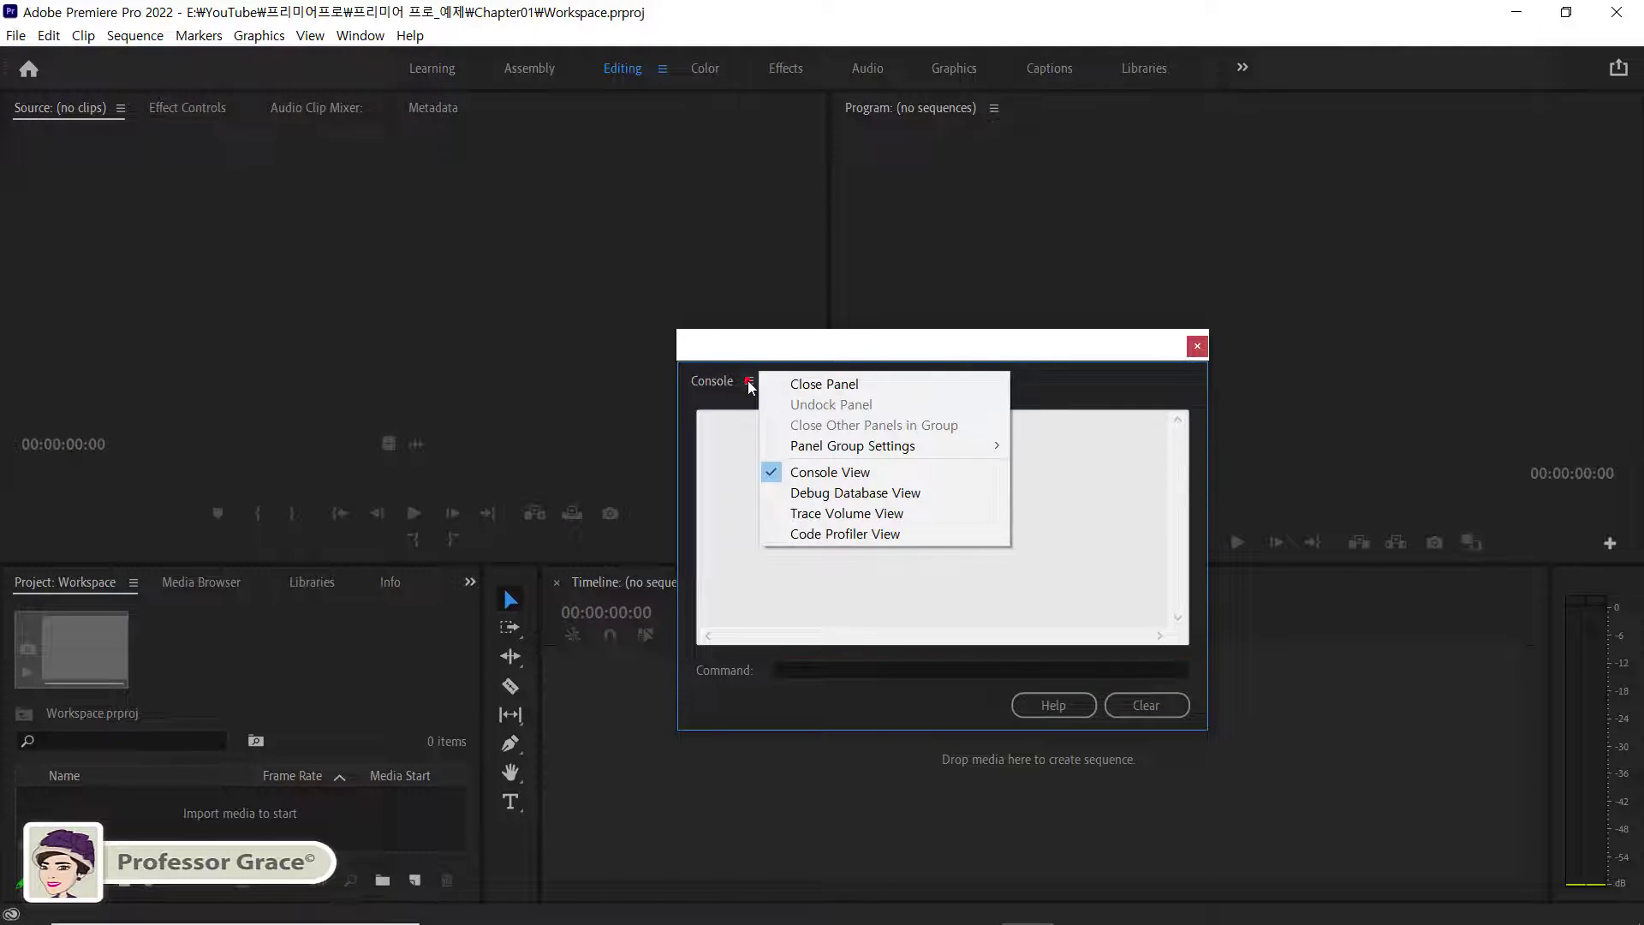
pyautogui.click(827, 493)
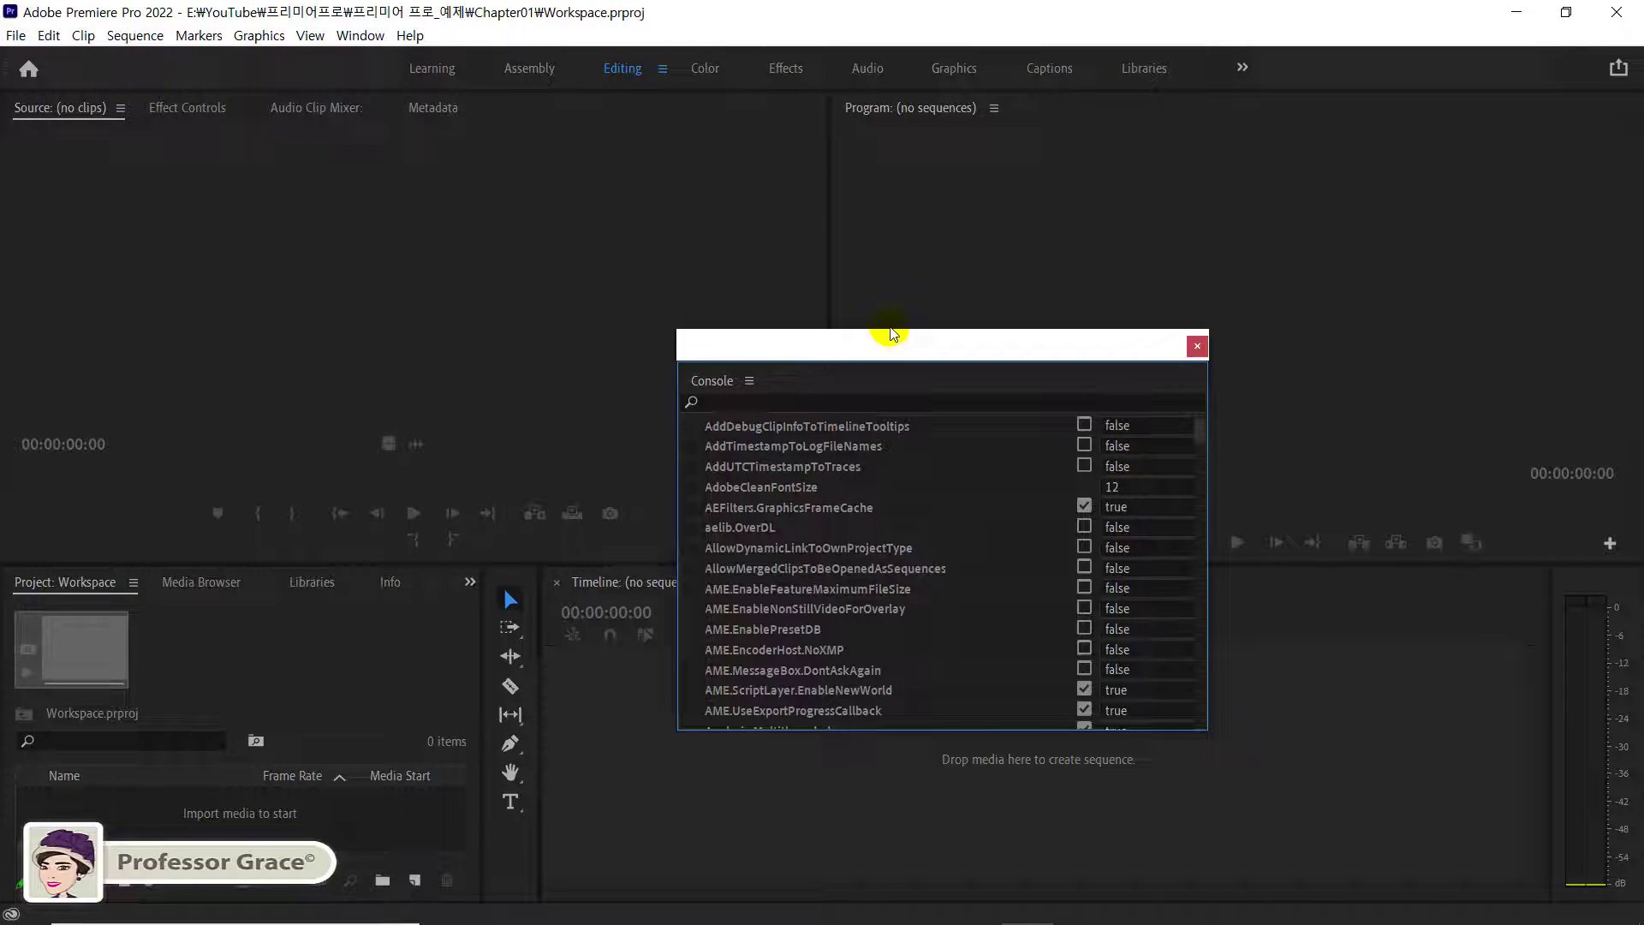
pyautogui.moveTo(890, 332); pyautogui.dragTo(897, 163)
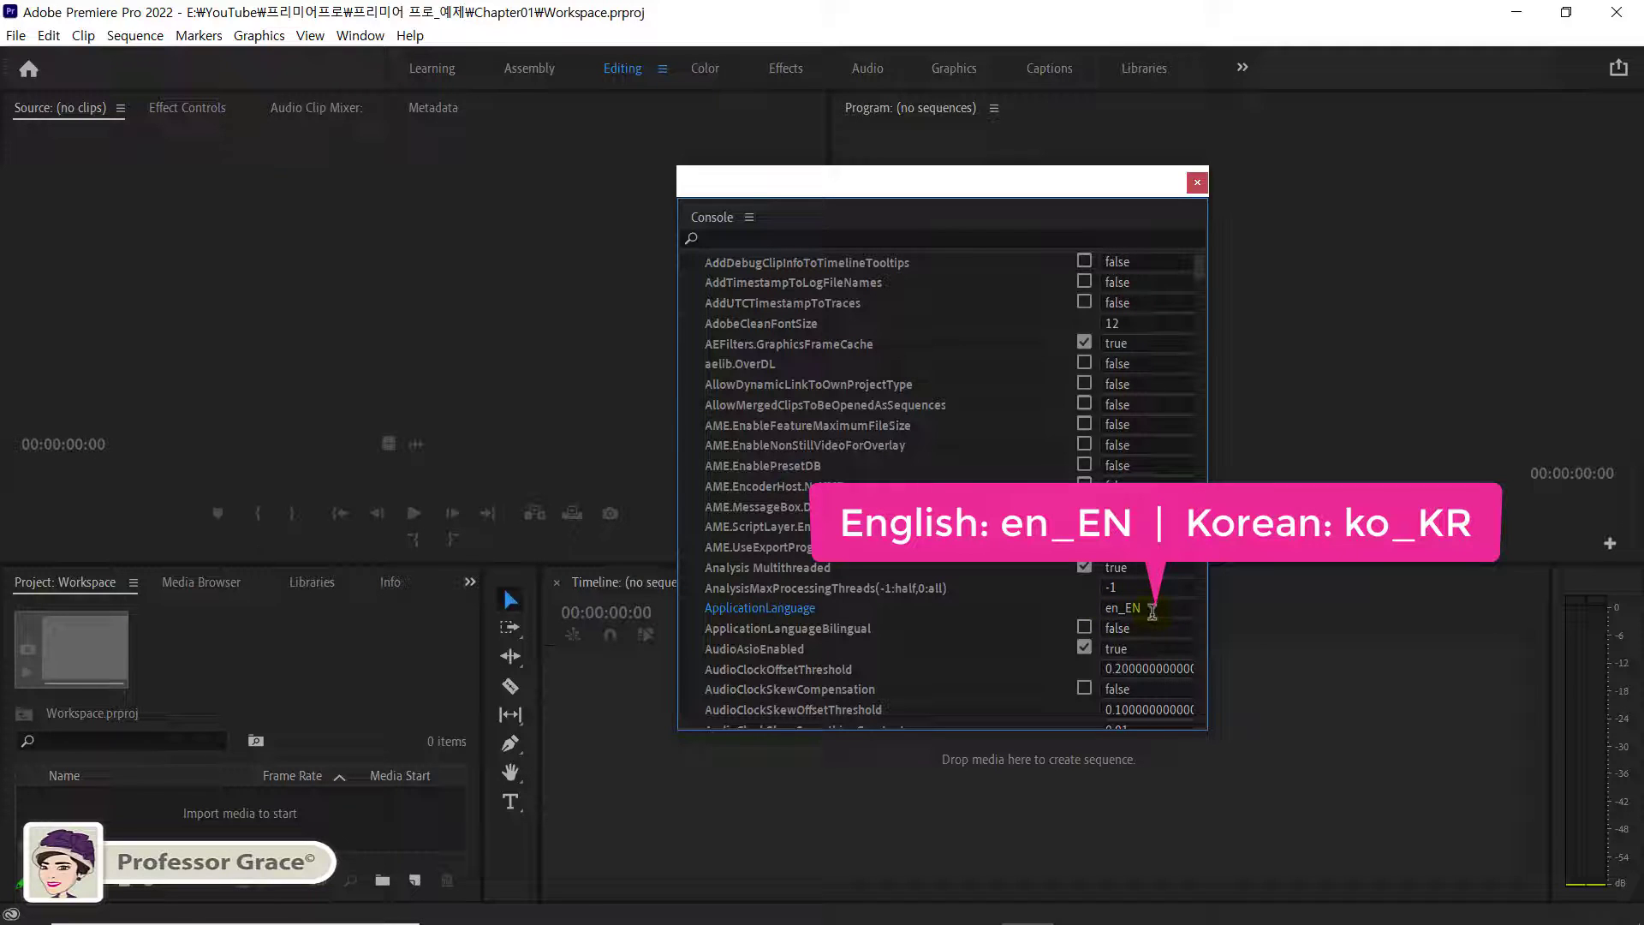
# - Select the ApplicationLanguage value (en_EN), then close the debug Console
pyautogui.click(1150, 609)
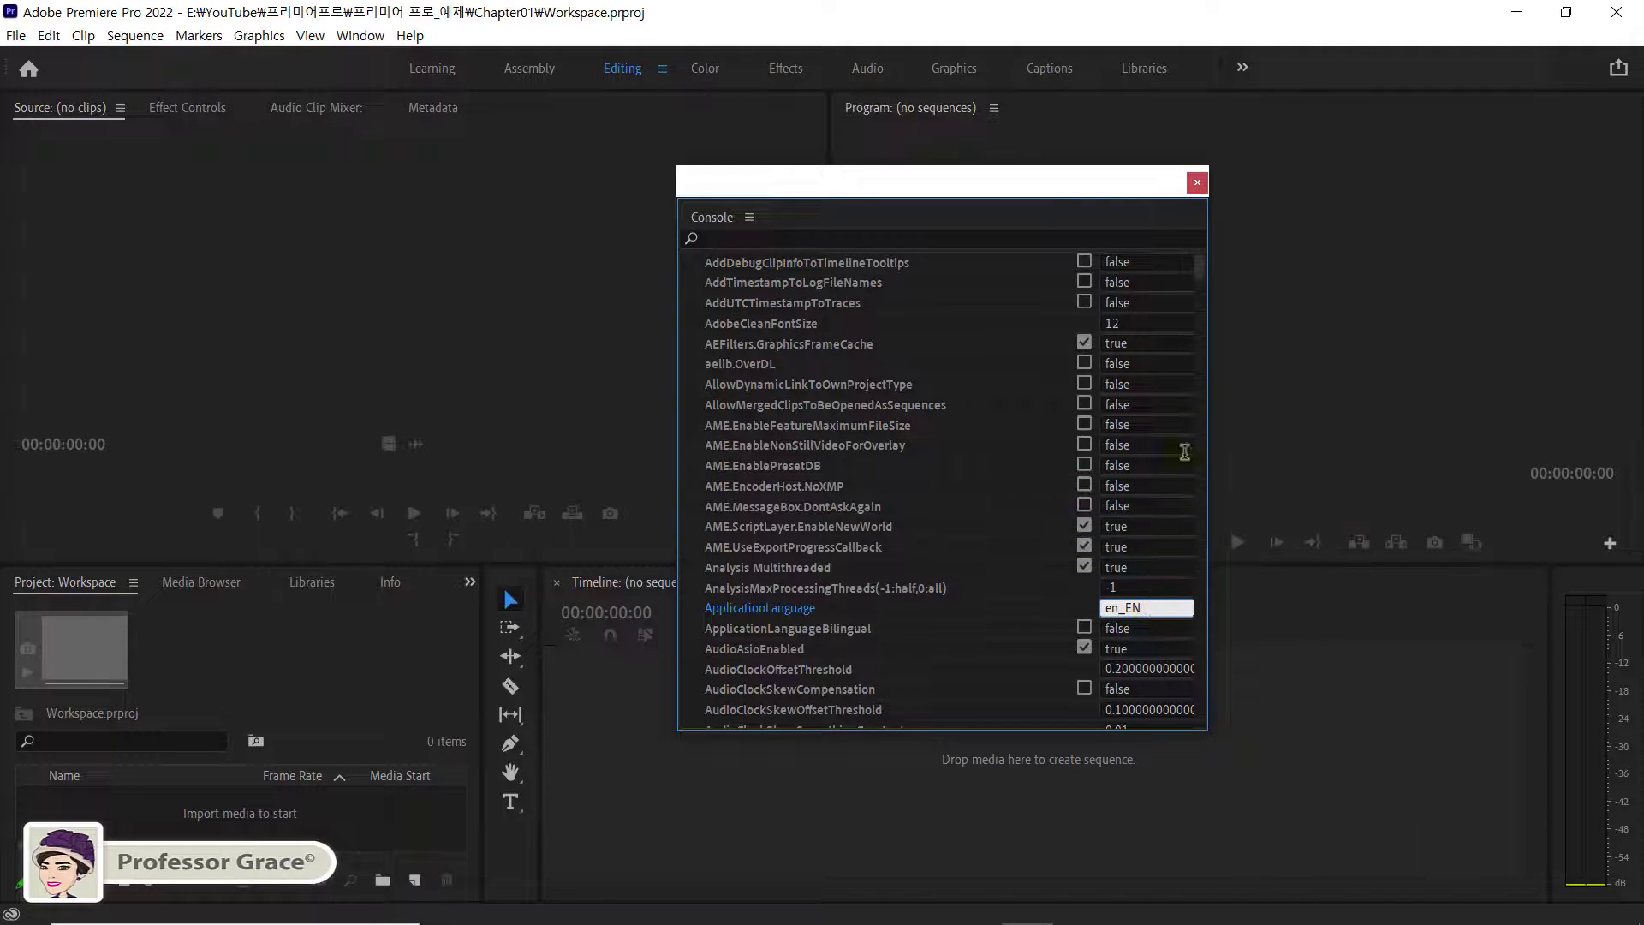
pyautogui.click(1199, 184)
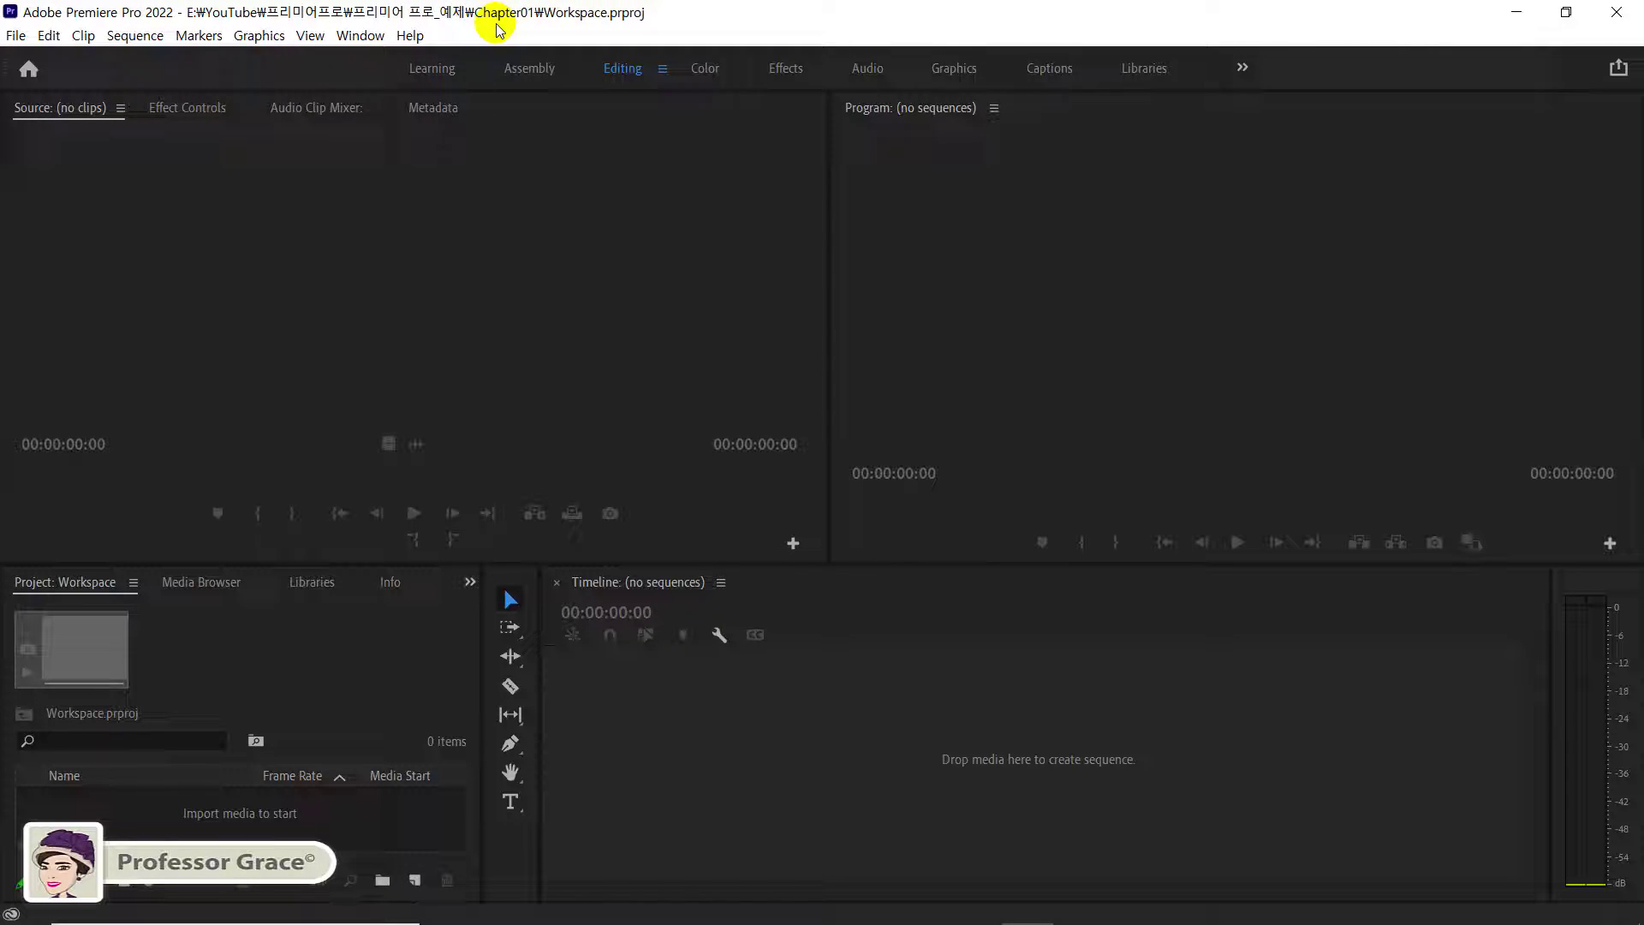
pyautogui.click(48, 37)
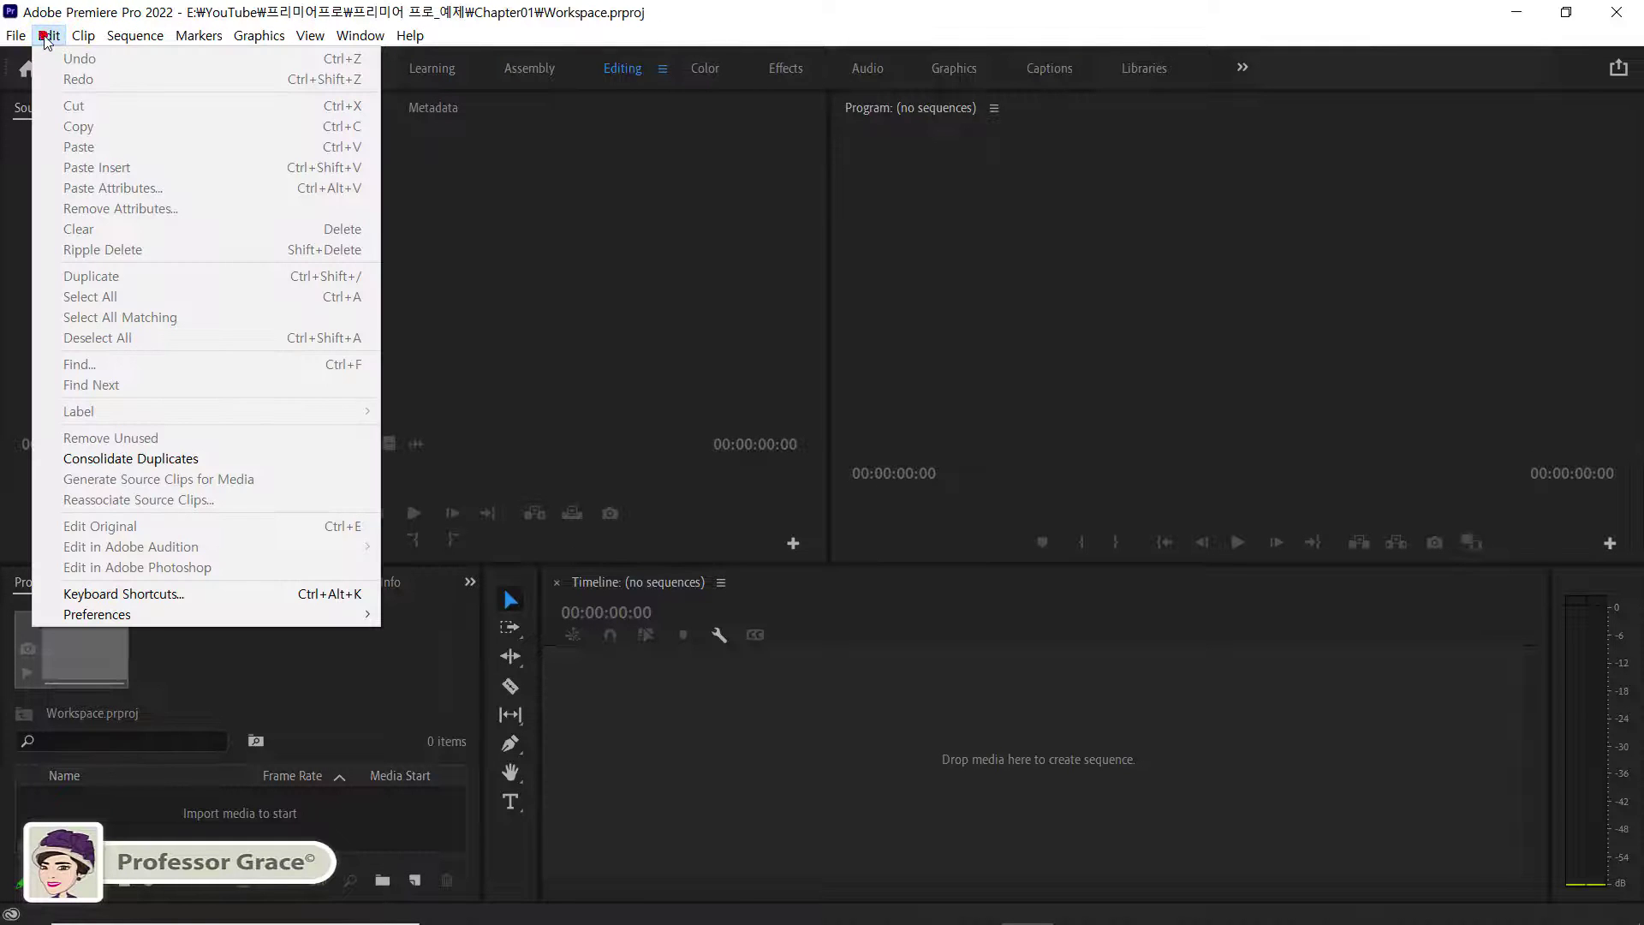
pyautogui.click(16, 36)
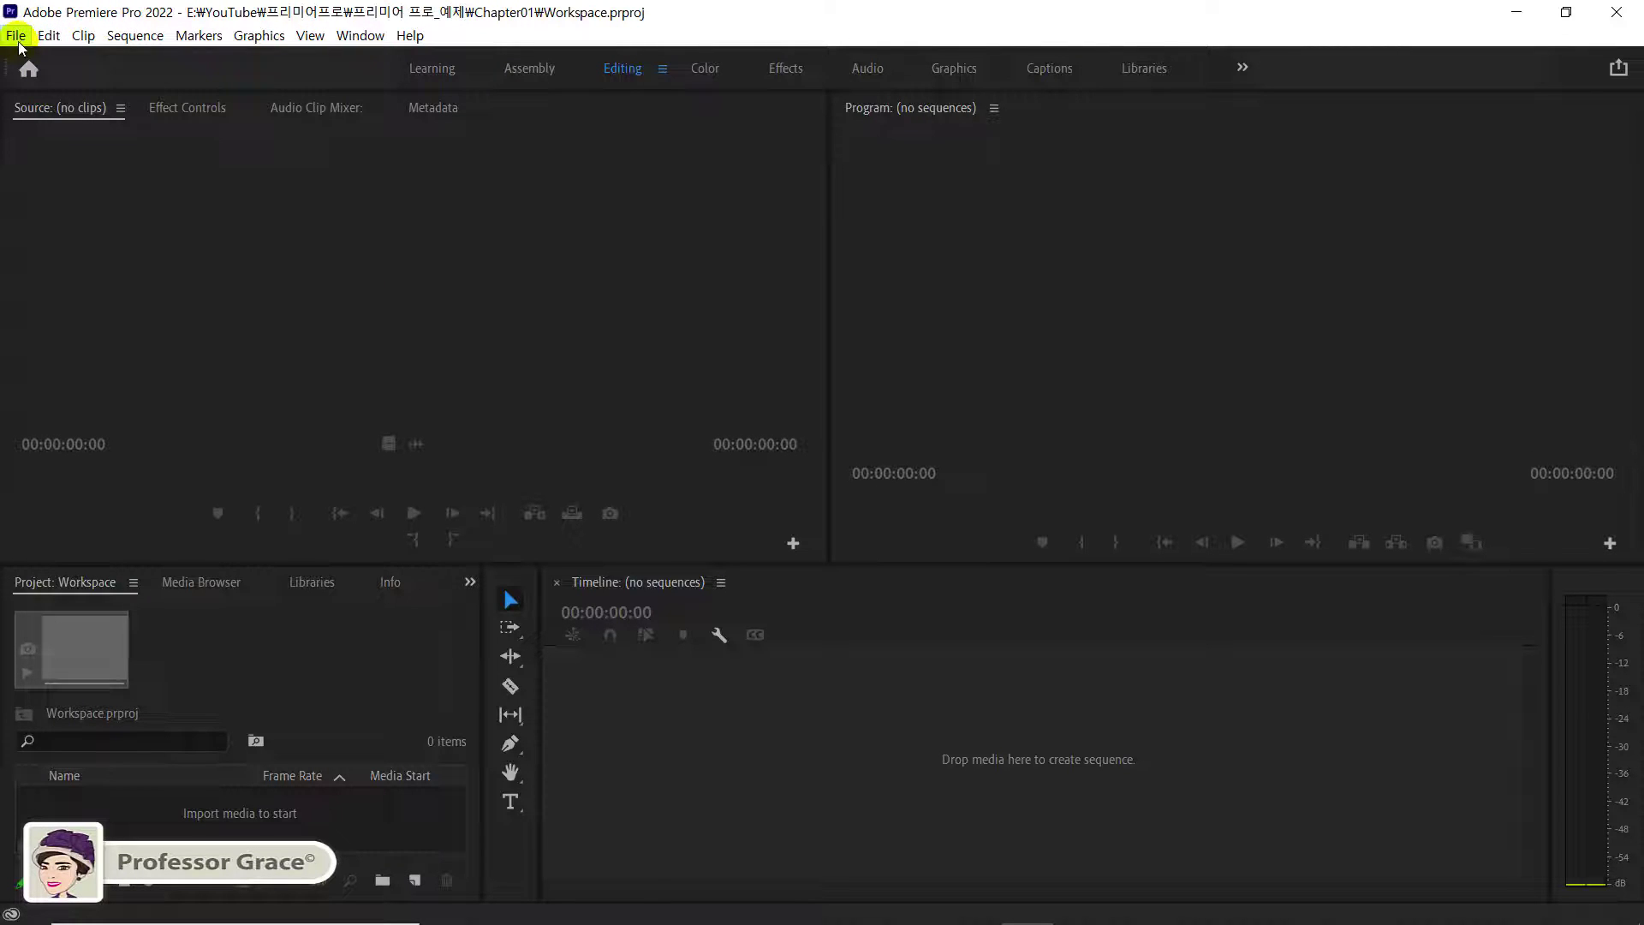
pyautogui.click(17, 38)
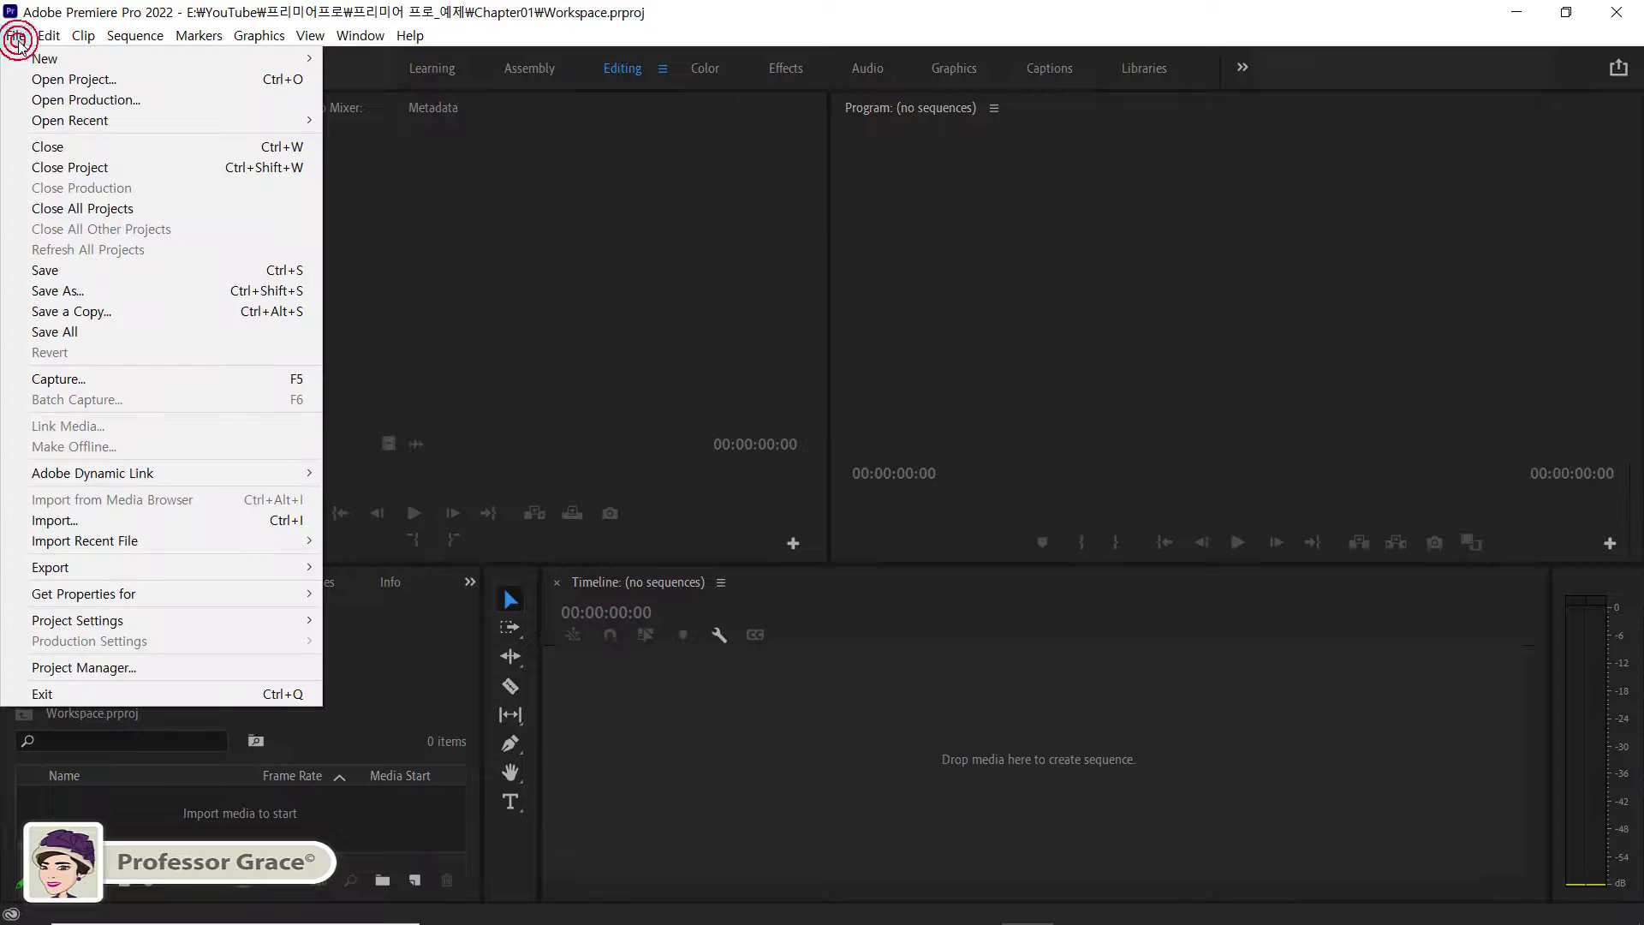
pyautogui.click(17, 36)
pyautogui.click(135, 36)
pyautogui.click(599, 253)
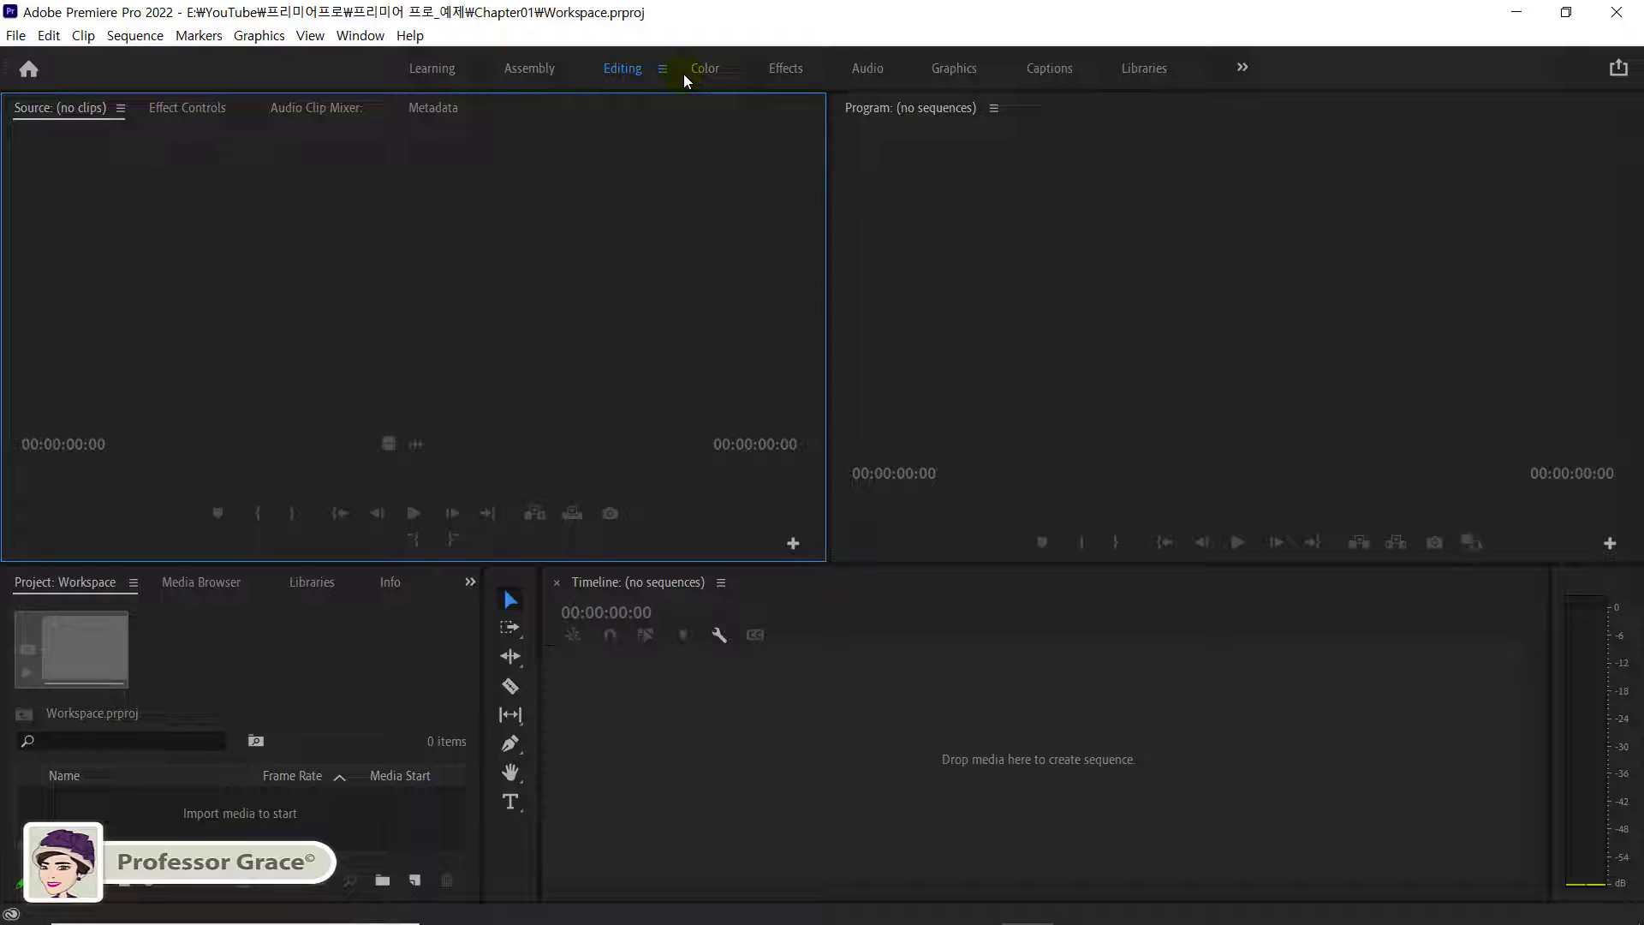
# - Preview the Learning, Assembly, Editing, Color, Effects, Audio, Graphics and Libraries workspaces in turn
pyautogui.click(439, 74)
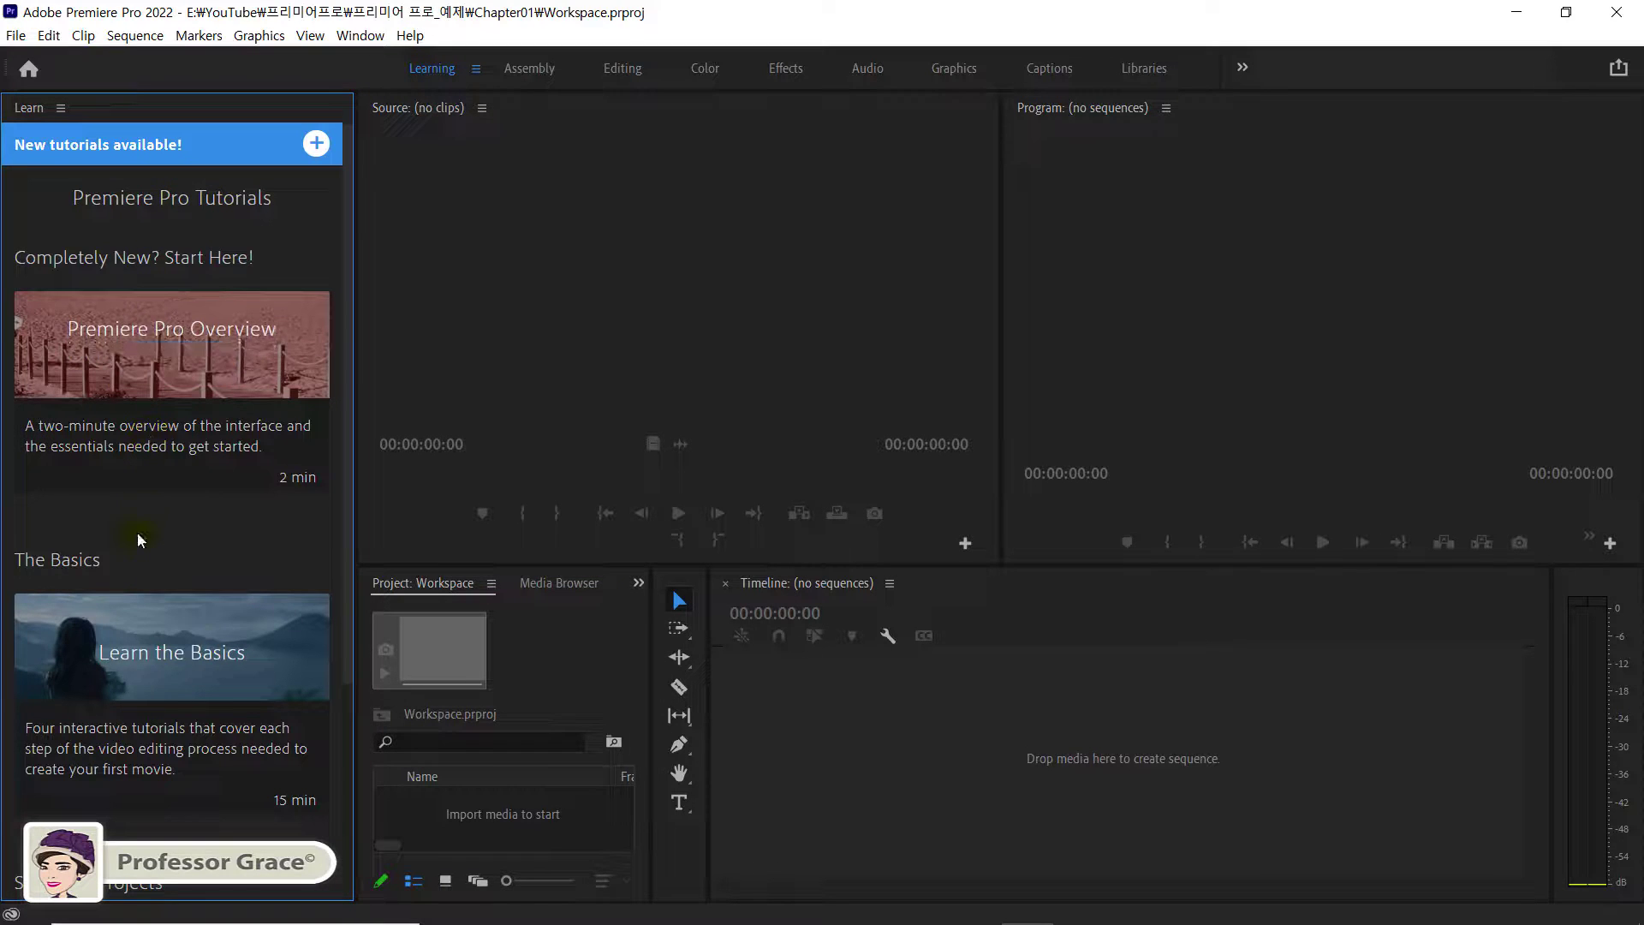
pyautogui.moveTo(142, 687)
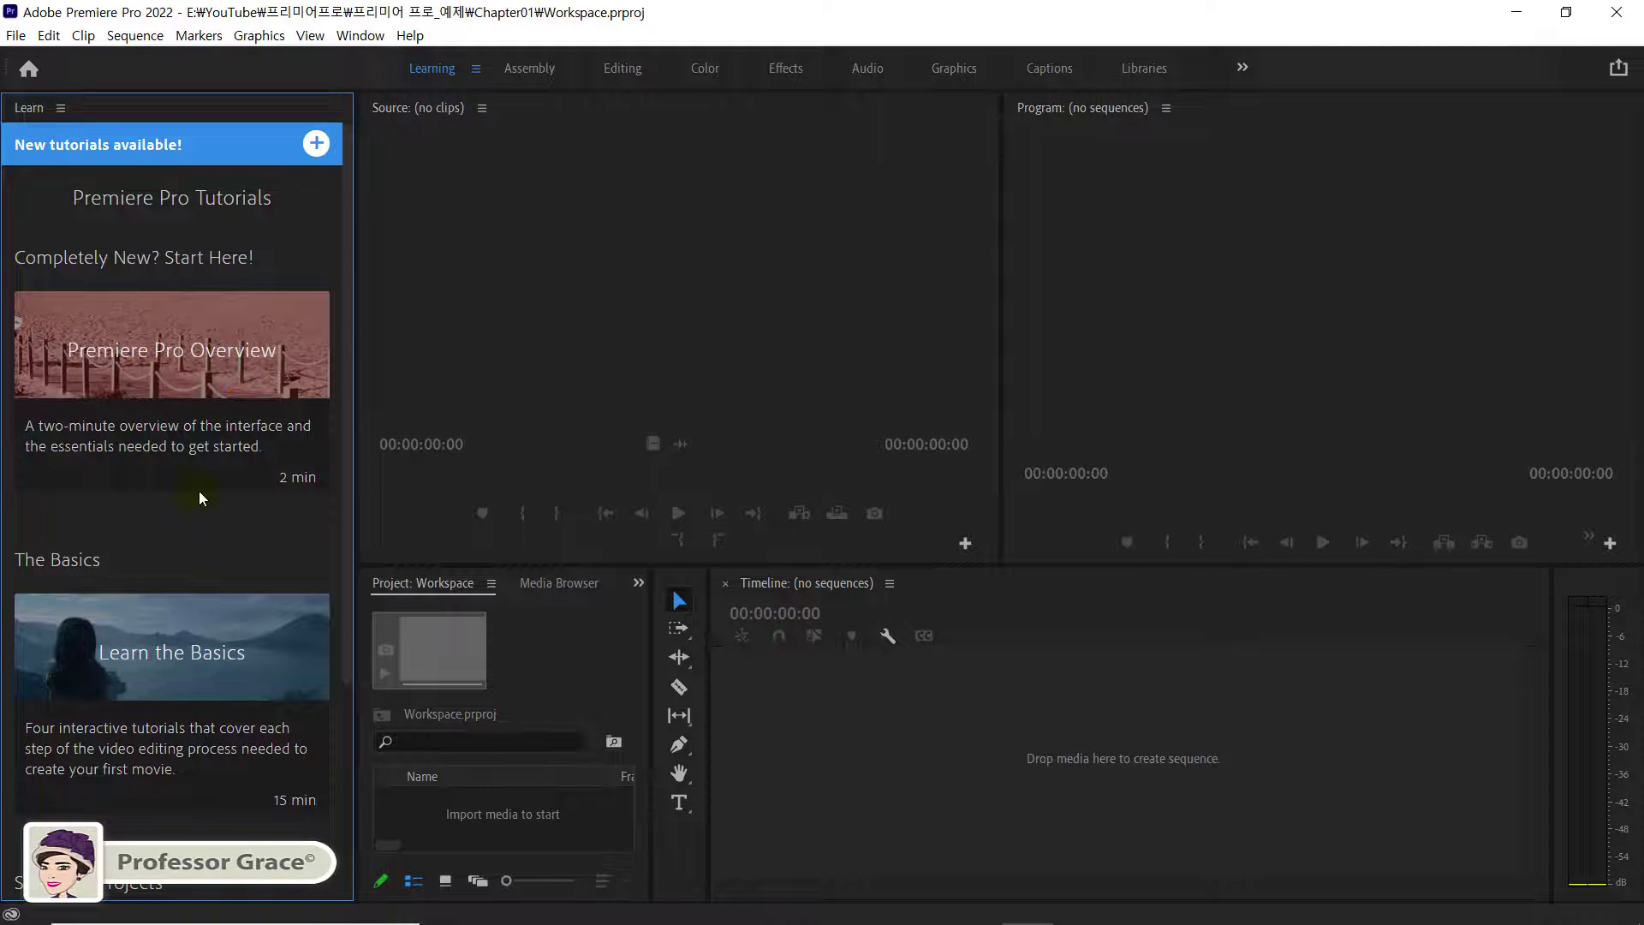
pyautogui.click(523, 70)
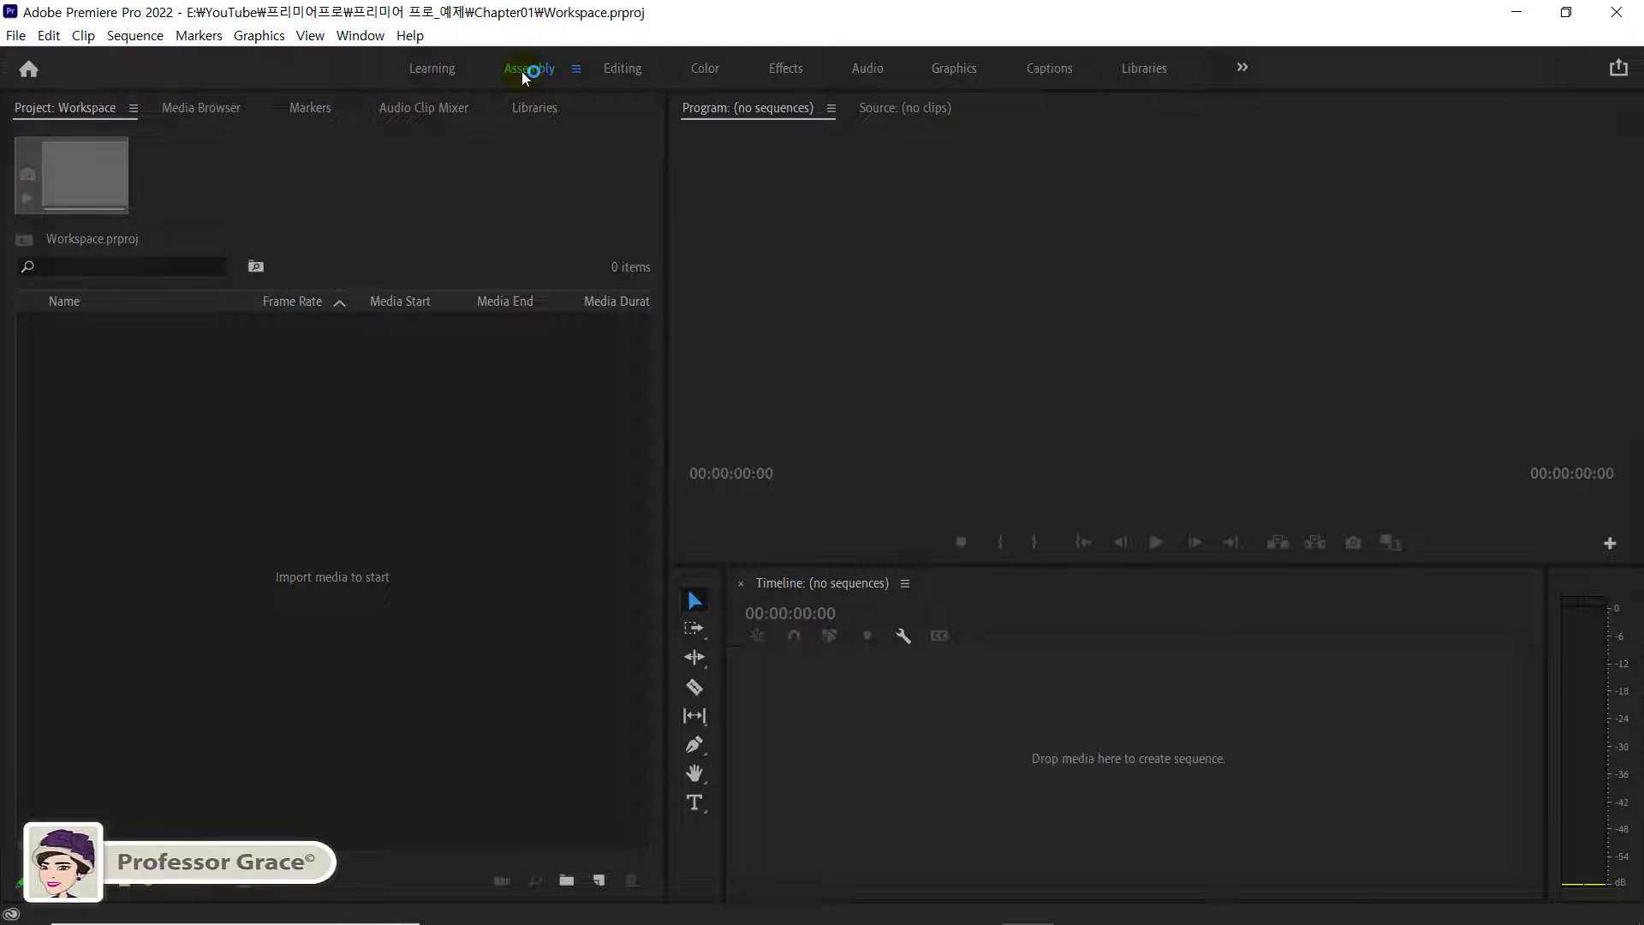
pyautogui.click(630, 70)
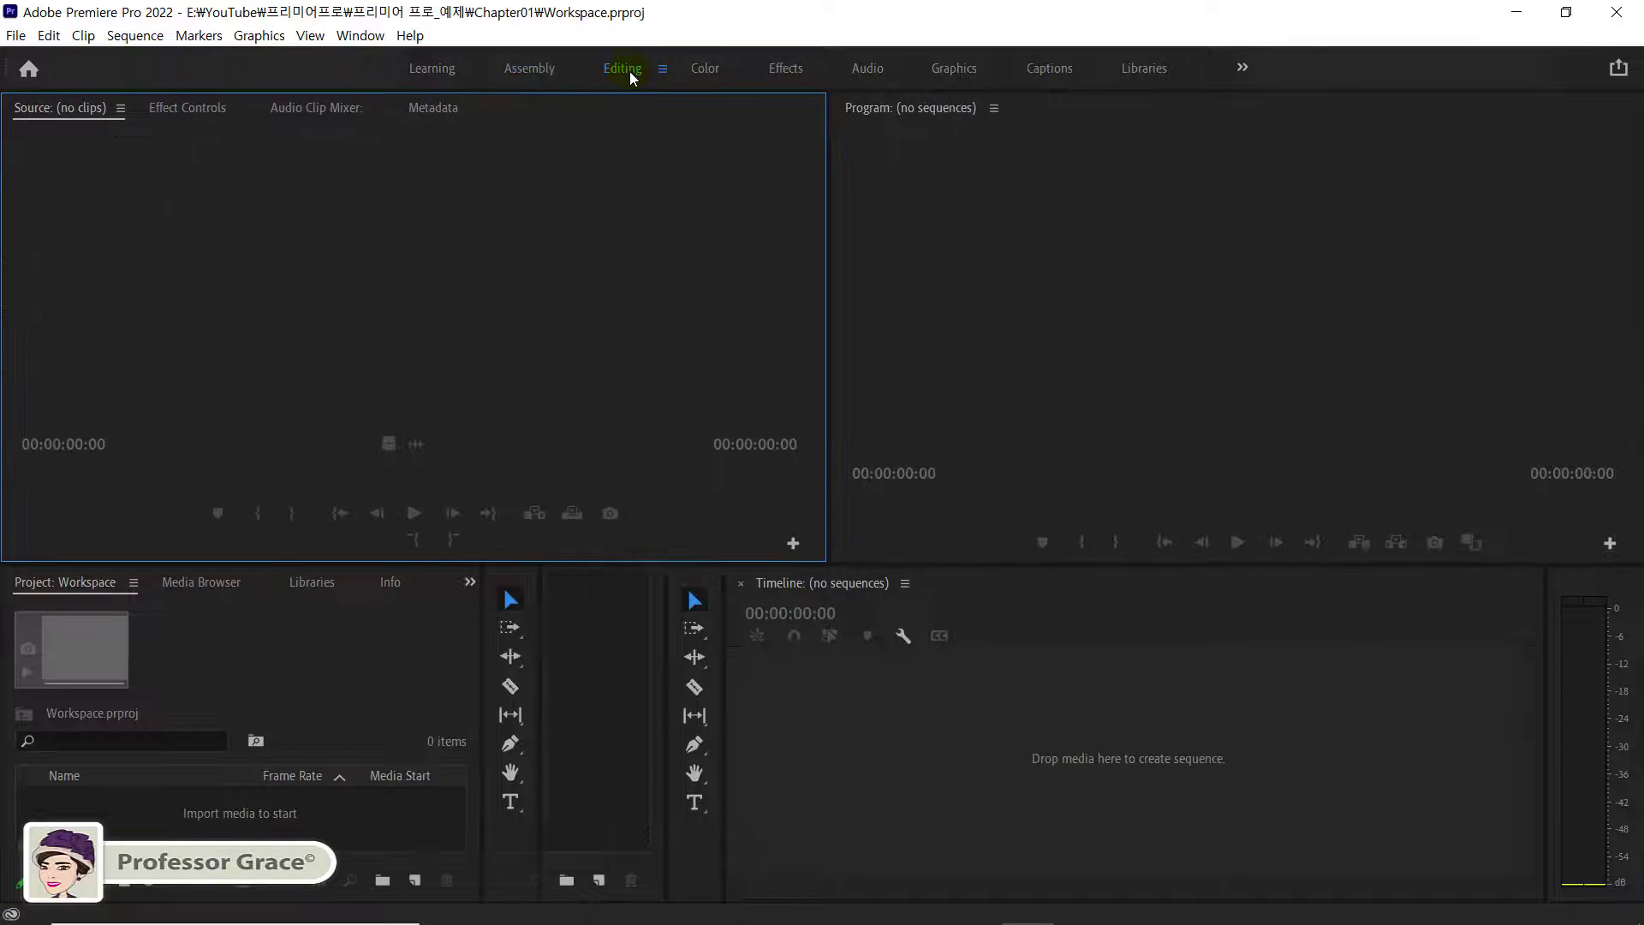
pyautogui.click(714, 72)
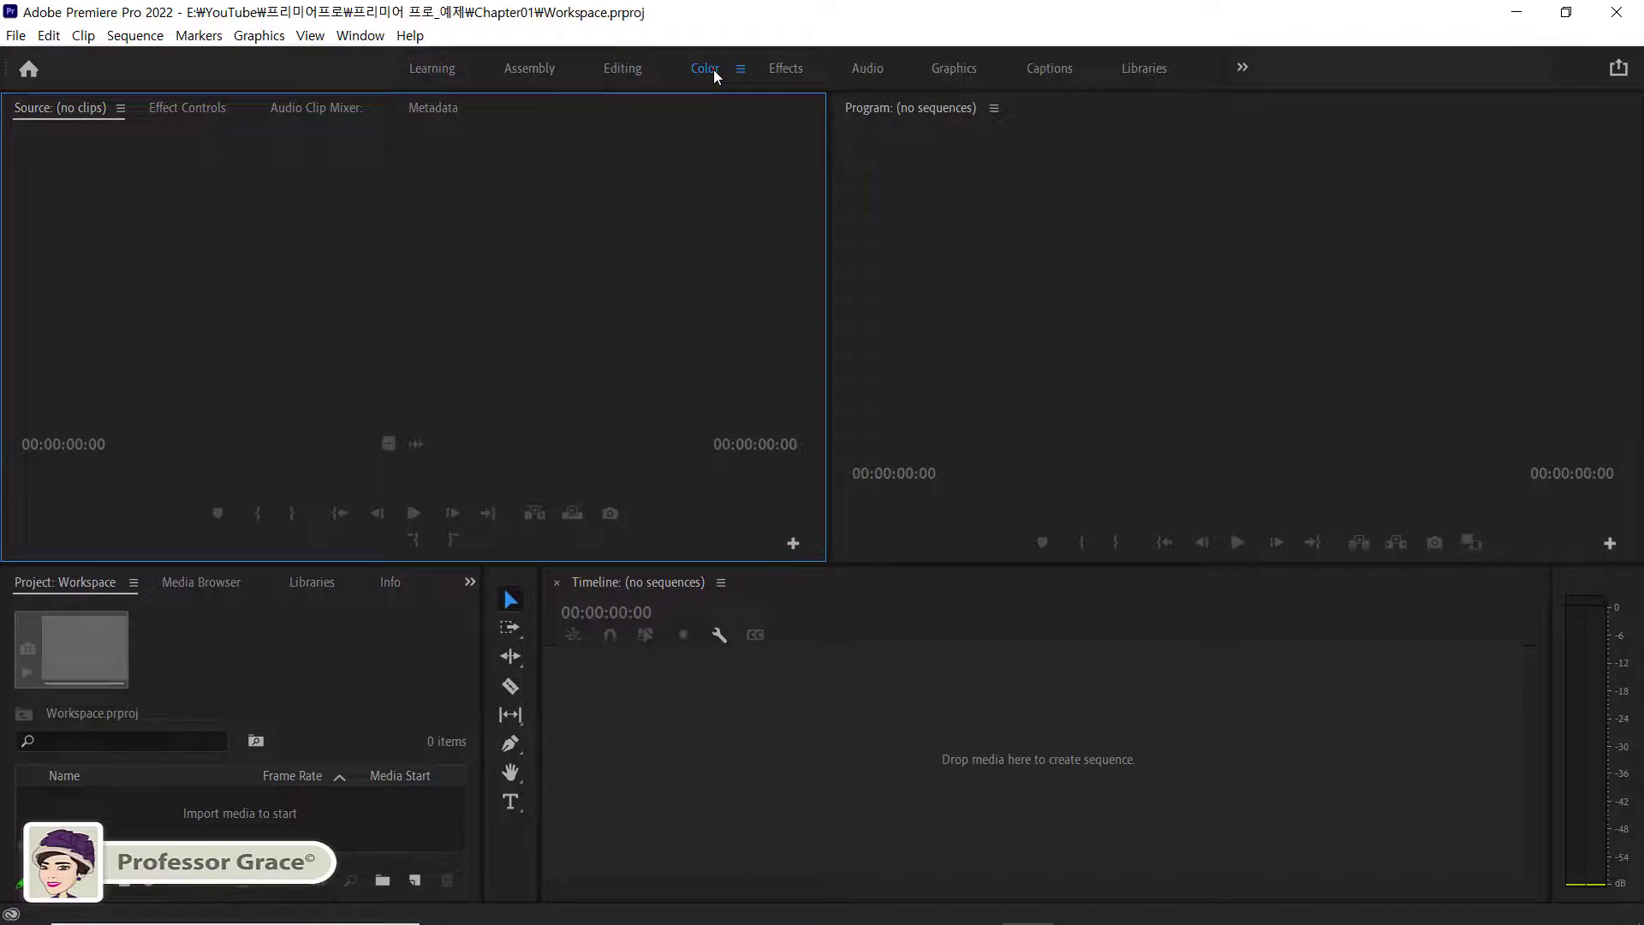
pyautogui.click(794, 72)
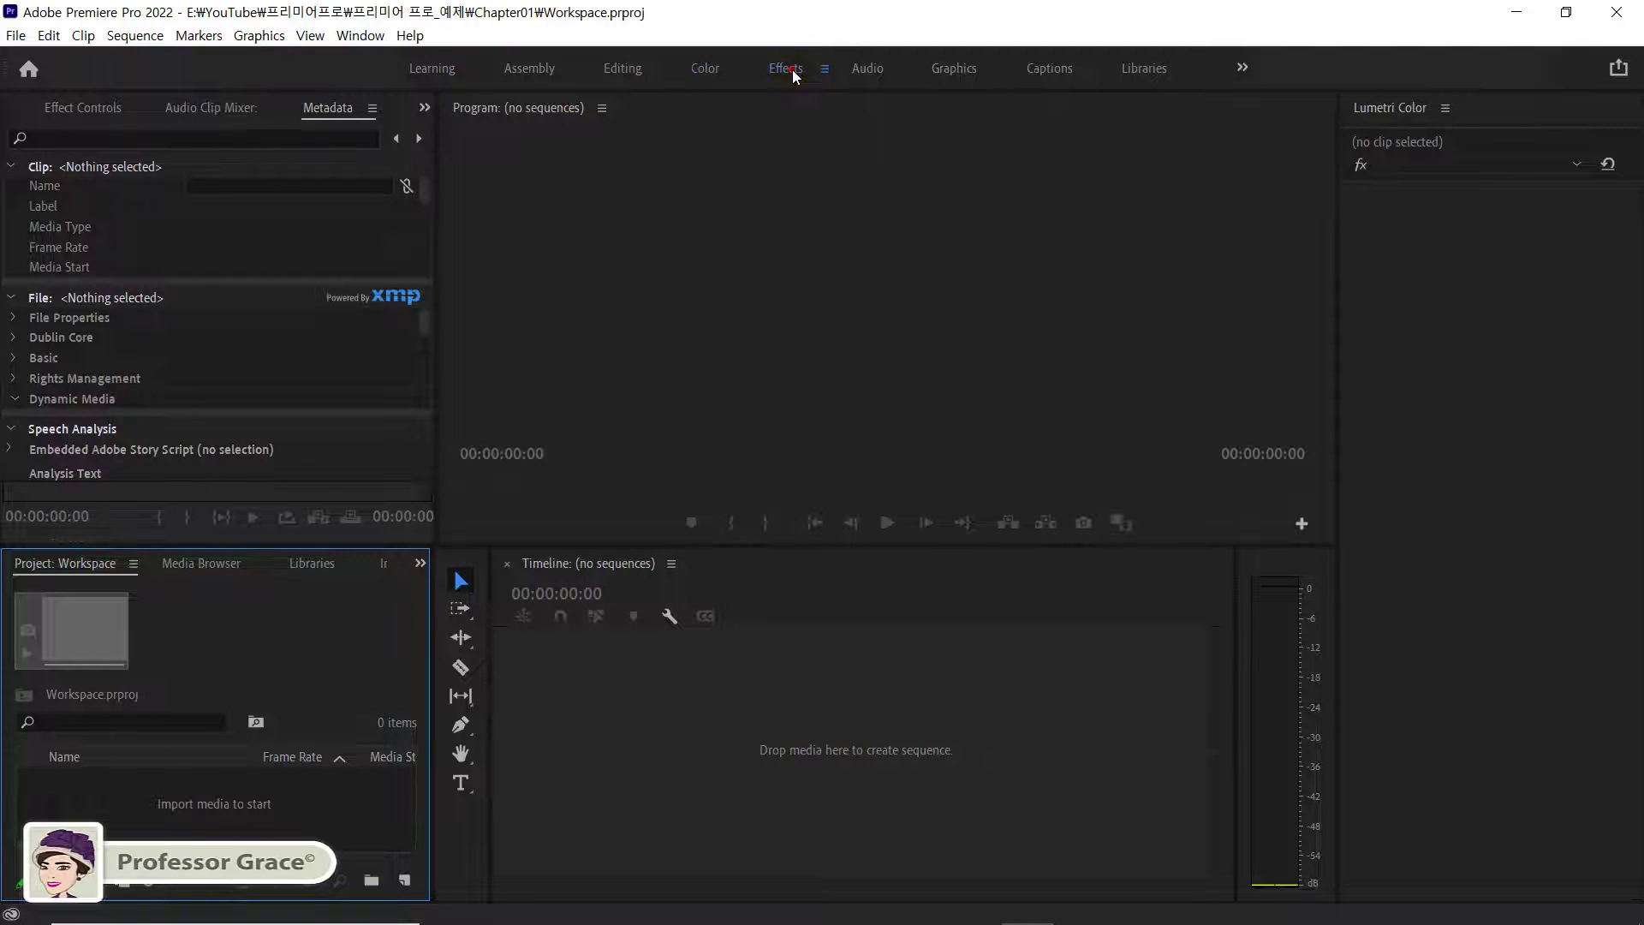
pyautogui.click(876, 69)
pyautogui.click(947, 72)
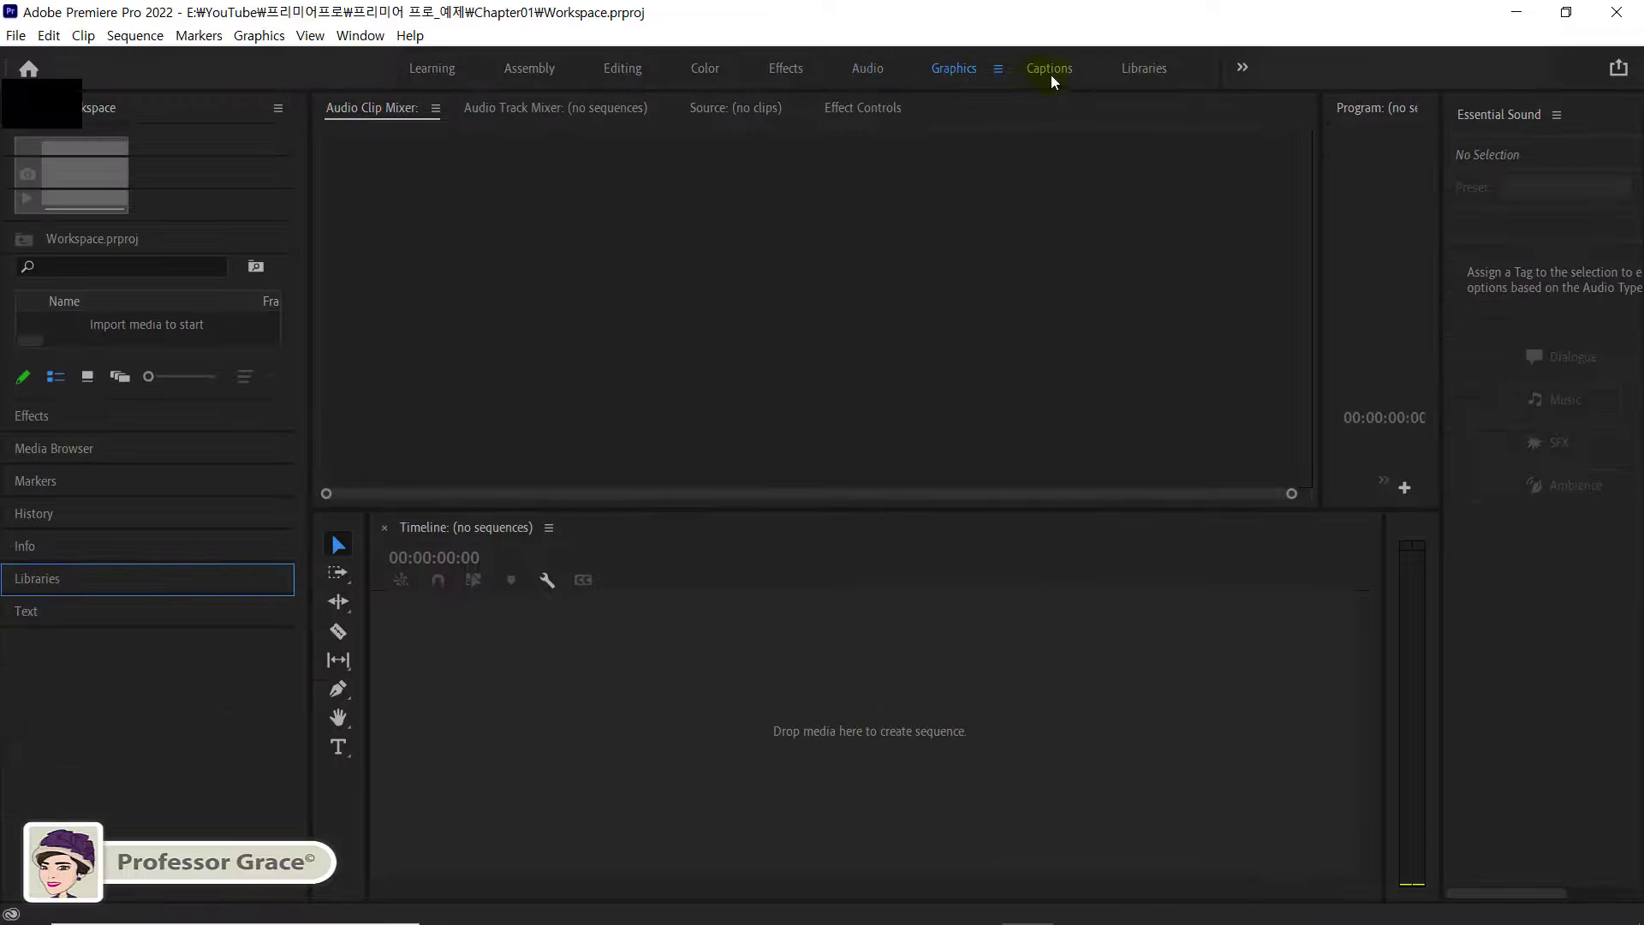
pyautogui.click(1139, 73)
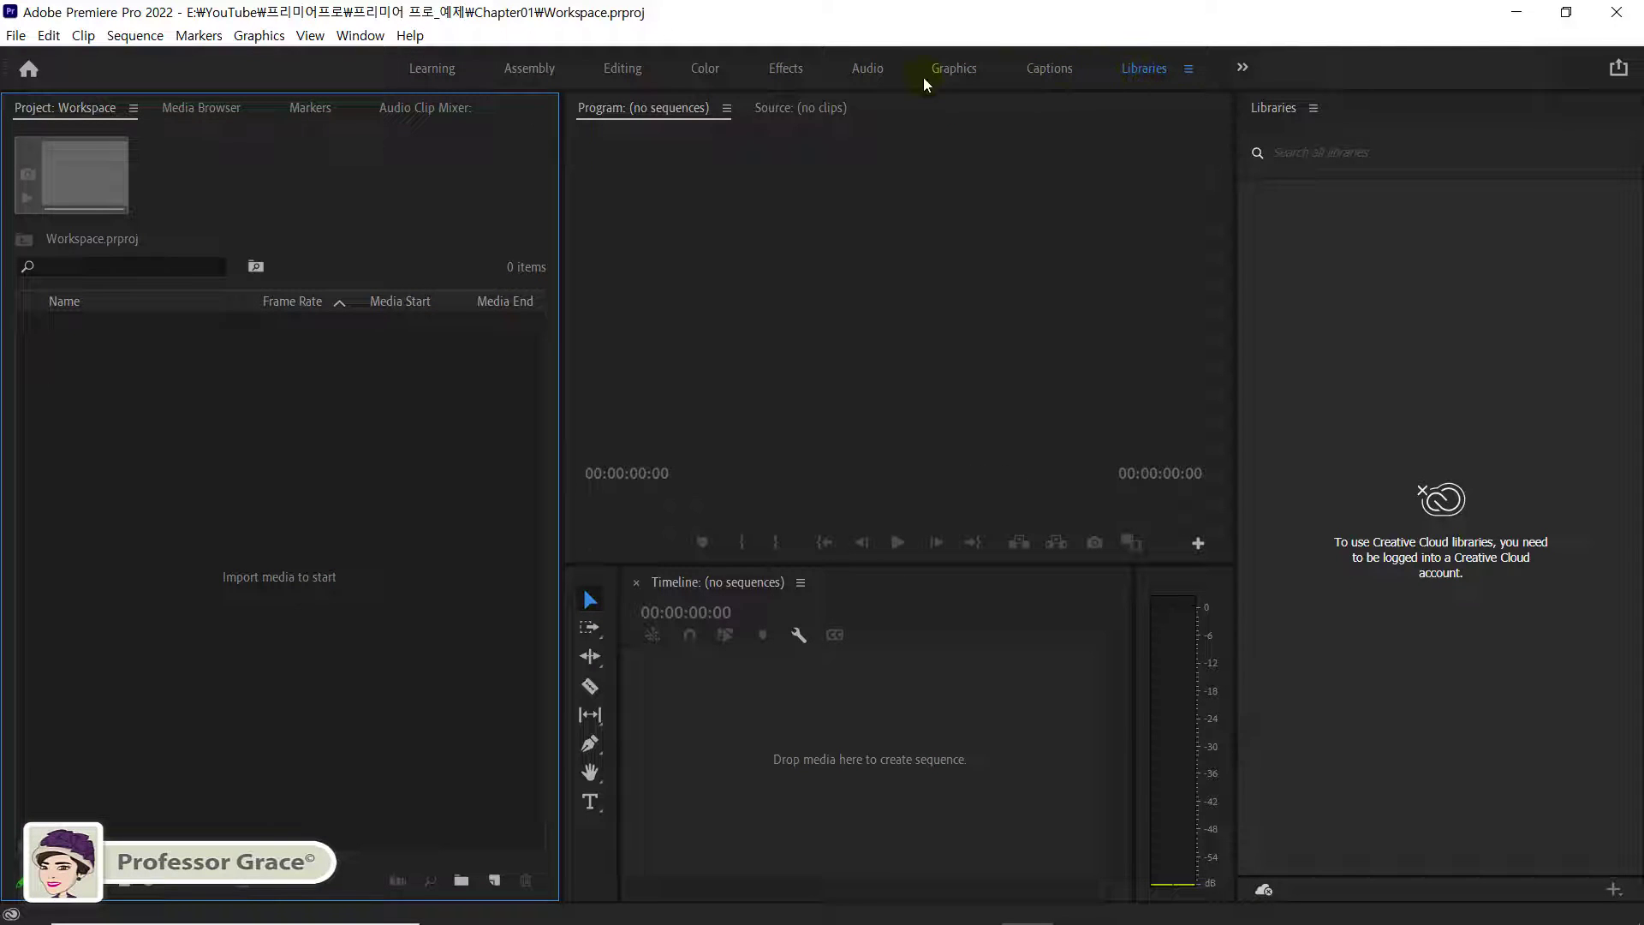
pyautogui.click(368, 38)
pyautogui.moveTo(371, 60)
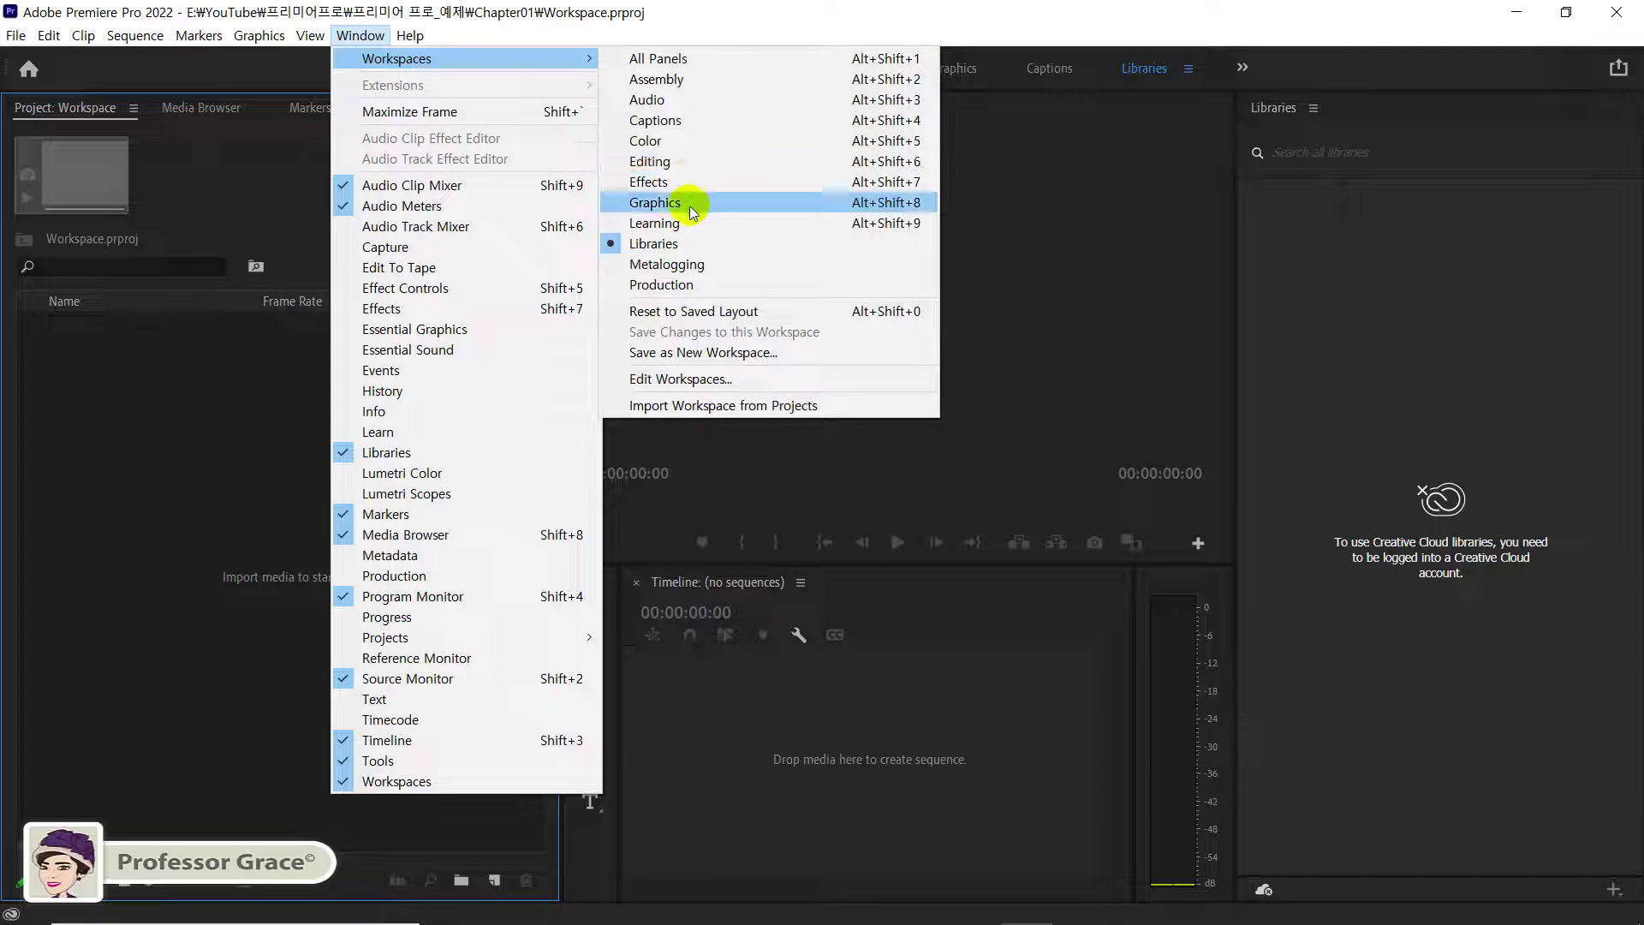
# - Switch the layout back to the Editing workspace via Window > Workspaces
pyautogui.click(692, 161)
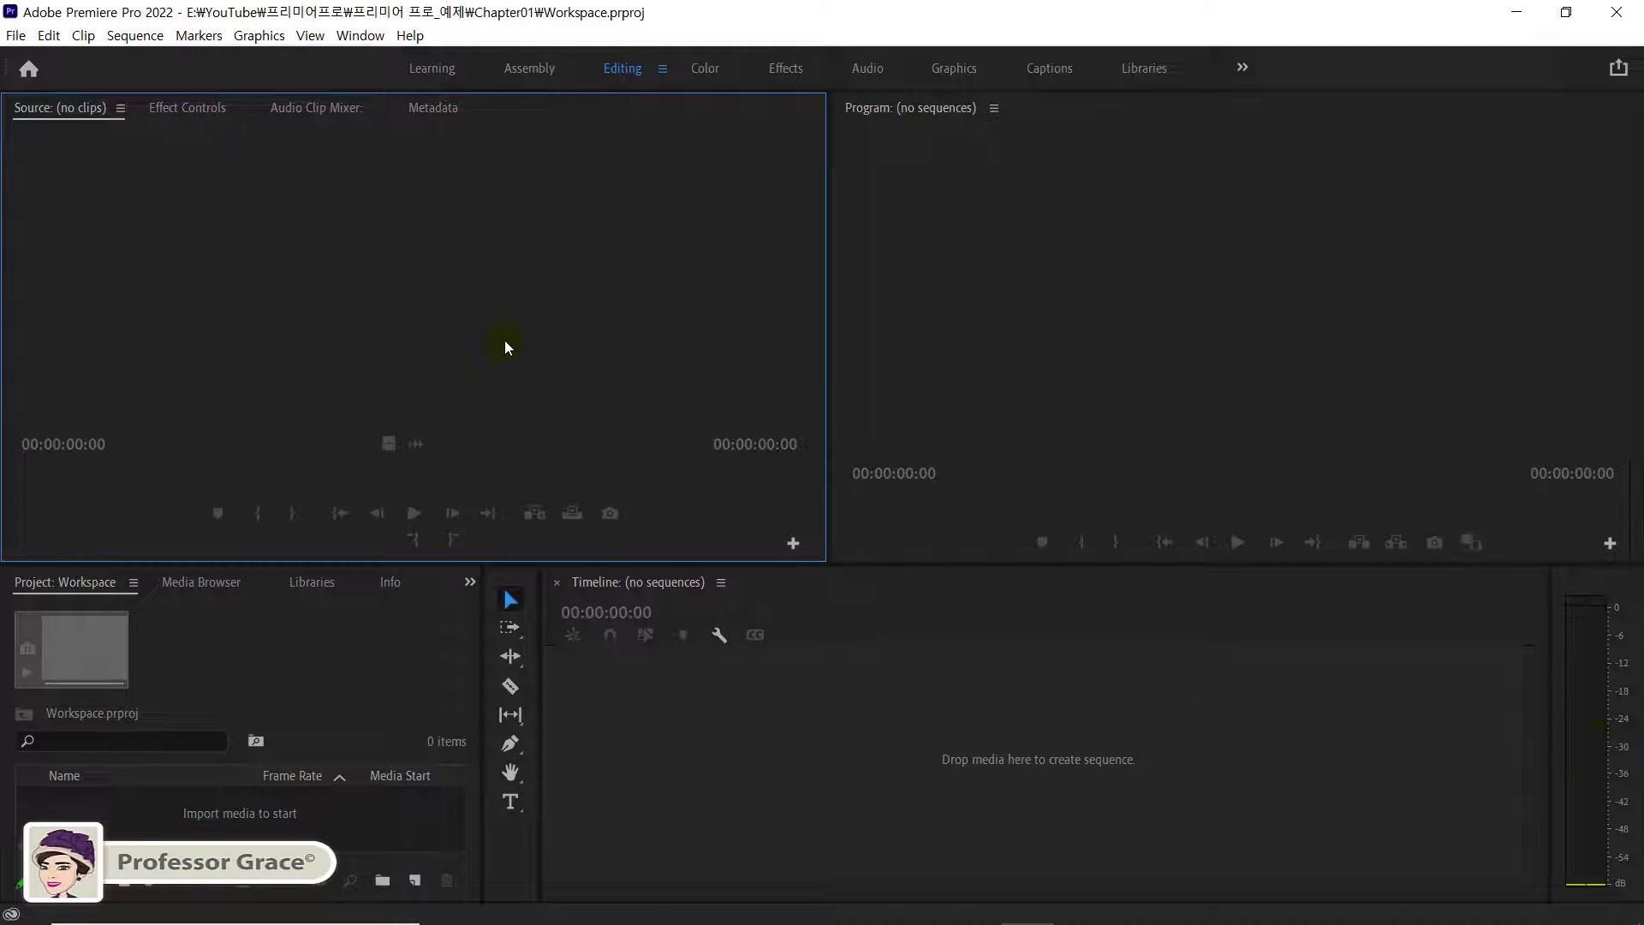
# - Focus the Program, Project and Timeline panels, then jump through them with Shift+1 to Shift+4
pyautogui.click(1056, 287)
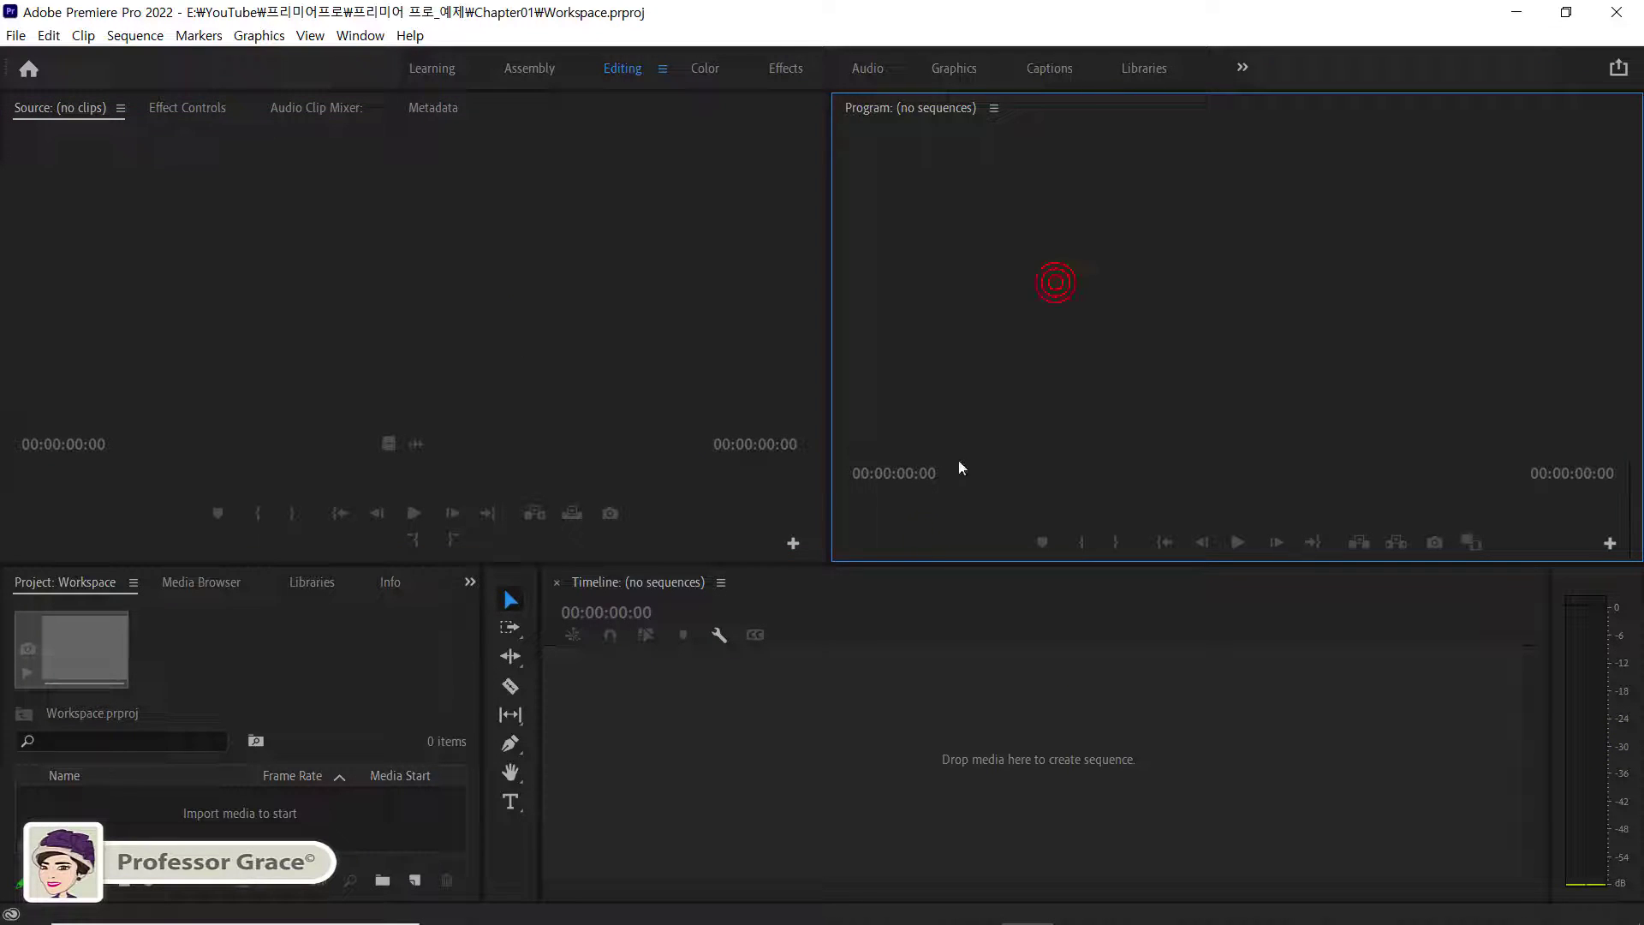
pyautogui.click(398, 642)
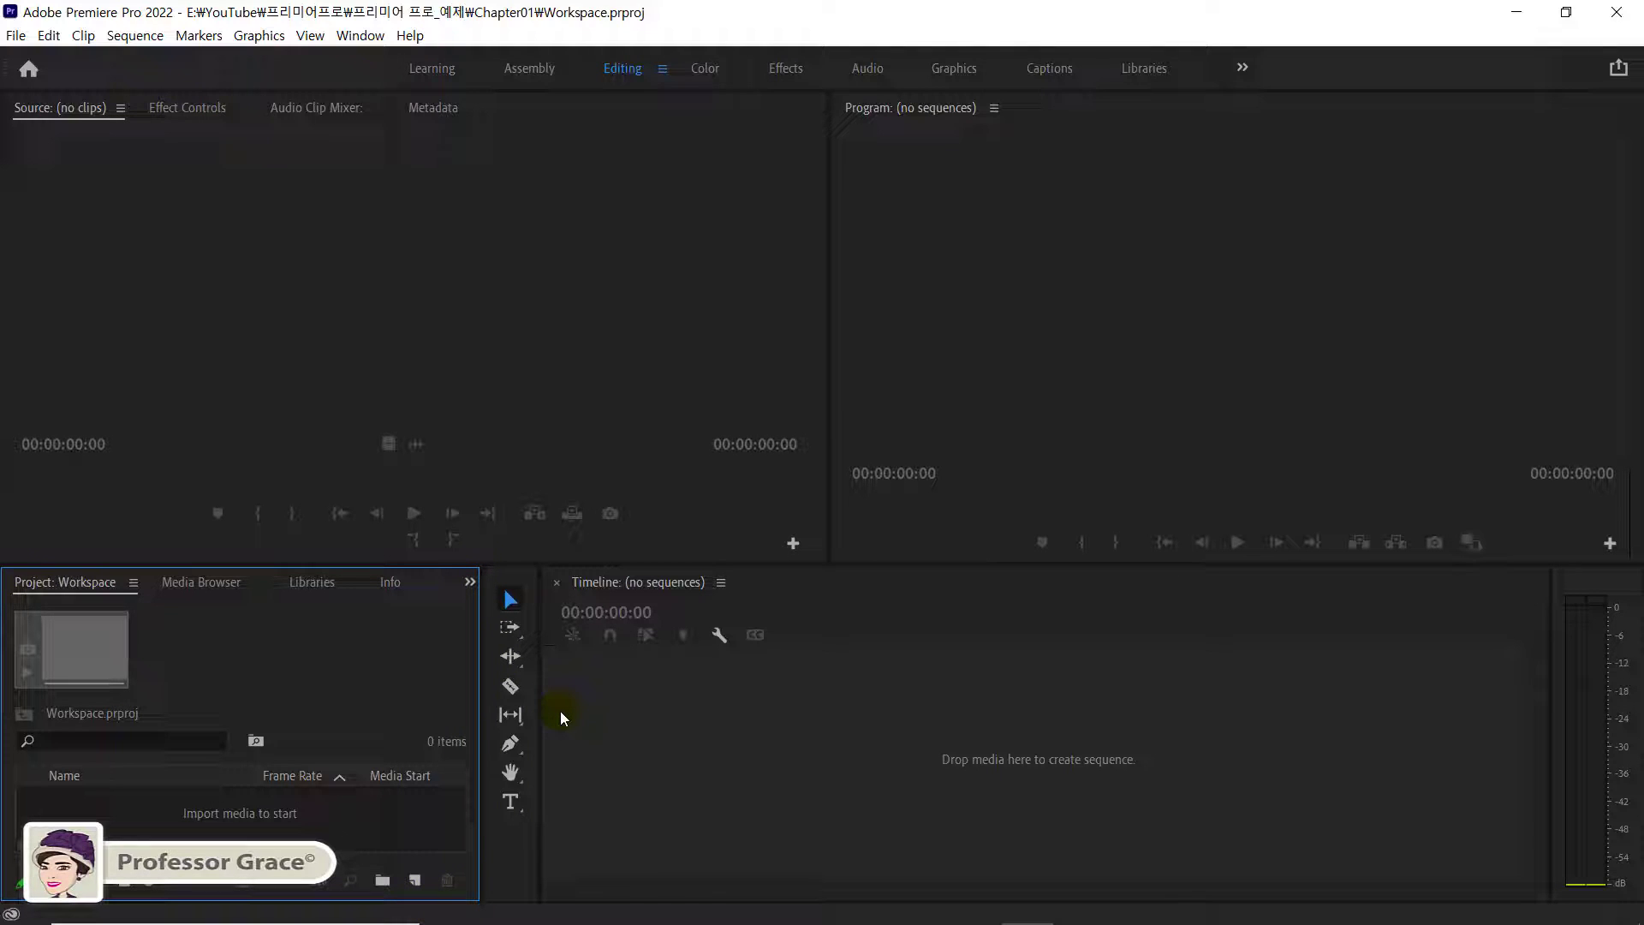
pyautogui.click(651, 710)
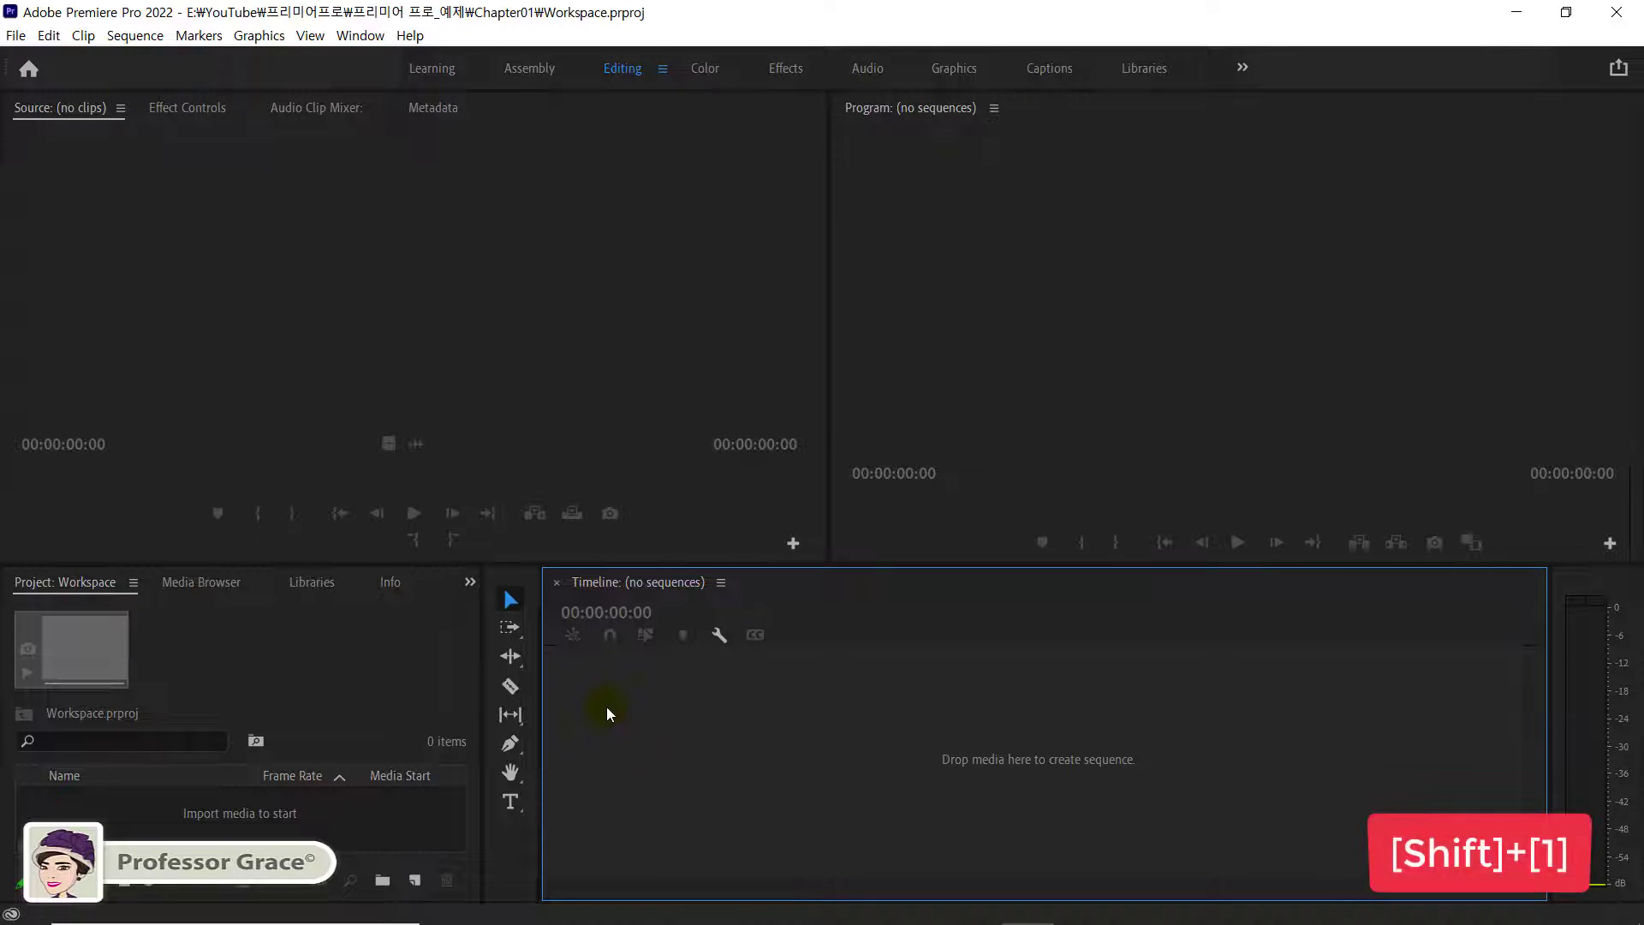
pyautogui.hotkey('shift', '1')
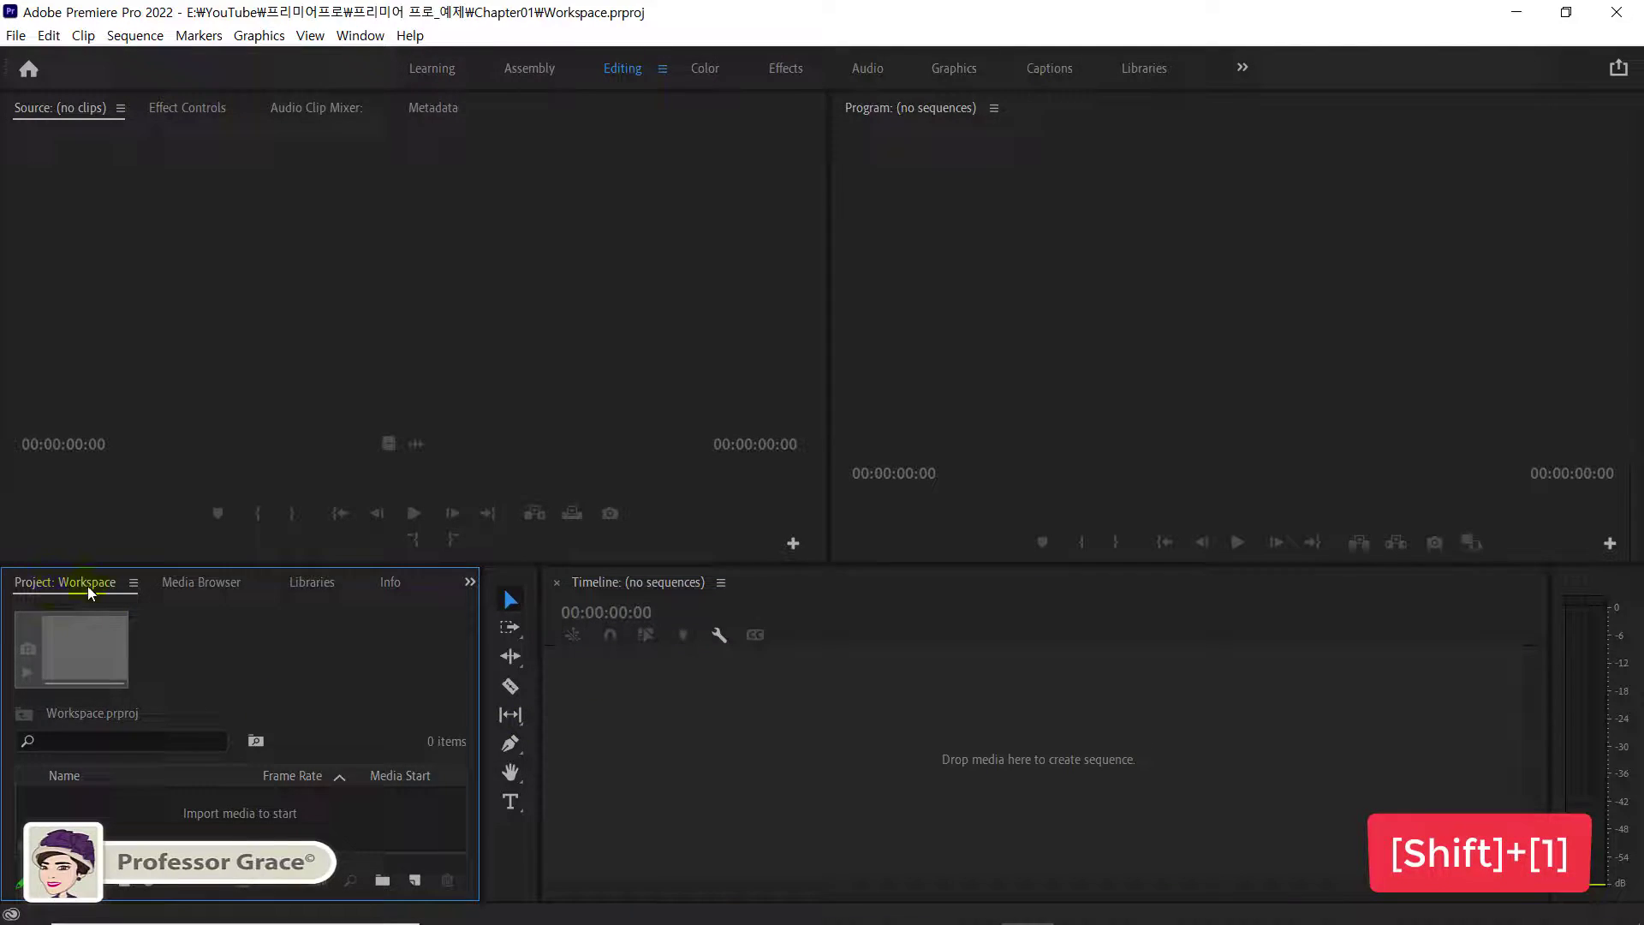
pyautogui.hotkey('shift', '2')
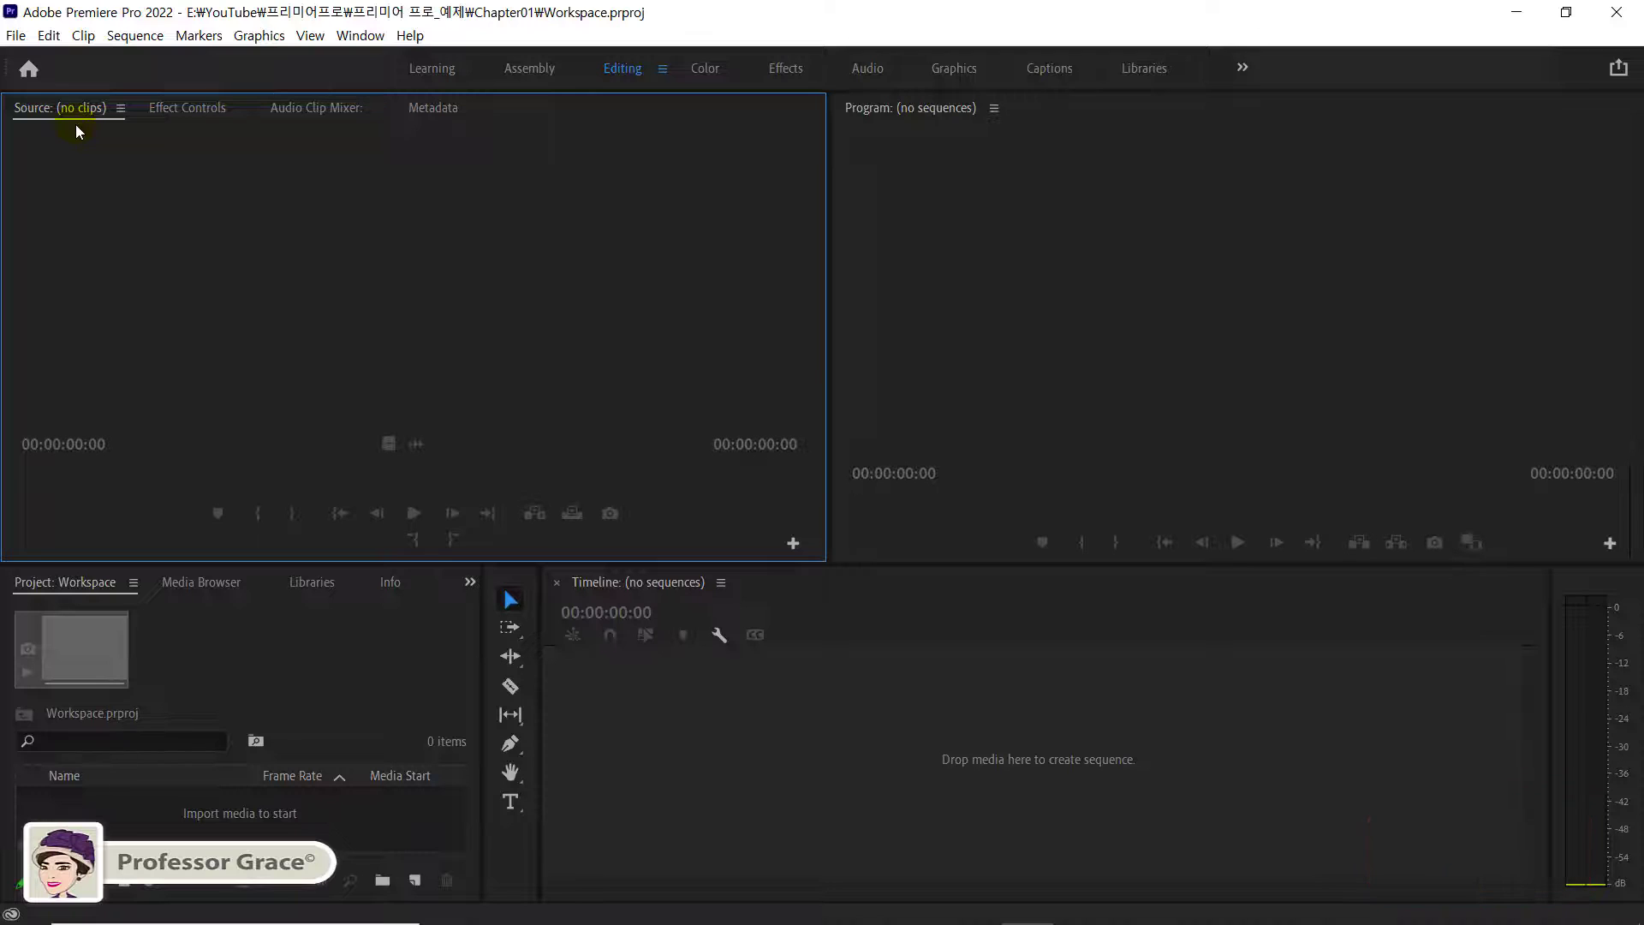
pyautogui.hotkey('shift', '3')
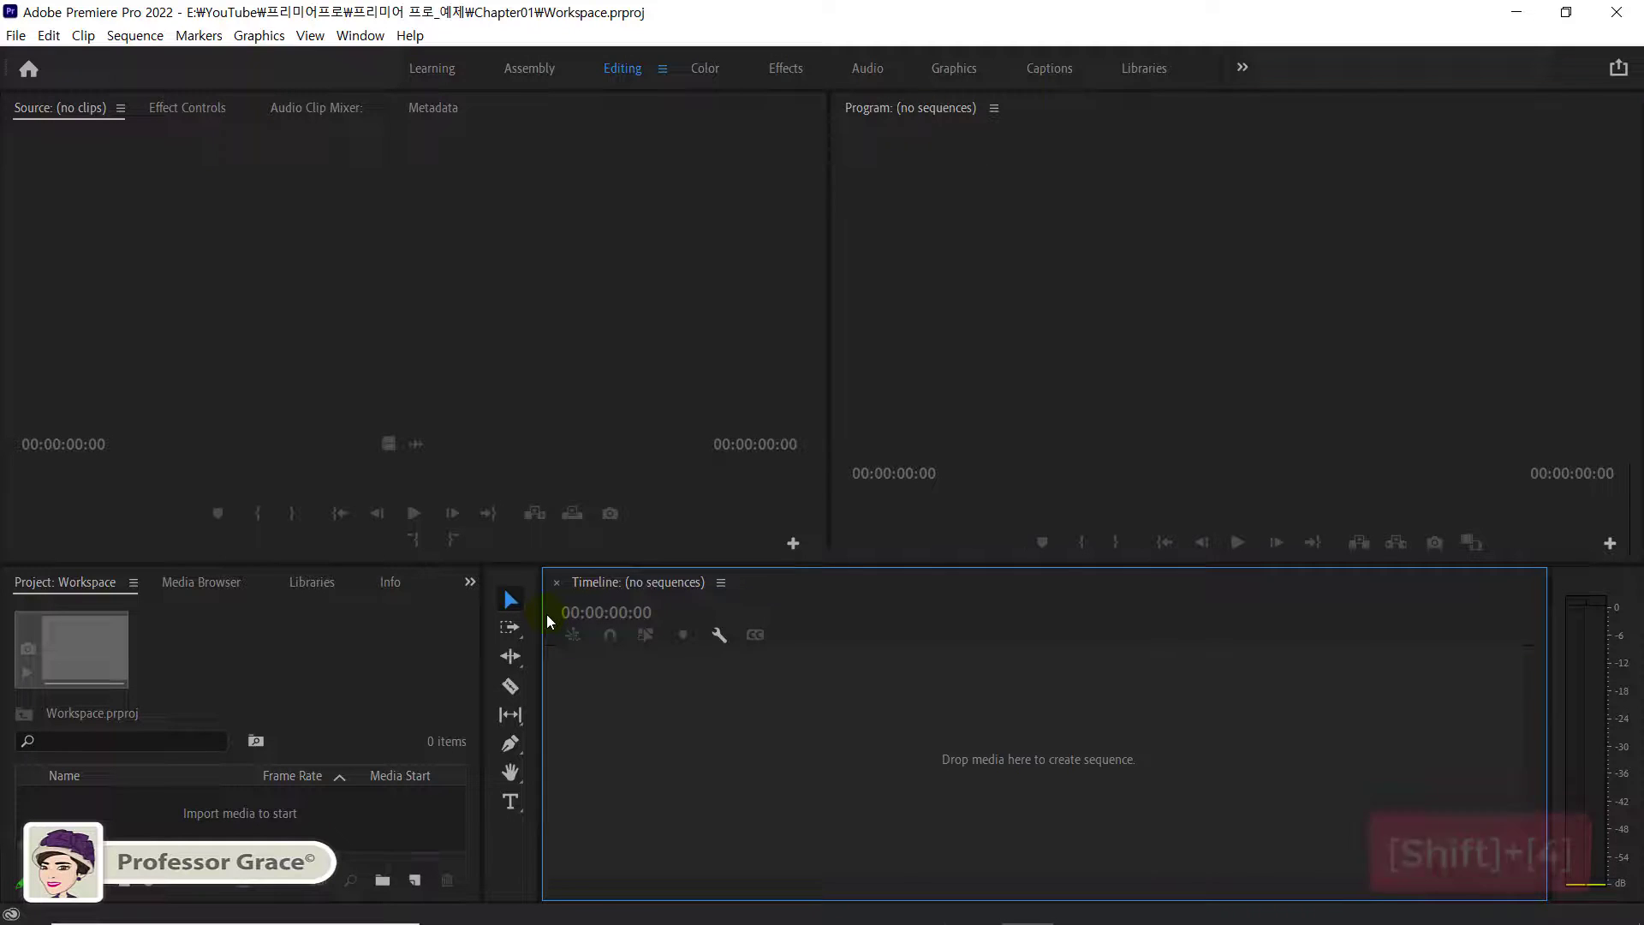
pyautogui.hotkey('shift', '4')
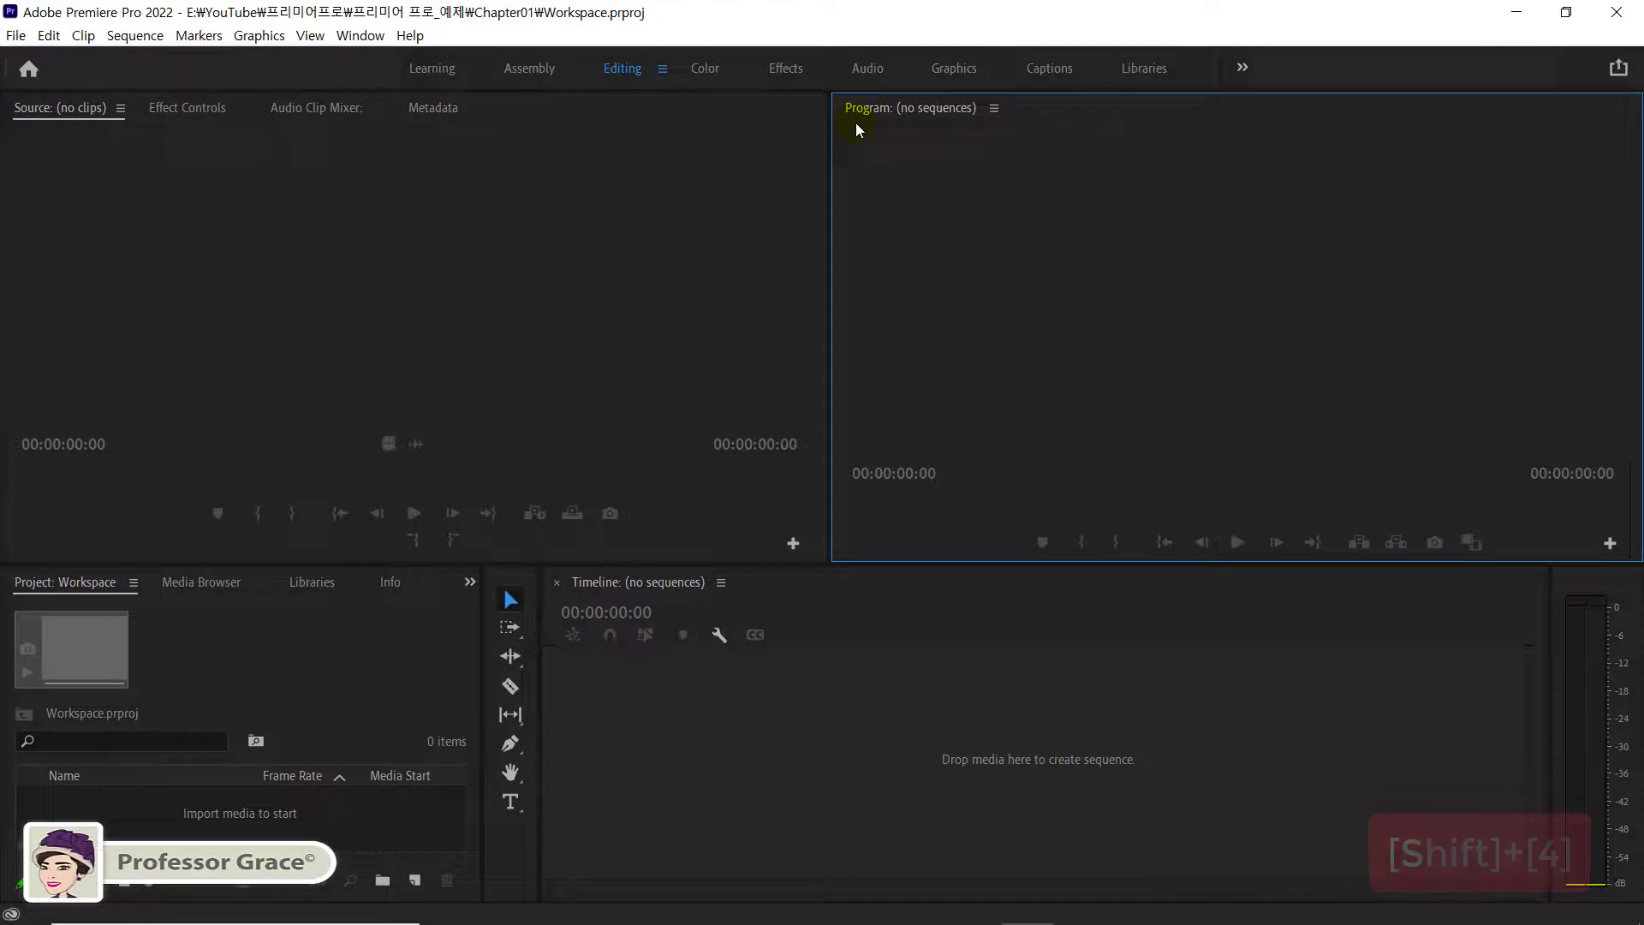
# - Bring up Effect Controls, Audio Track Mixer, Effects, Media Browser and Audio Clip Mixer with Shift+5 to Shift+9
pyautogui.hotkey('shift', '5')
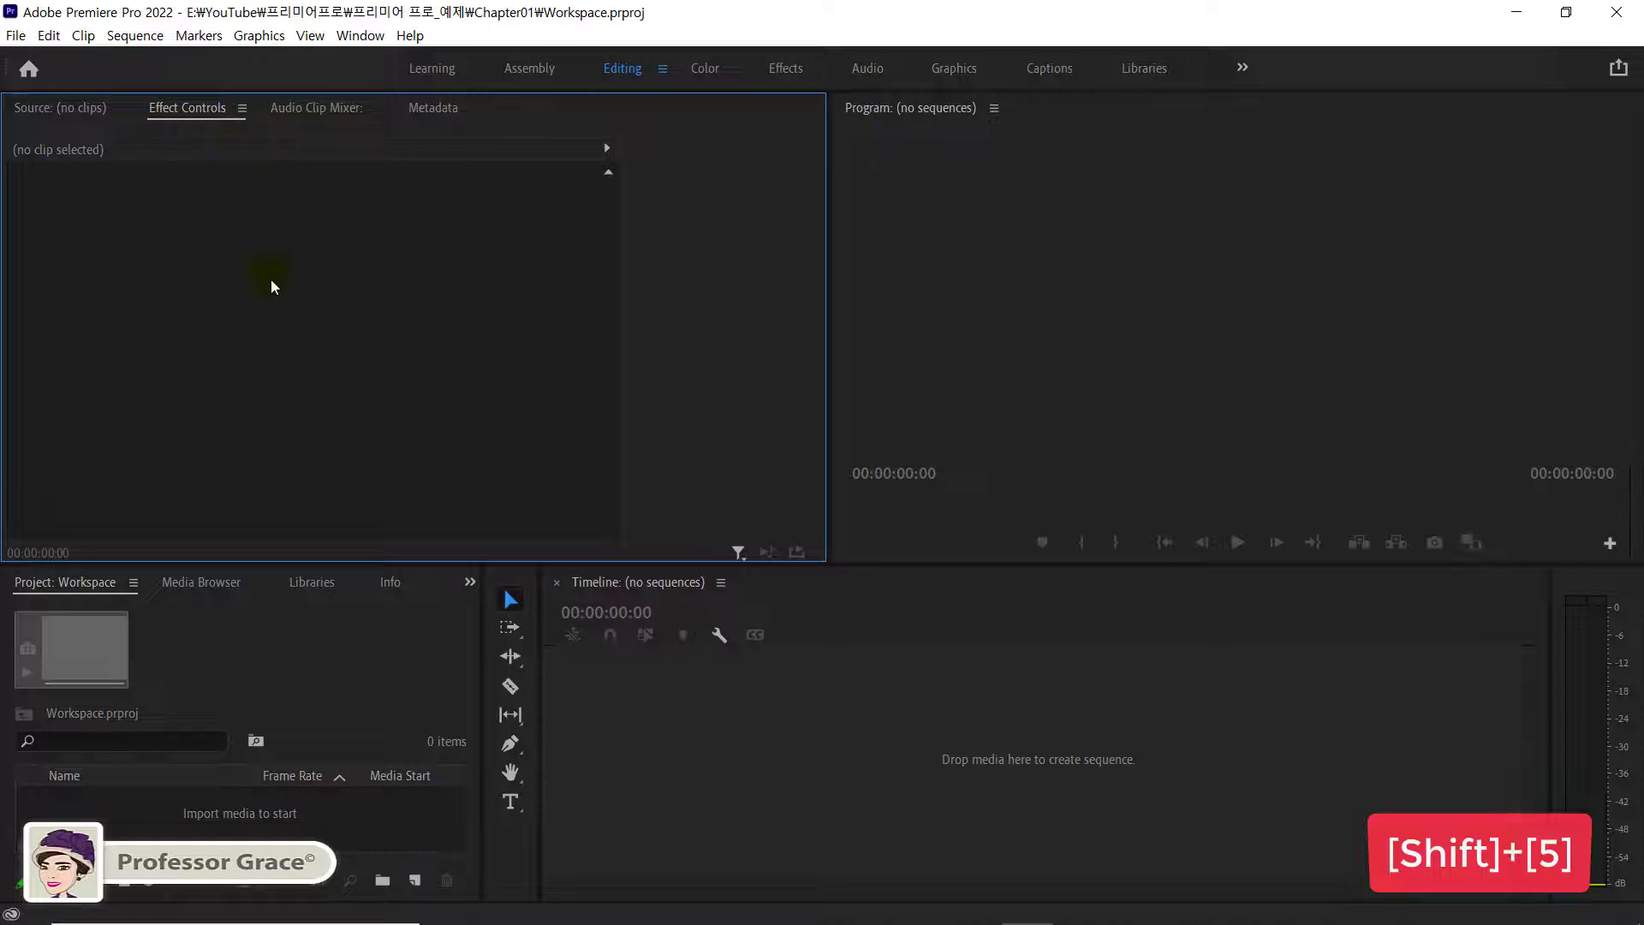
pyautogui.hotkey('shift', '6')
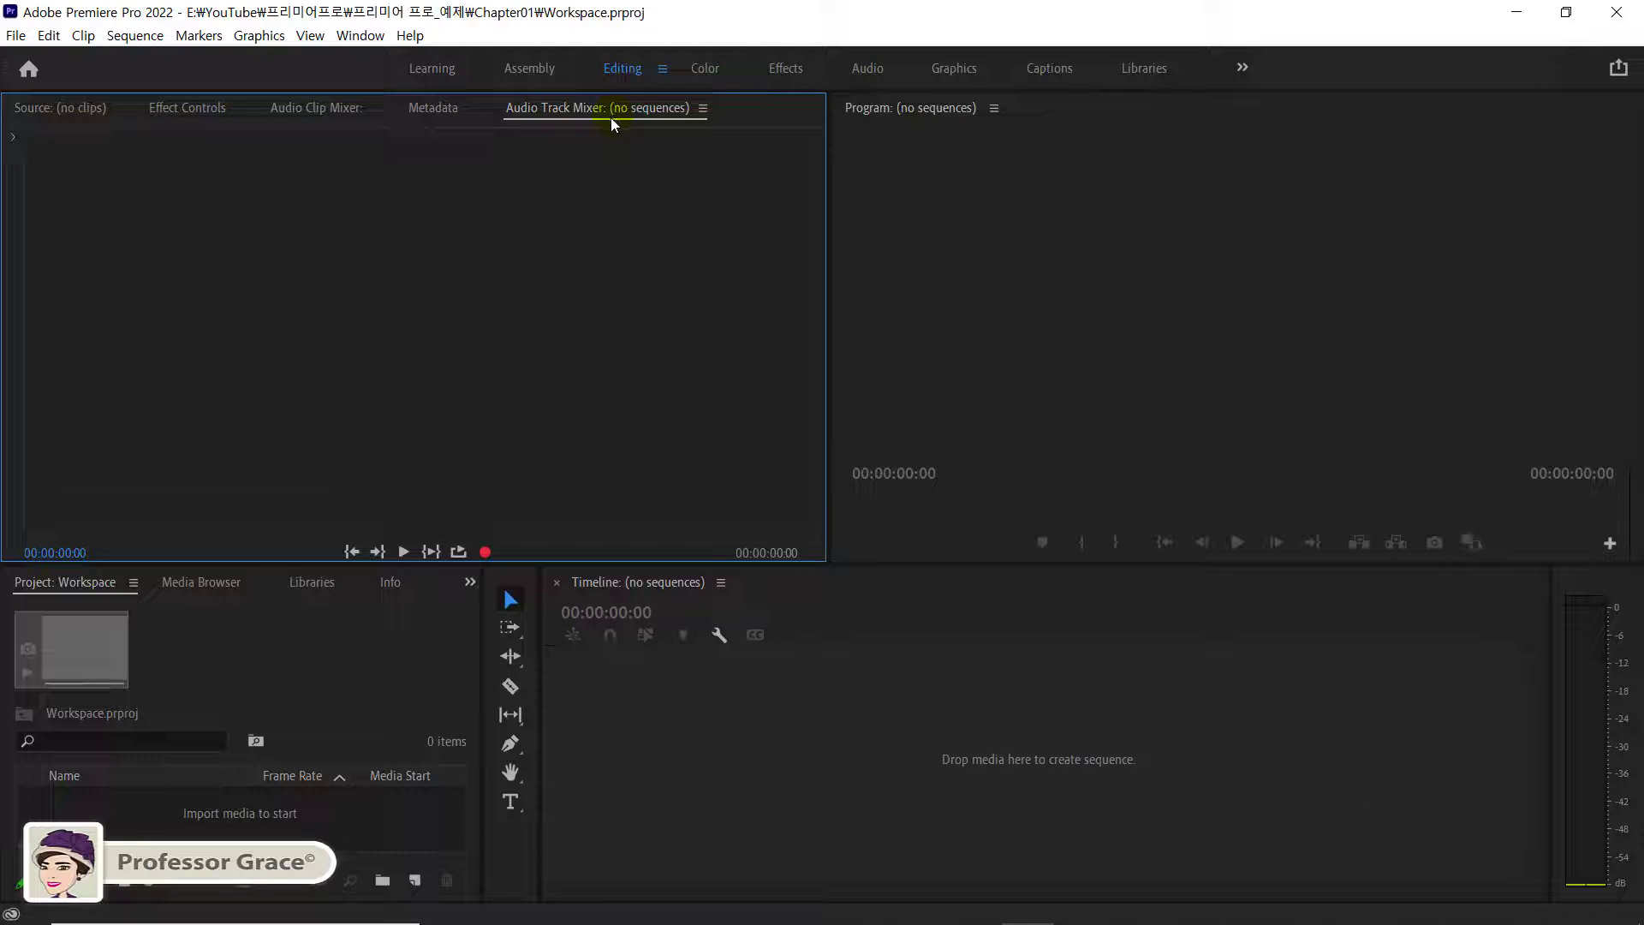
pyautogui.hotkey('shift', '7')
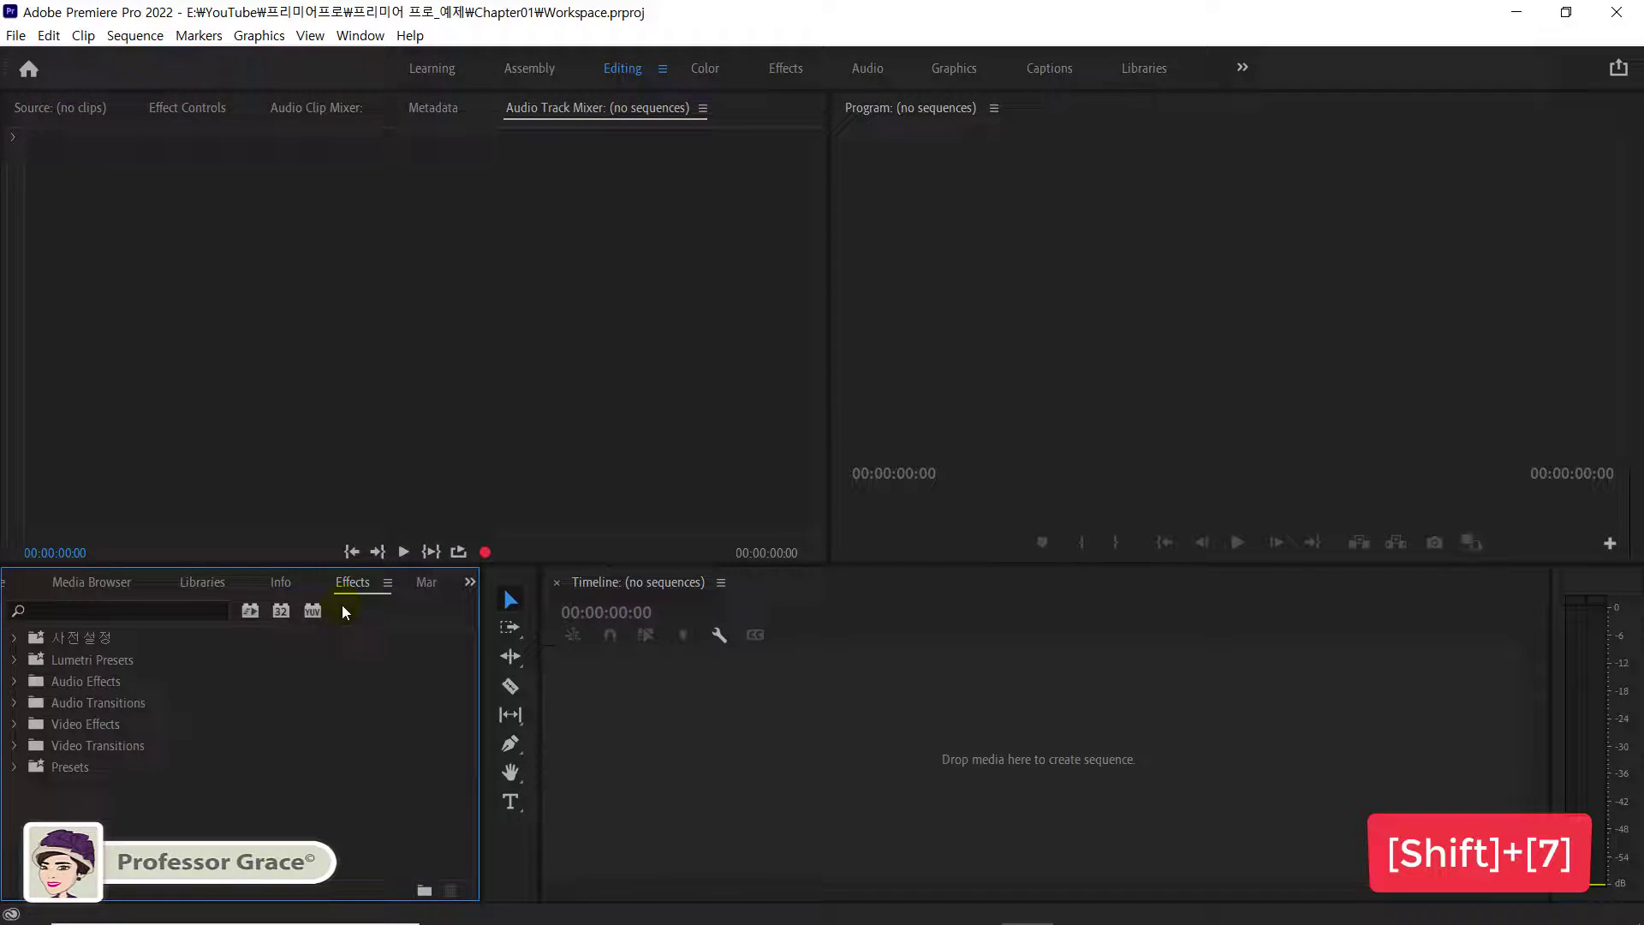
pyautogui.hotkey('shift', '8')
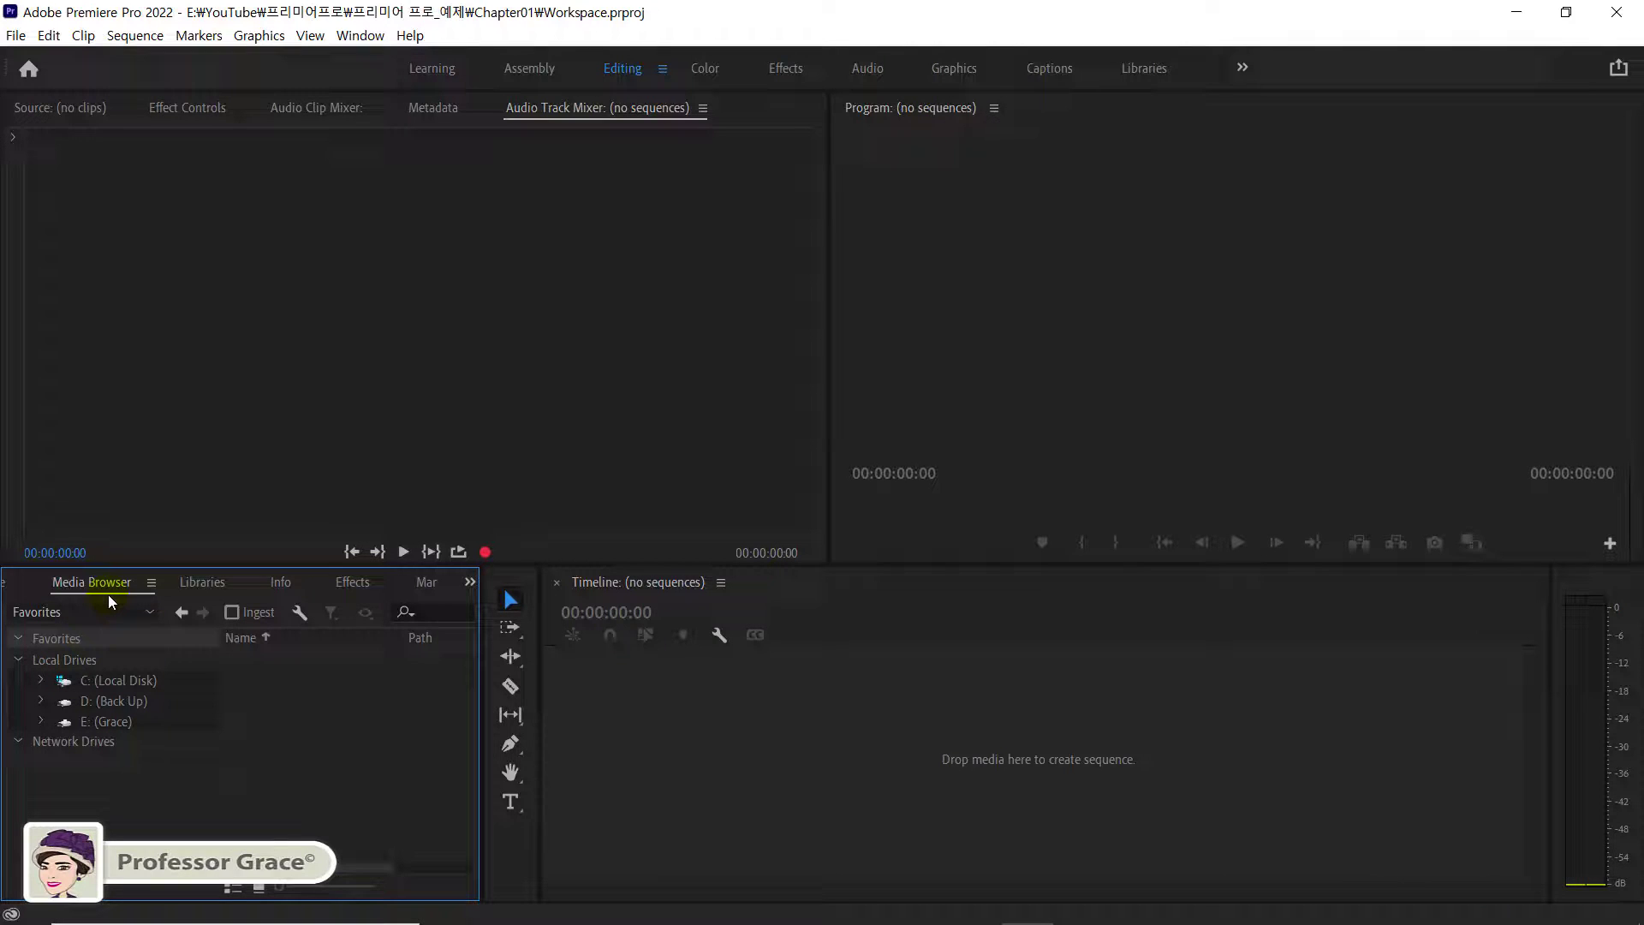
pyautogui.hotkey('shift', '9')
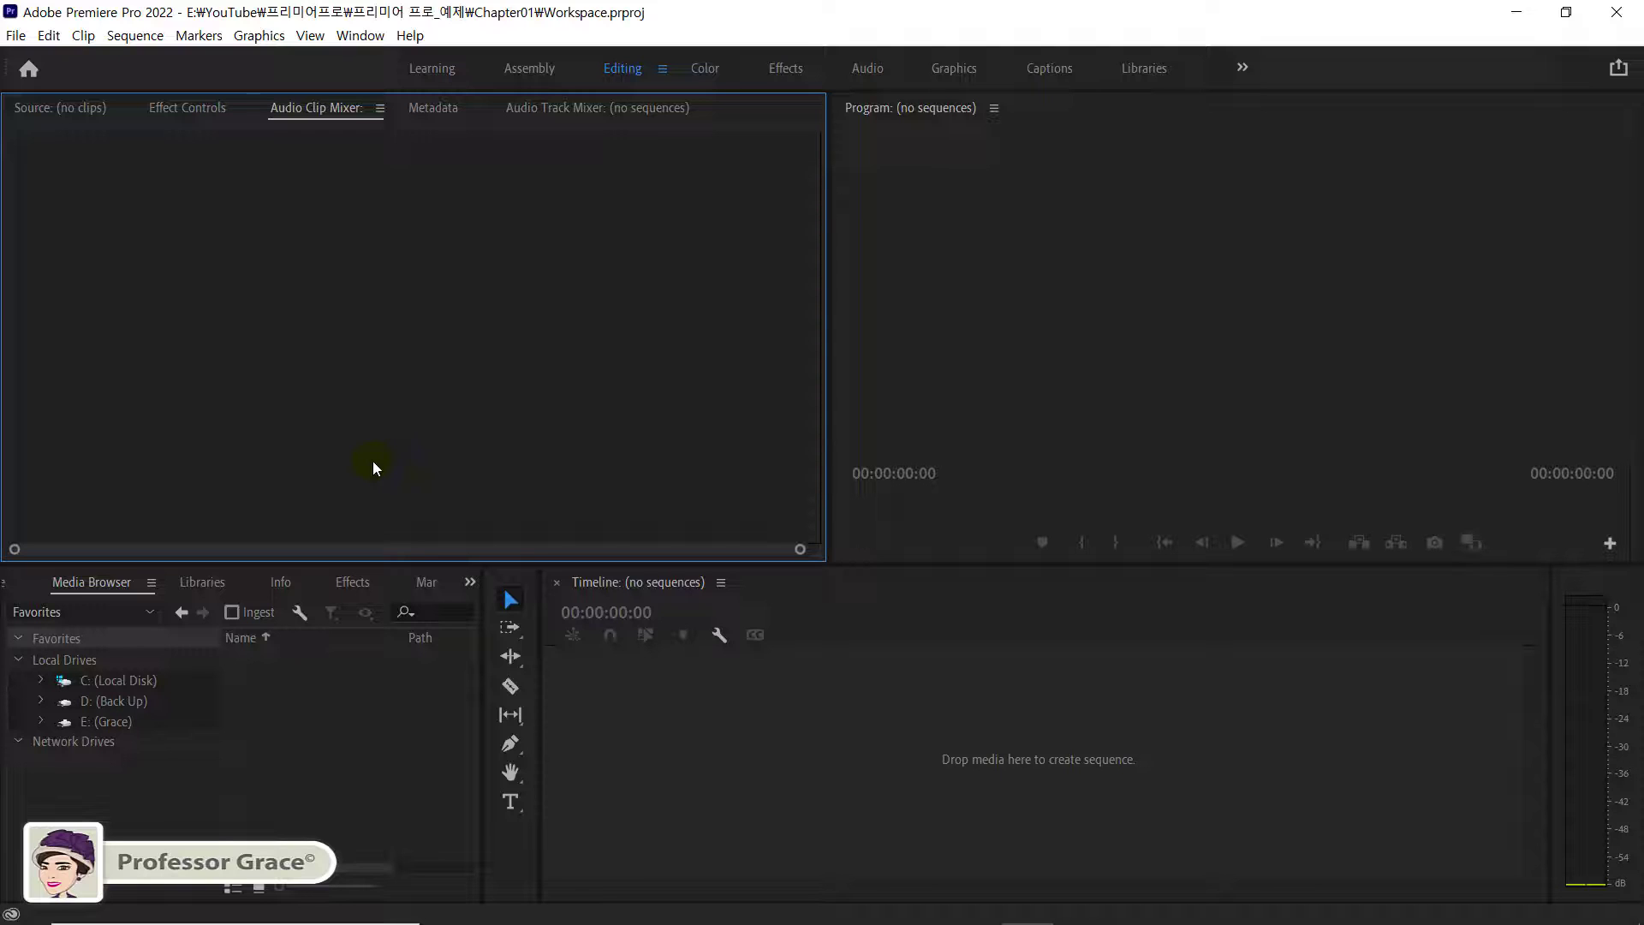
# - Cycle focus twice across Project, Source, Timeline and Program, plus Effect Controls and Effects
pyautogui.hotkey('shift', '1')
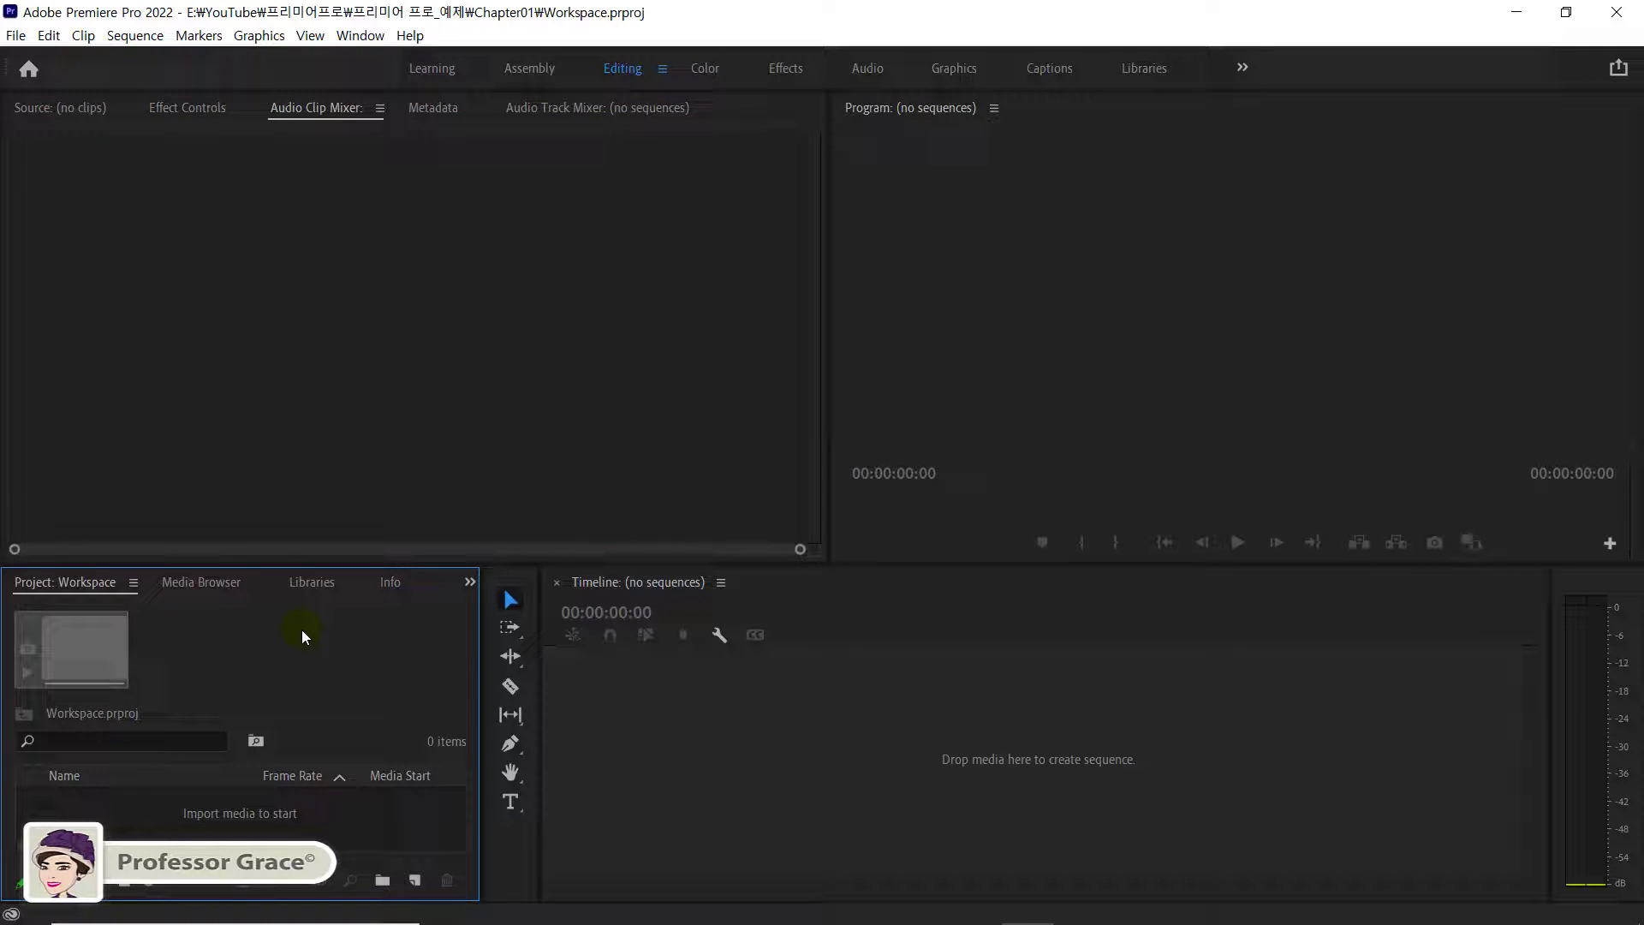
pyautogui.hotkey('shift', '2')
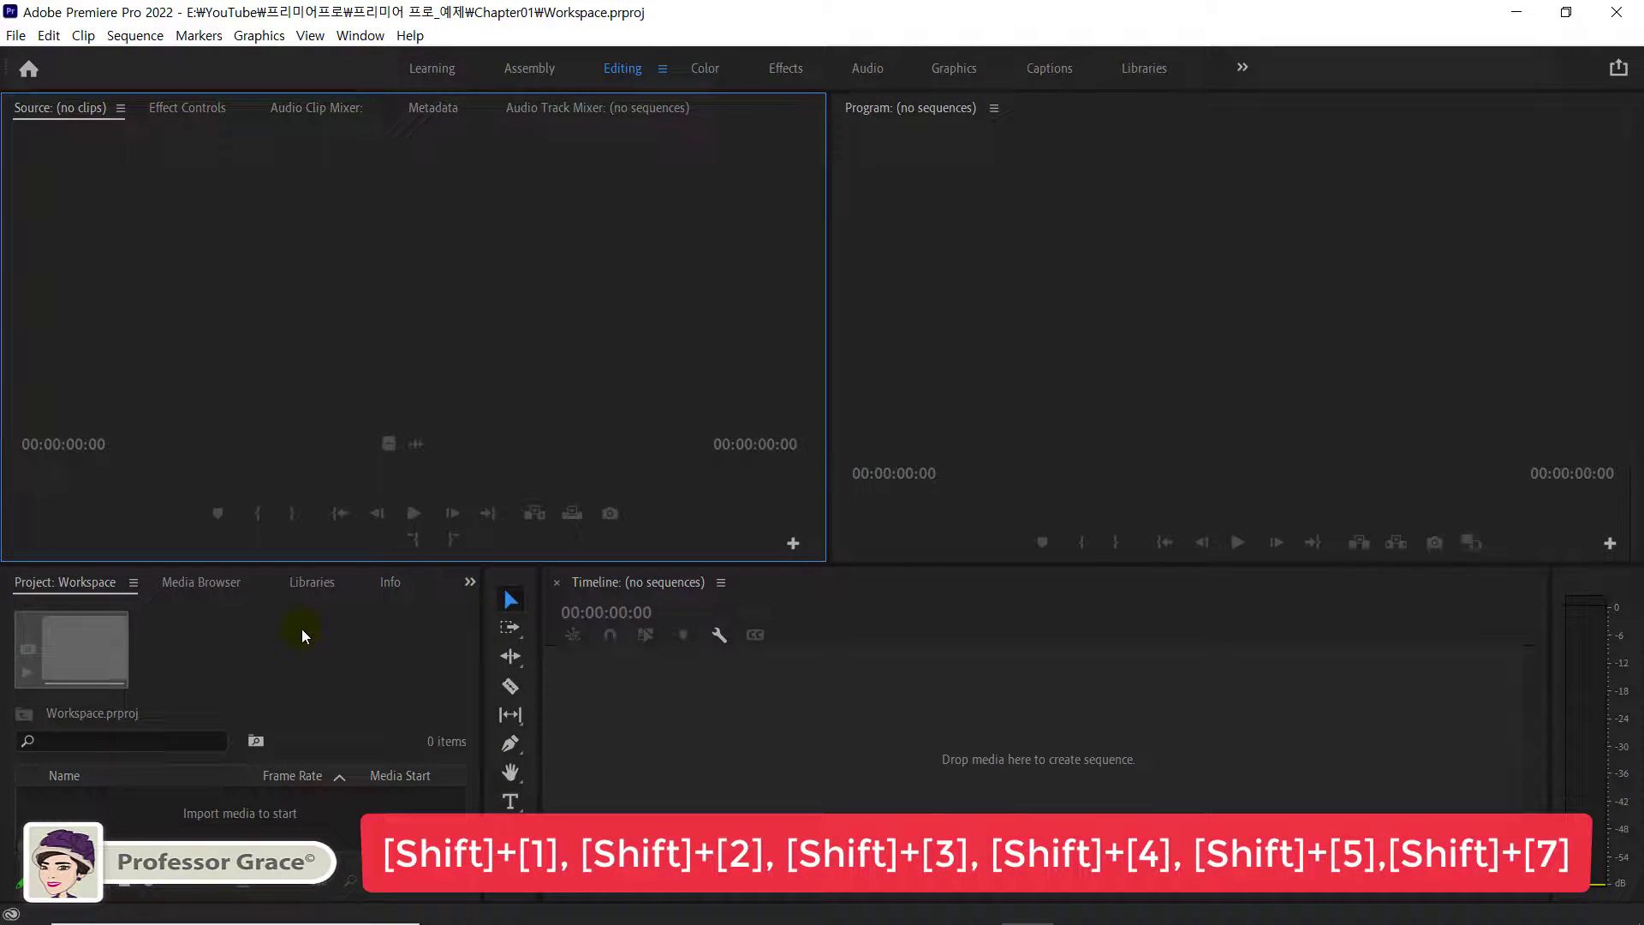
pyautogui.hotkey('shift', '3')
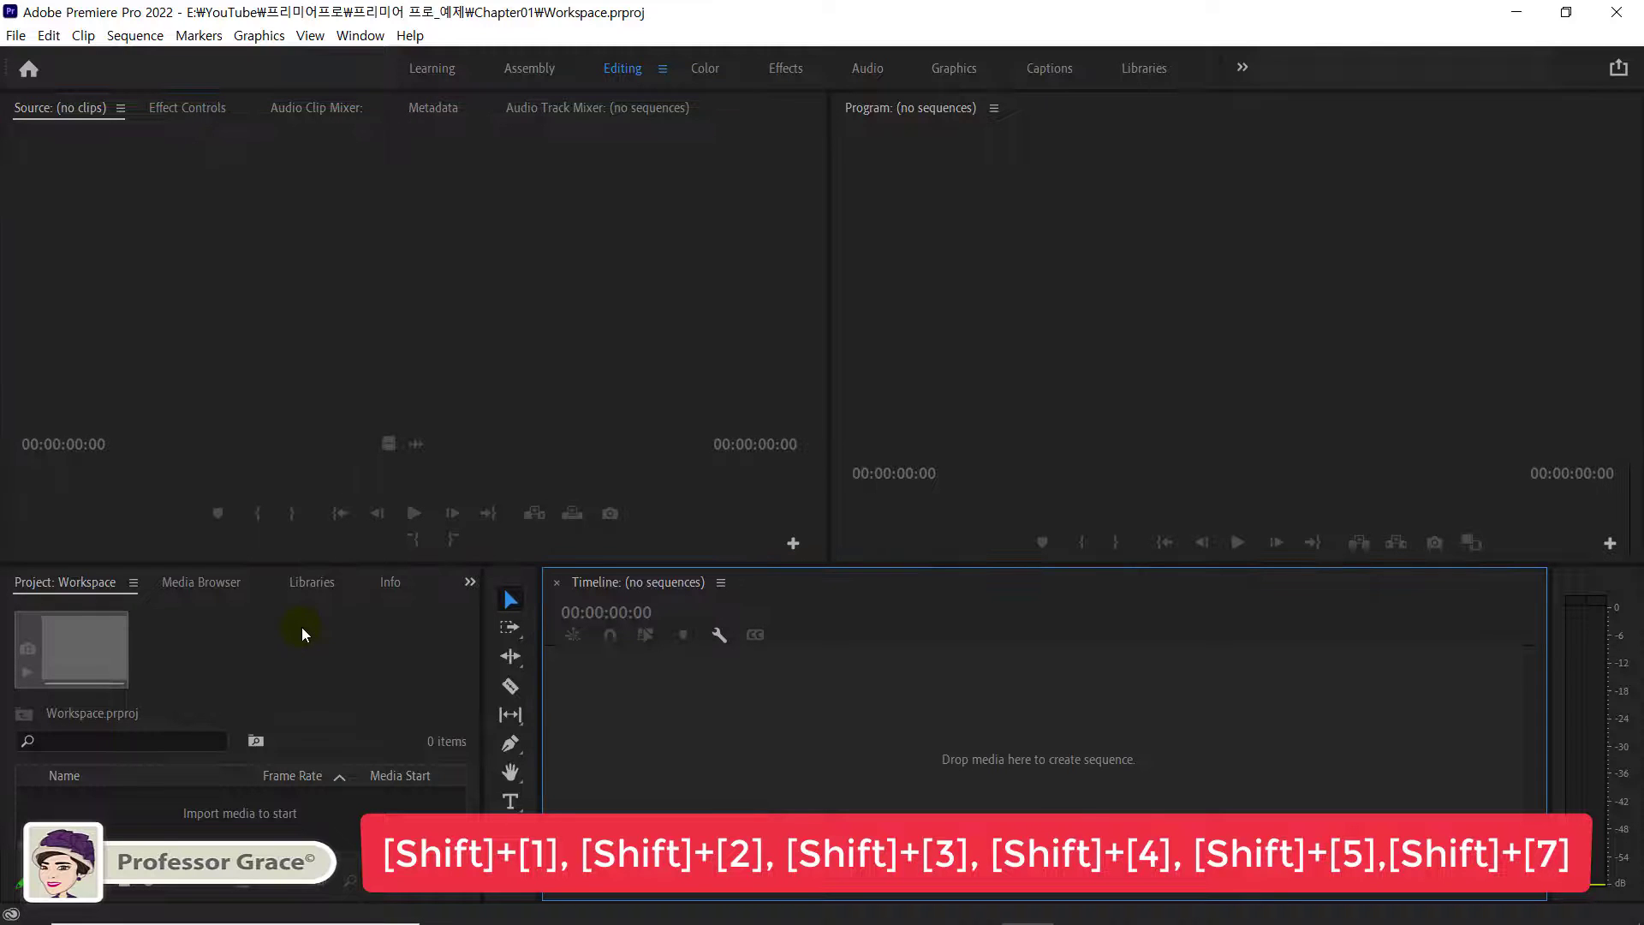
pyautogui.hotkey('shift', '4')
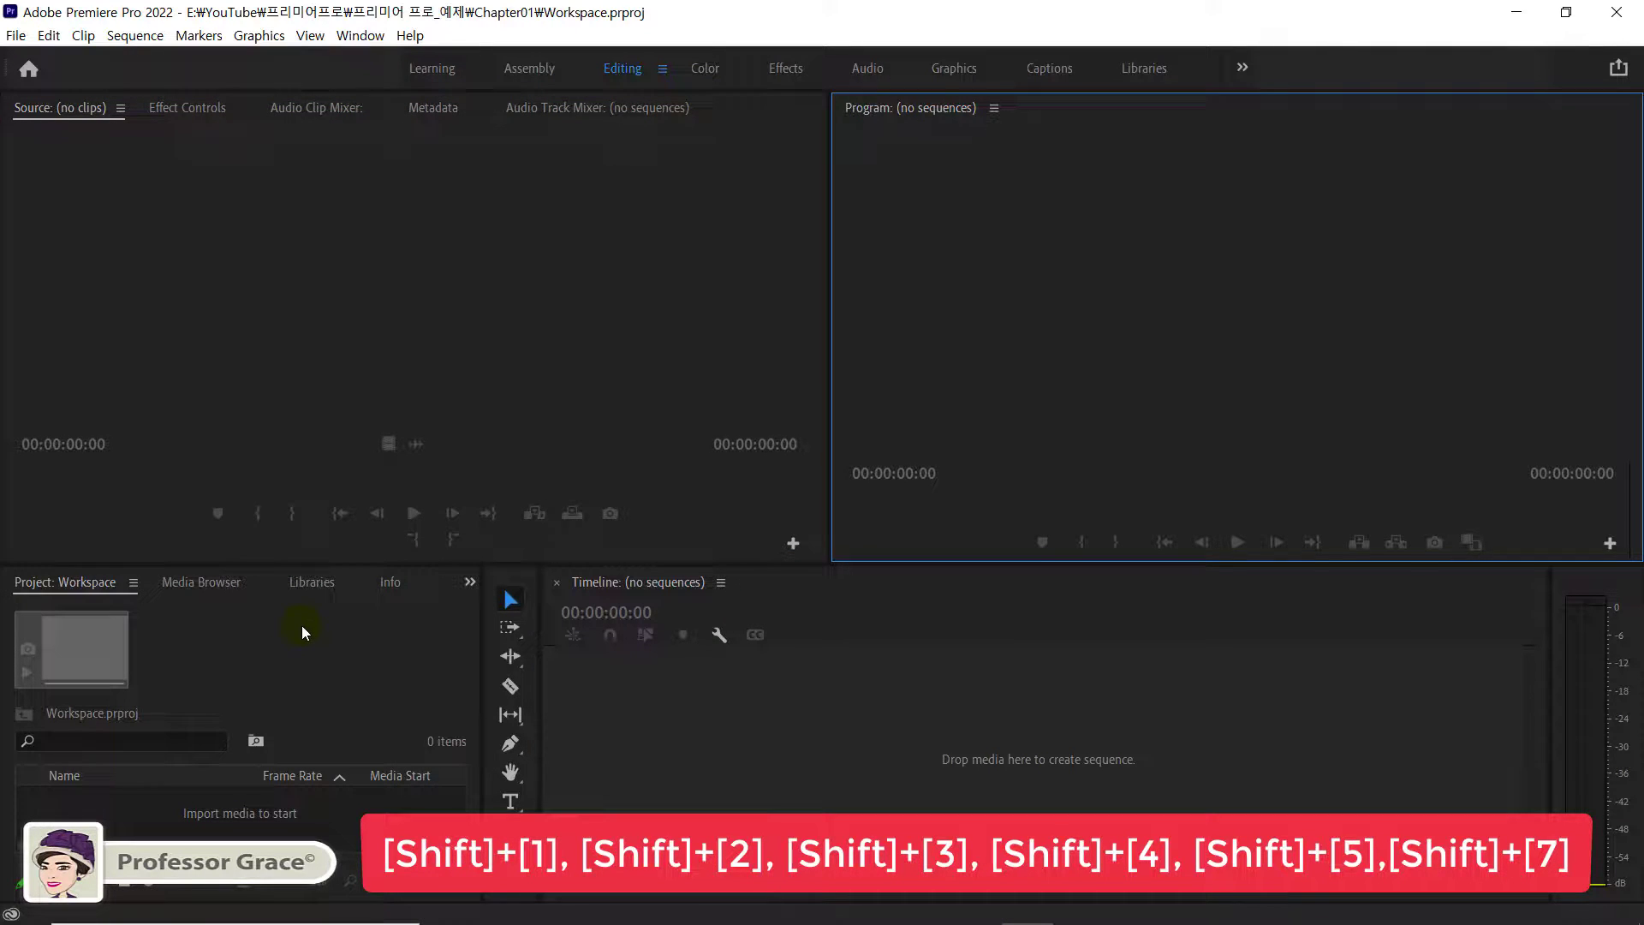
pyautogui.hotkey('shift', '5')
pyautogui.hotkey('shift', '7')
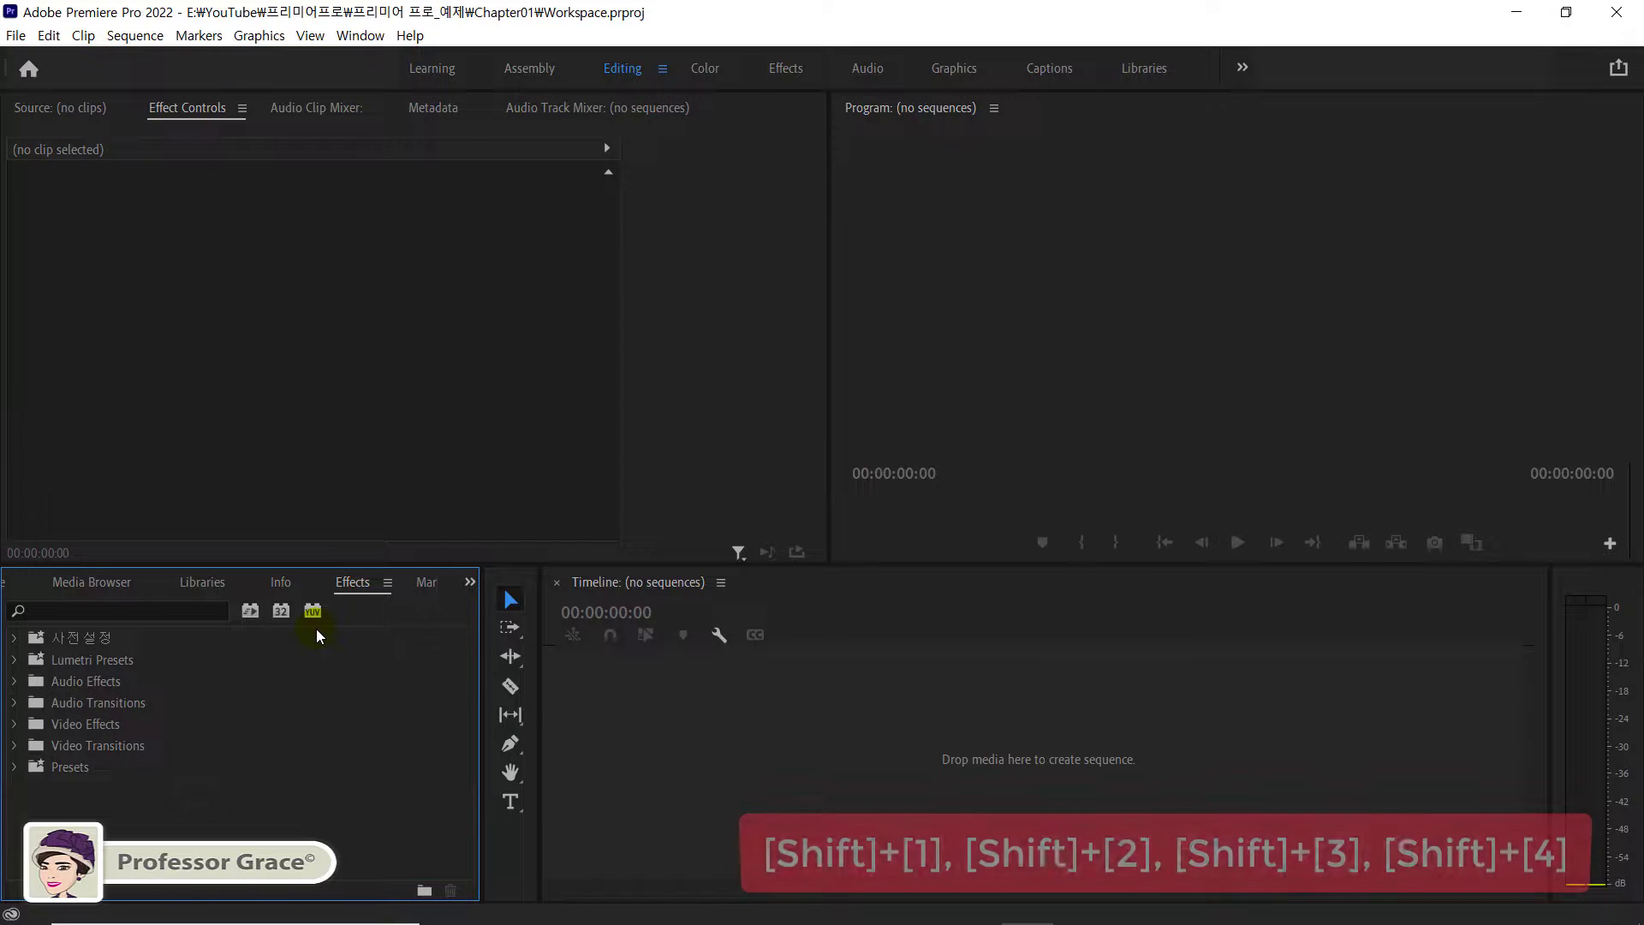
pyautogui.hotkey('shift', '1')
pyautogui.hotkey('shift', '2')
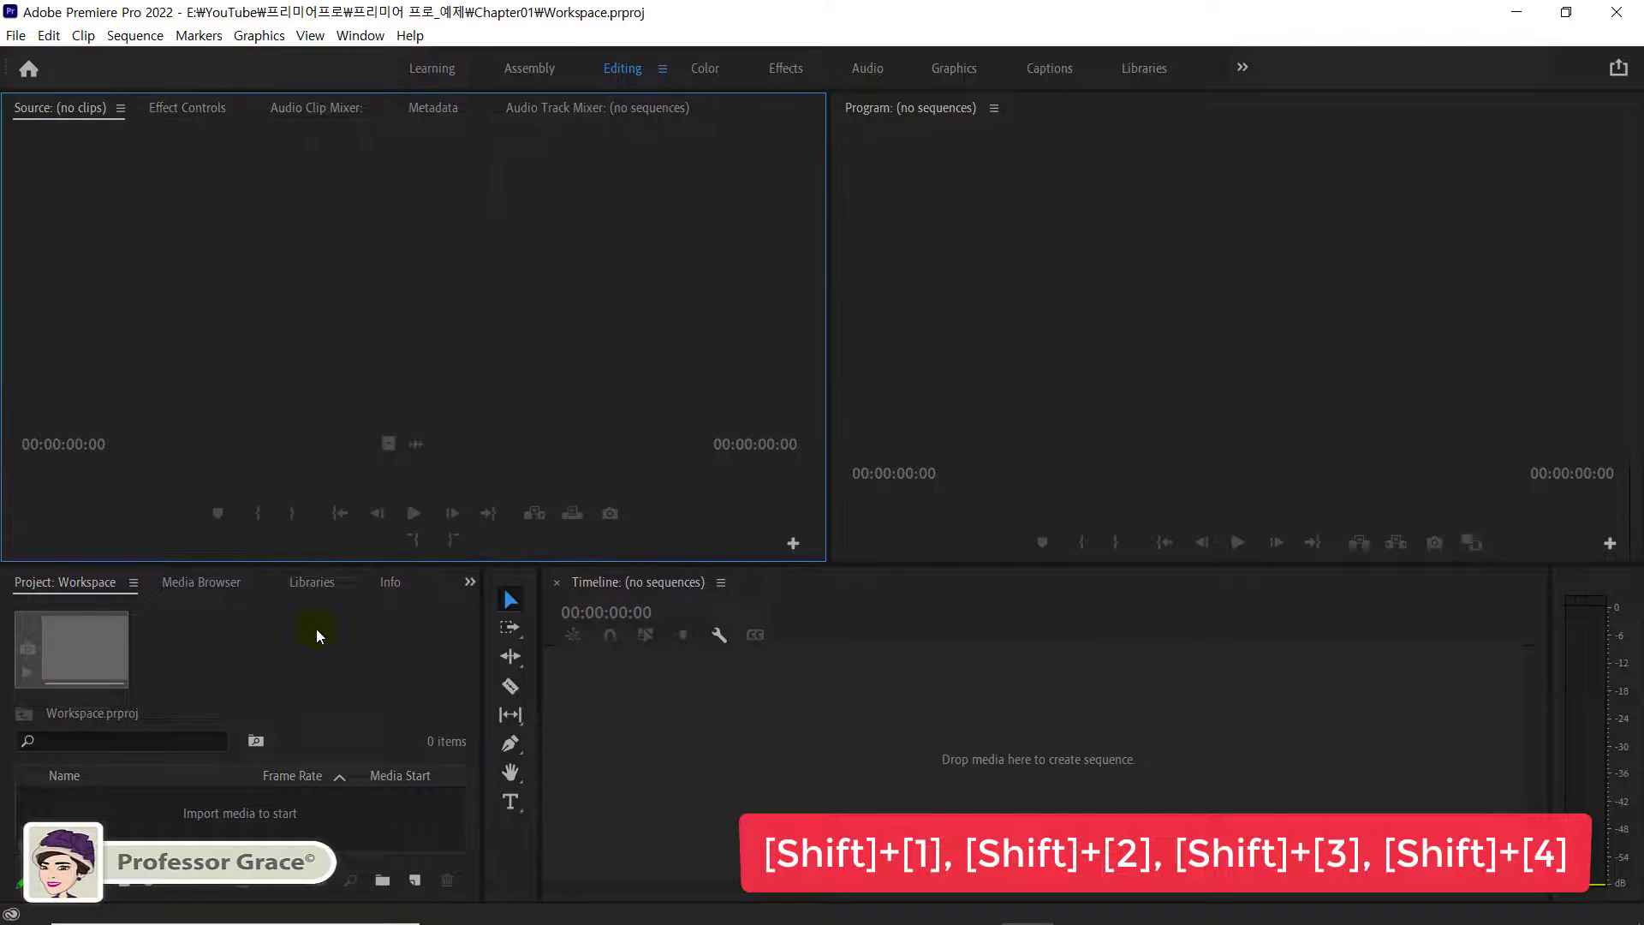
pyautogui.hotkey('shift', '3')
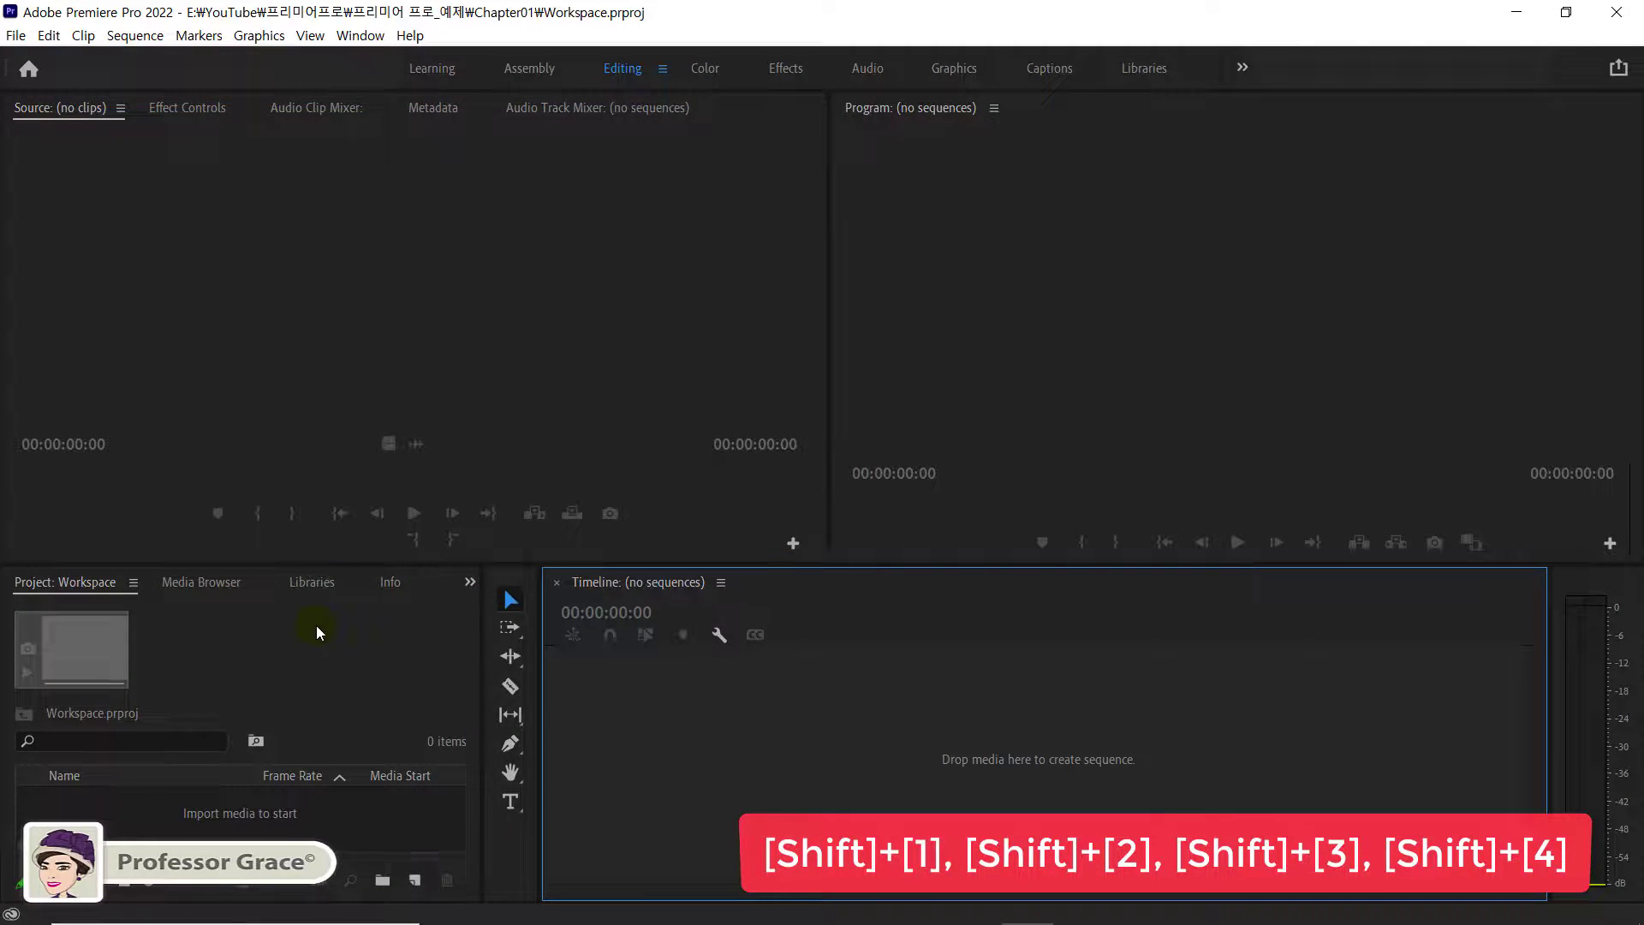
pyautogui.hotkey('shift', '4')
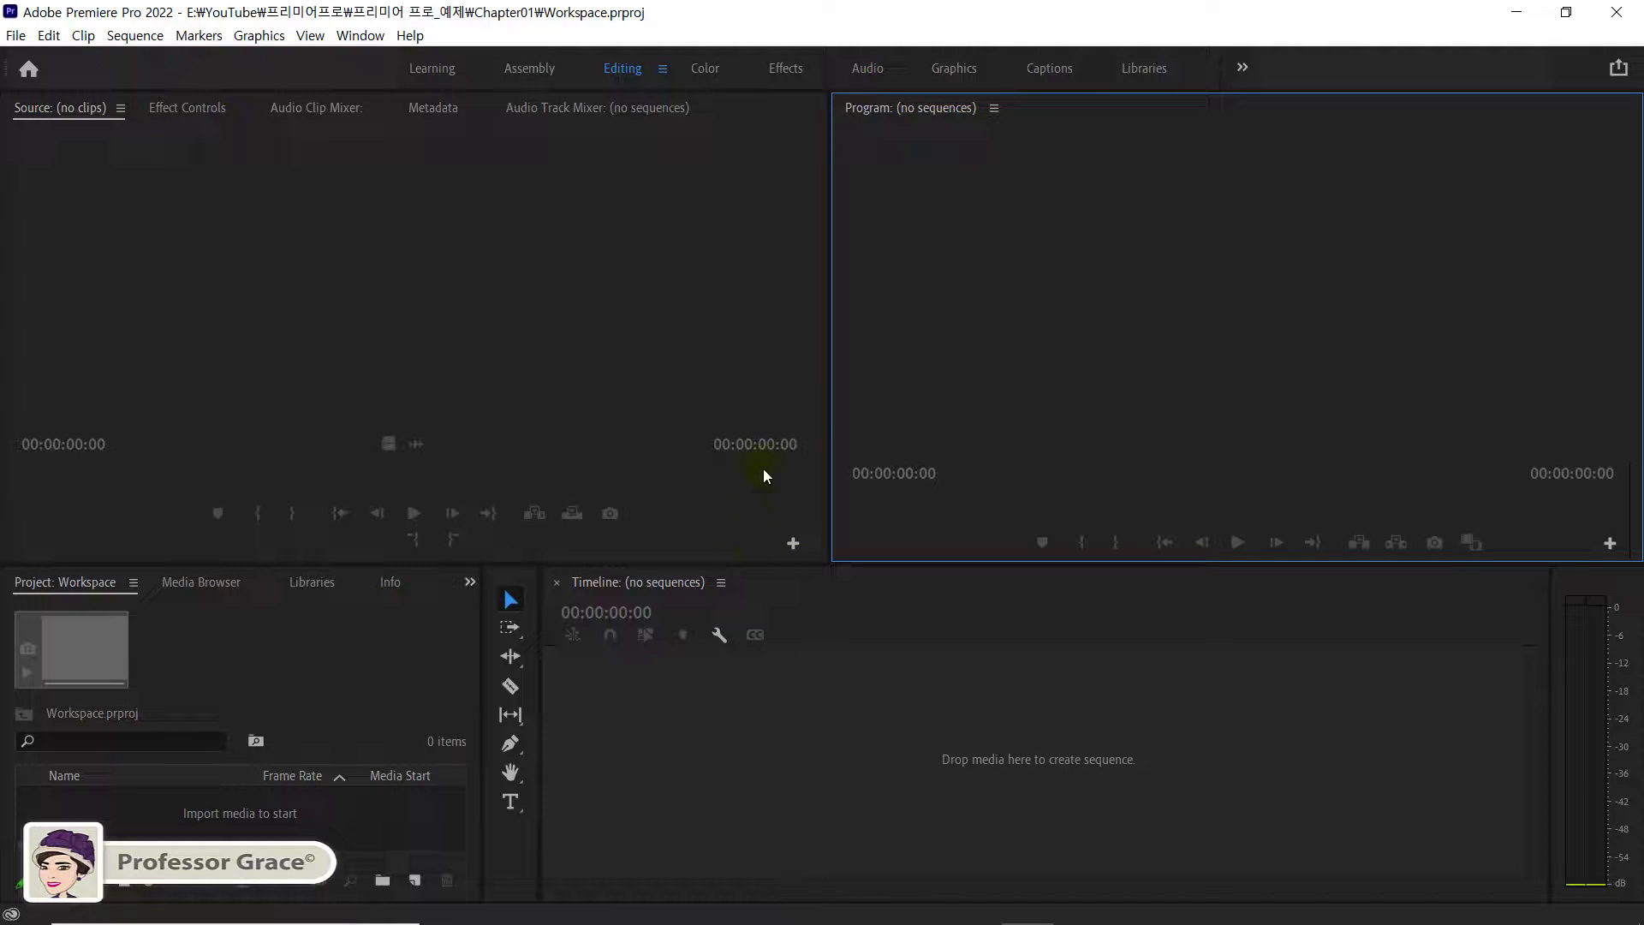
# - Enlarge the Program monitor and Timeline, then drag the Tools panel over the Source monitor to redock it
pyautogui.moveTo(829, 358)
pyautogui.mouseDown()
pyautogui.moveTo(445, 402)
pyautogui.moveTo(562, 422)
pyautogui.moveTo(540, 426)
pyautogui.mouseUp()
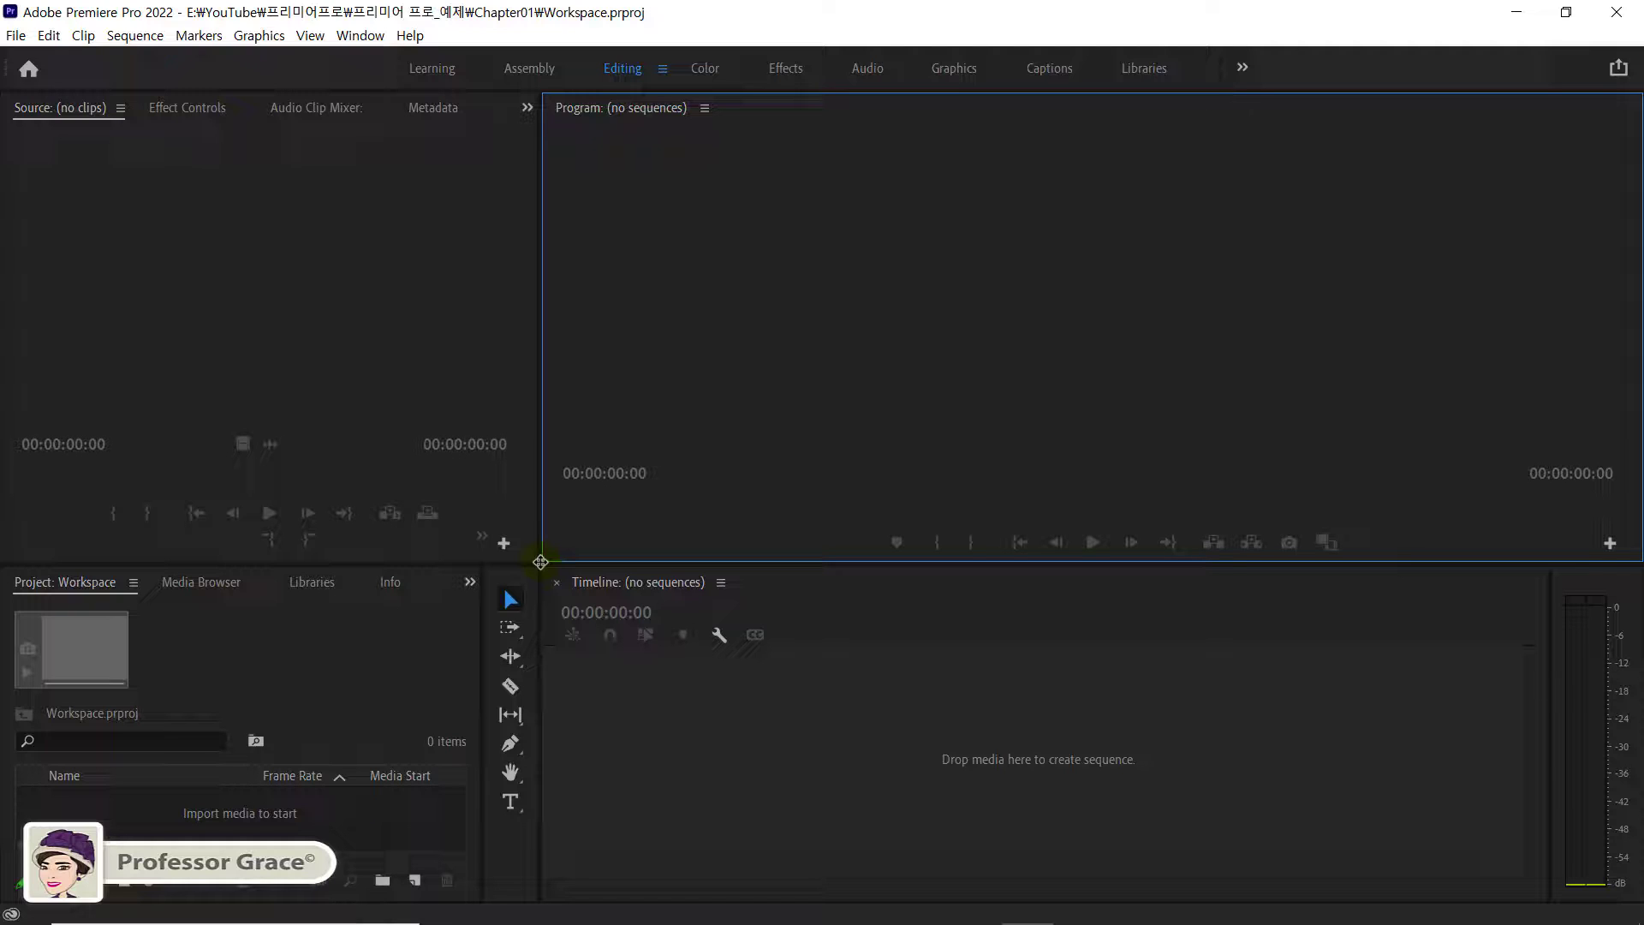
pyautogui.moveTo(541, 562)
pyautogui.mouseDown()
pyautogui.moveTo(443, 565)
pyautogui.moveTo(530, 511)
pyautogui.moveTo(488, 605)
pyautogui.moveTo(457, 605)
pyautogui.mouseUp()
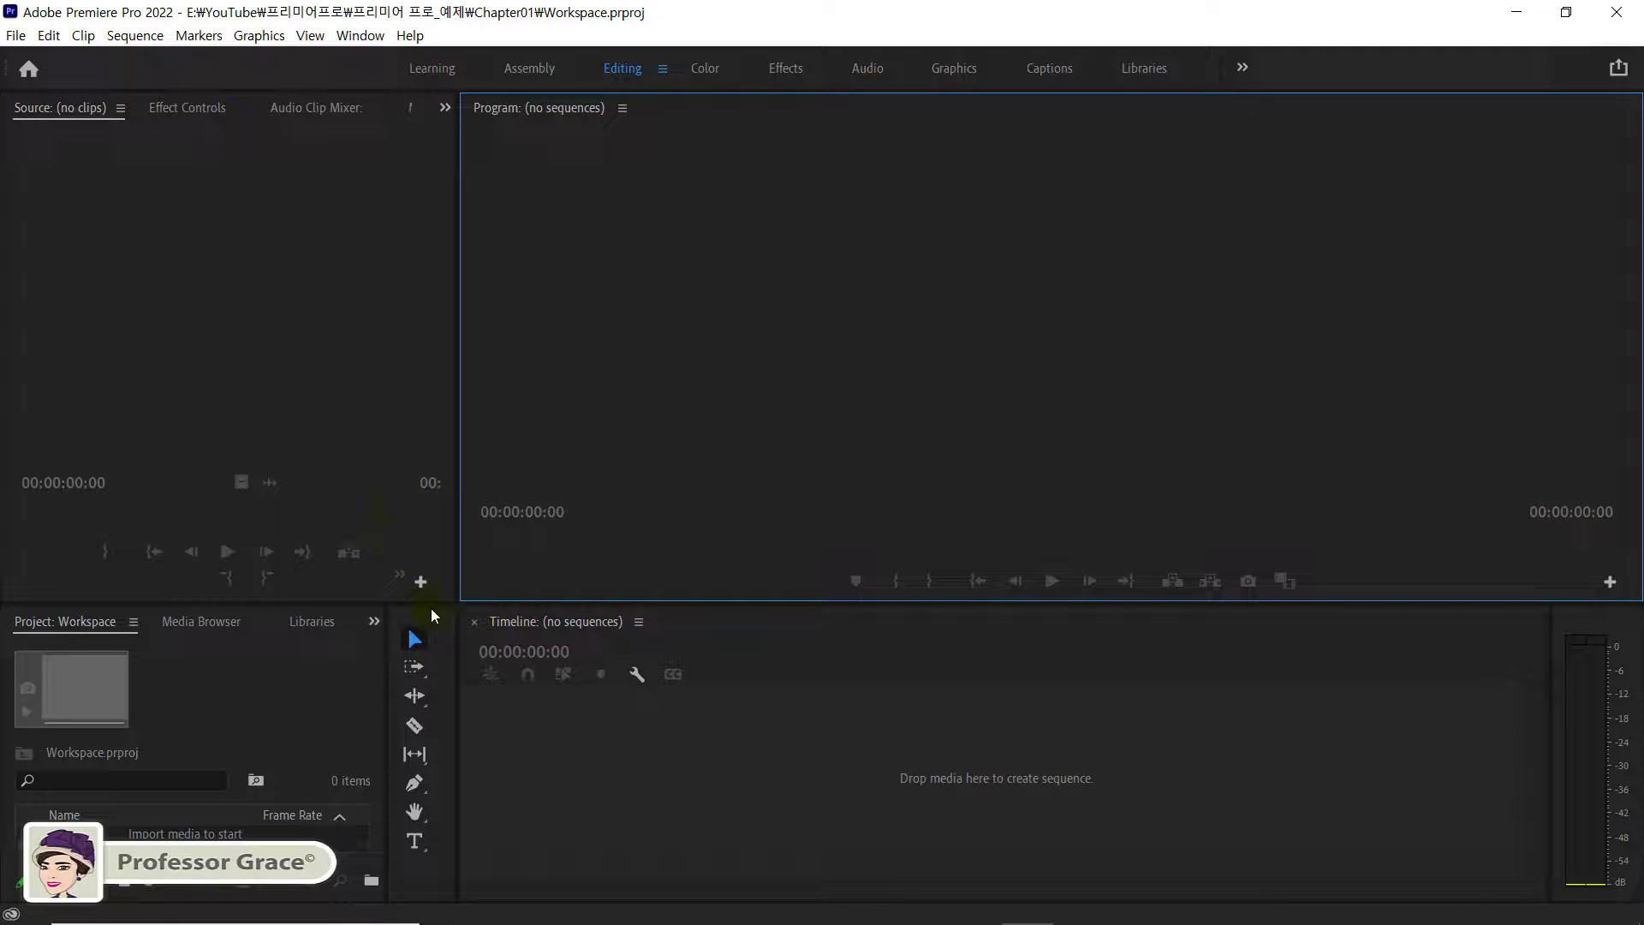
pyautogui.moveTo(435, 615); pyautogui.dragTo(426, 445)
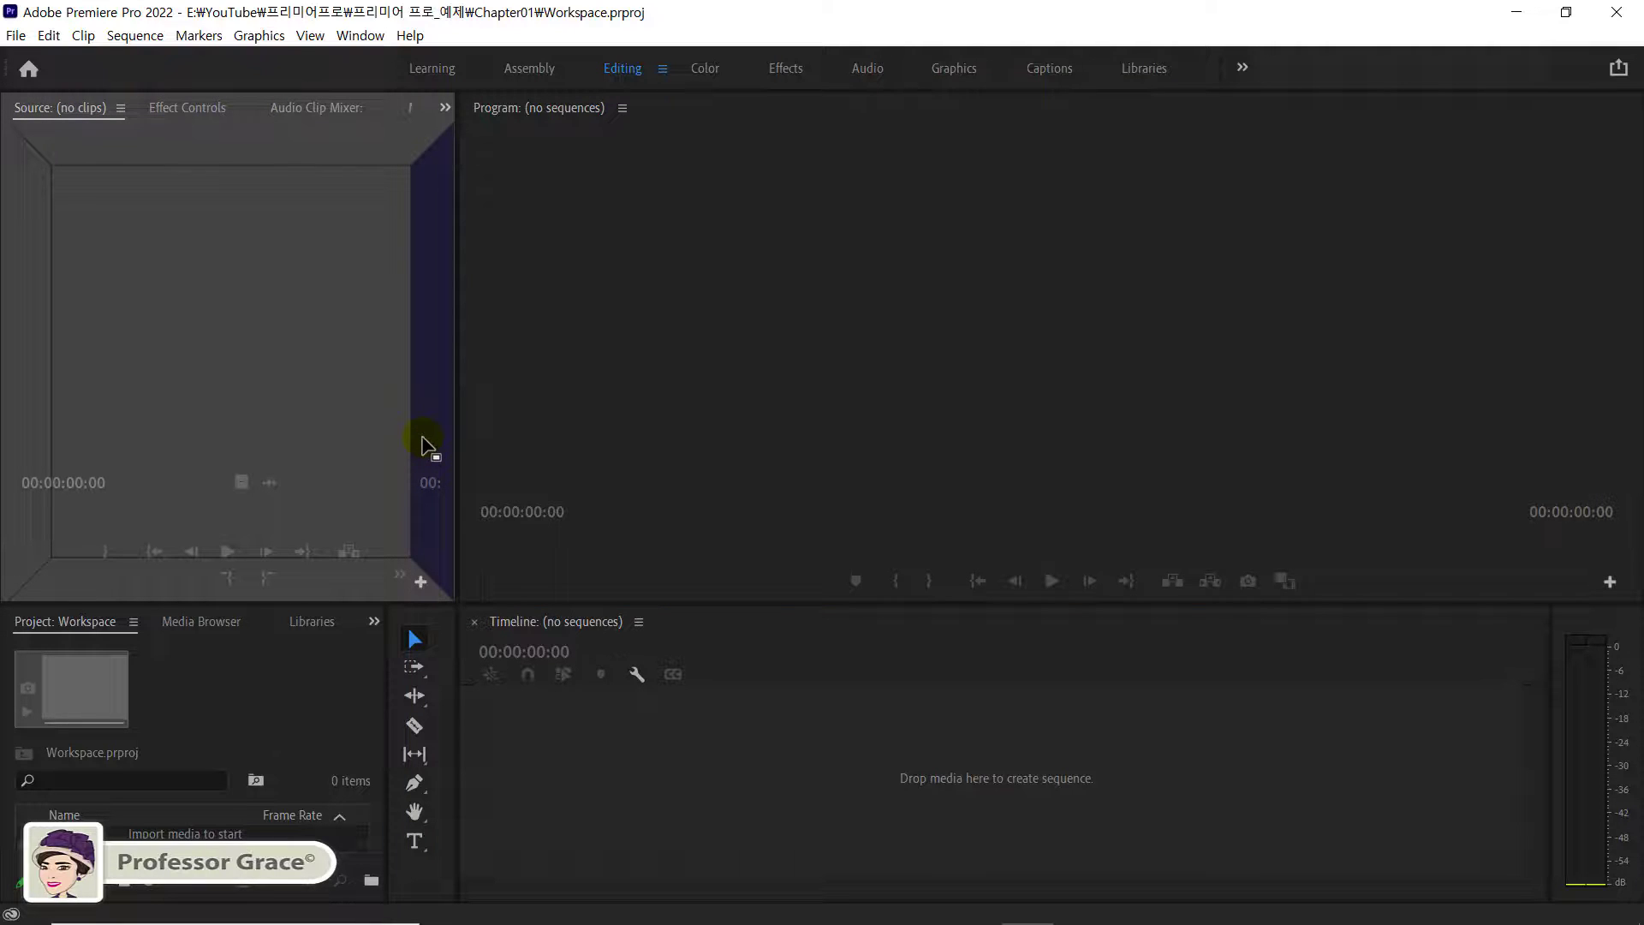
pyautogui.moveTo(425, 444); pyautogui.dragTo(426, 441)
pyautogui.moveTo(423, 435)
pyautogui.mouseDown()
pyautogui.moveTo(429, 354)
pyautogui.moveTo(433, 416)
pyautogui.mouseUp()
# - Dock the Tools panel beside the Program monitor and move the Info tab into the Source group
pyautogui.moveTo(431, 419); pyautogui.dragTo(433, 417)
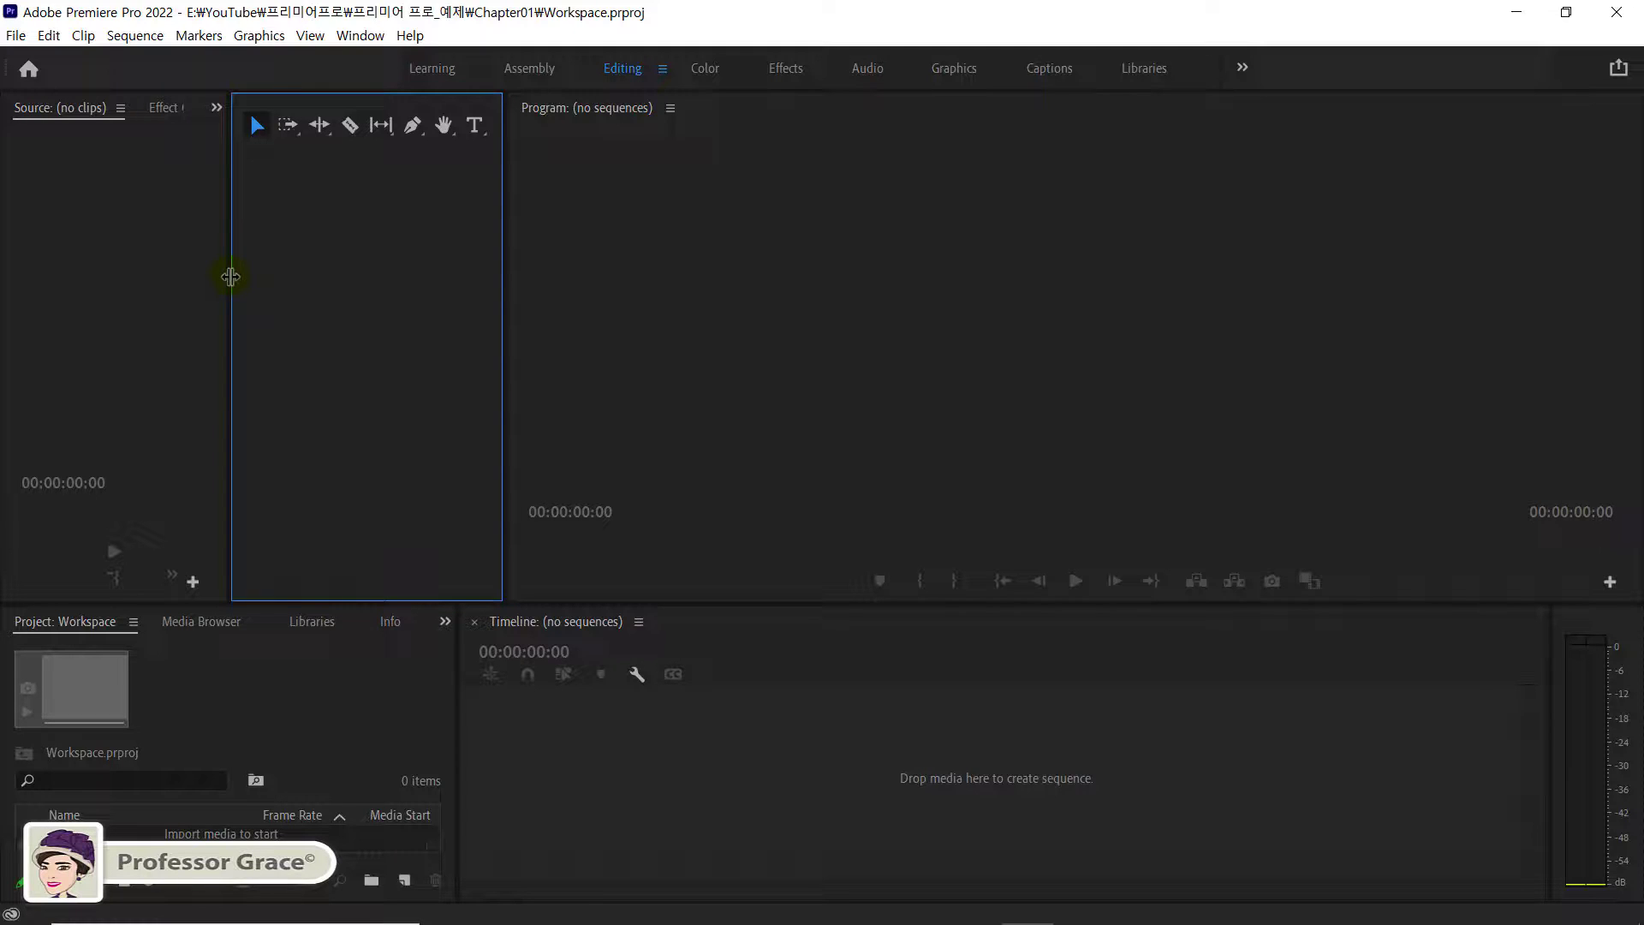
pyautogui.moveTo(230, 275); pyautogui.dragTo(444, 297)
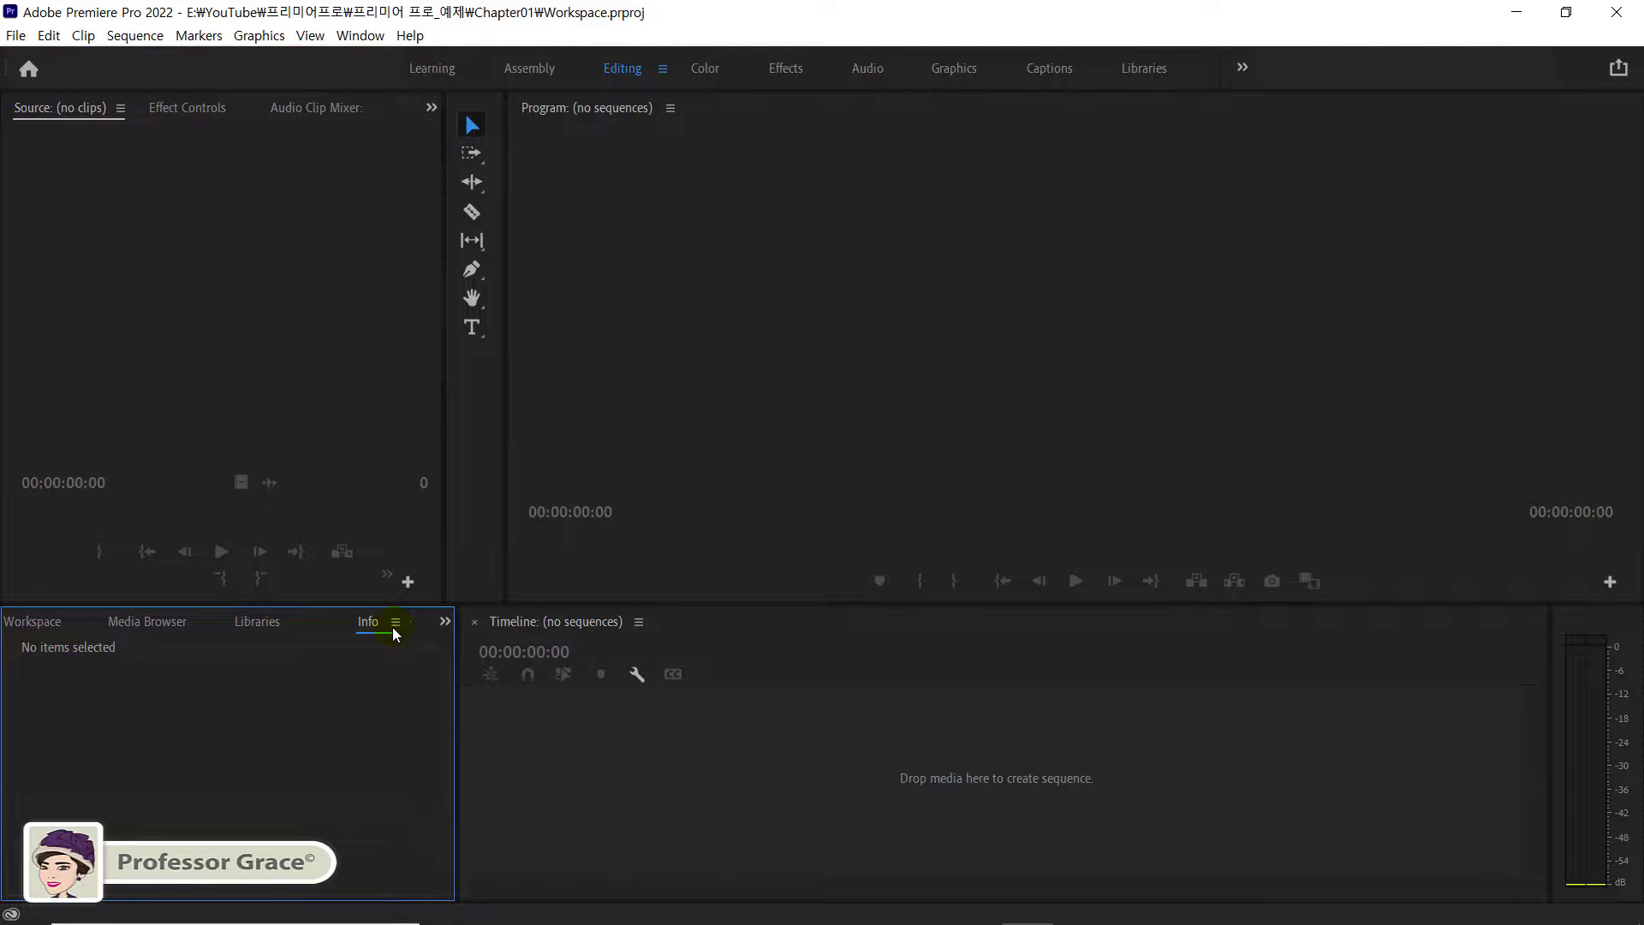
pyautogui.moveTo(394, 627)
pyautogui.mouseDown()
pyautogui.moveTo(332, 520)
pyautogui.moveTo(260, 311)
pyautogui.moveTo(236, 318)
pyautogui.mouseUp()
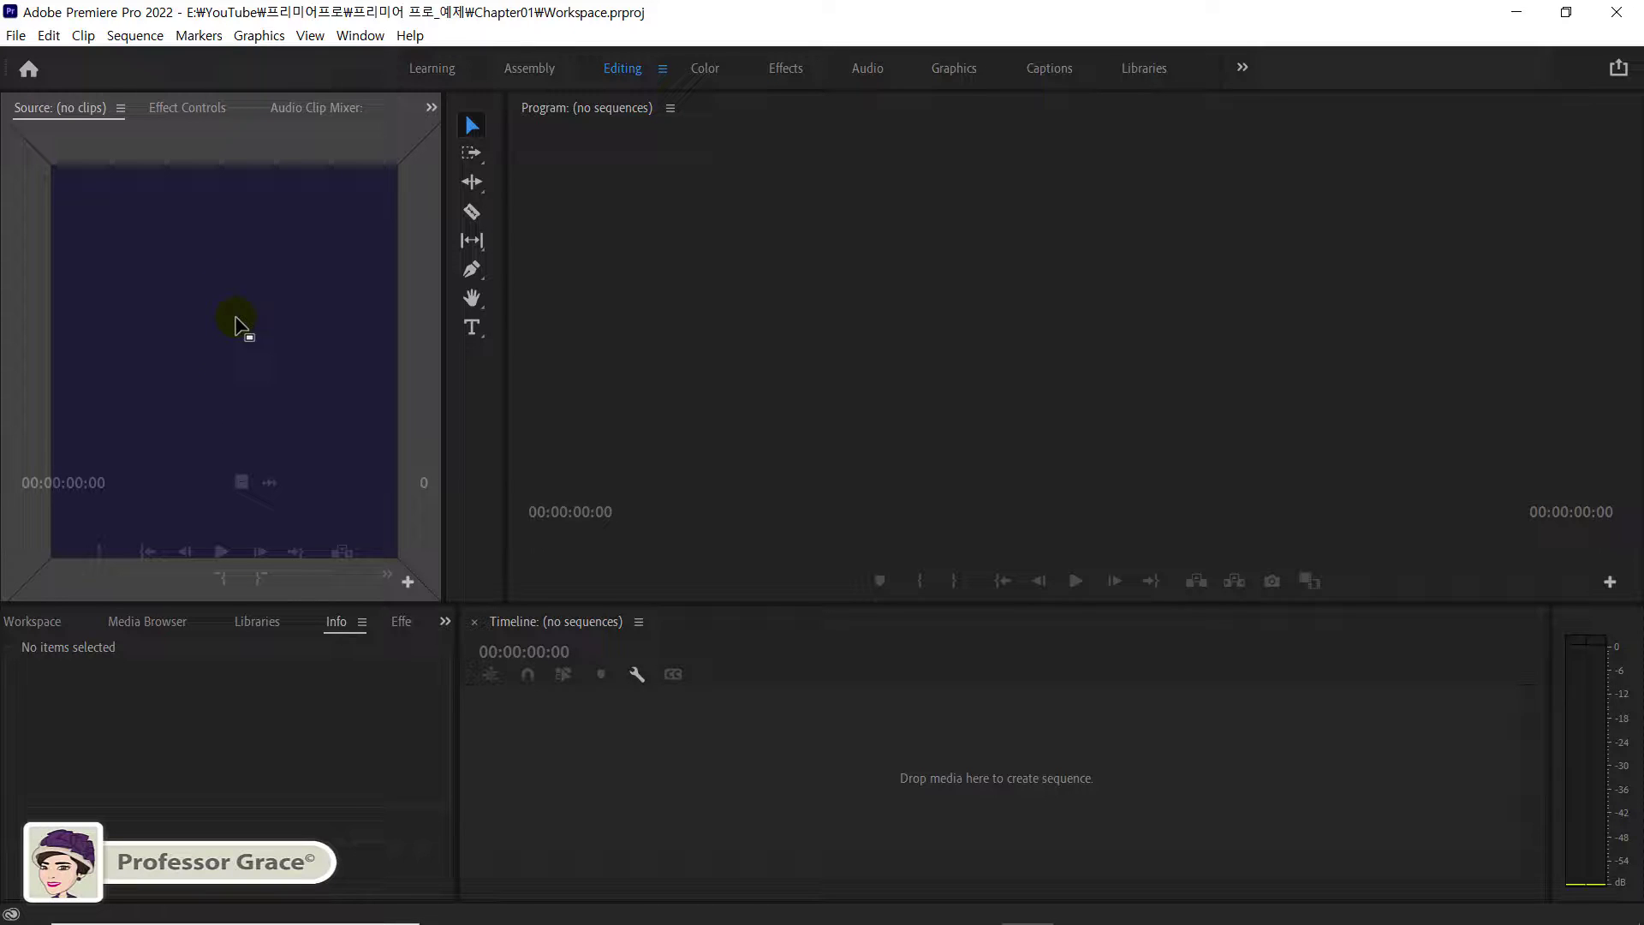
pyautogui.moveTo(235, 317); pyautogui.dragTo(237, 318)
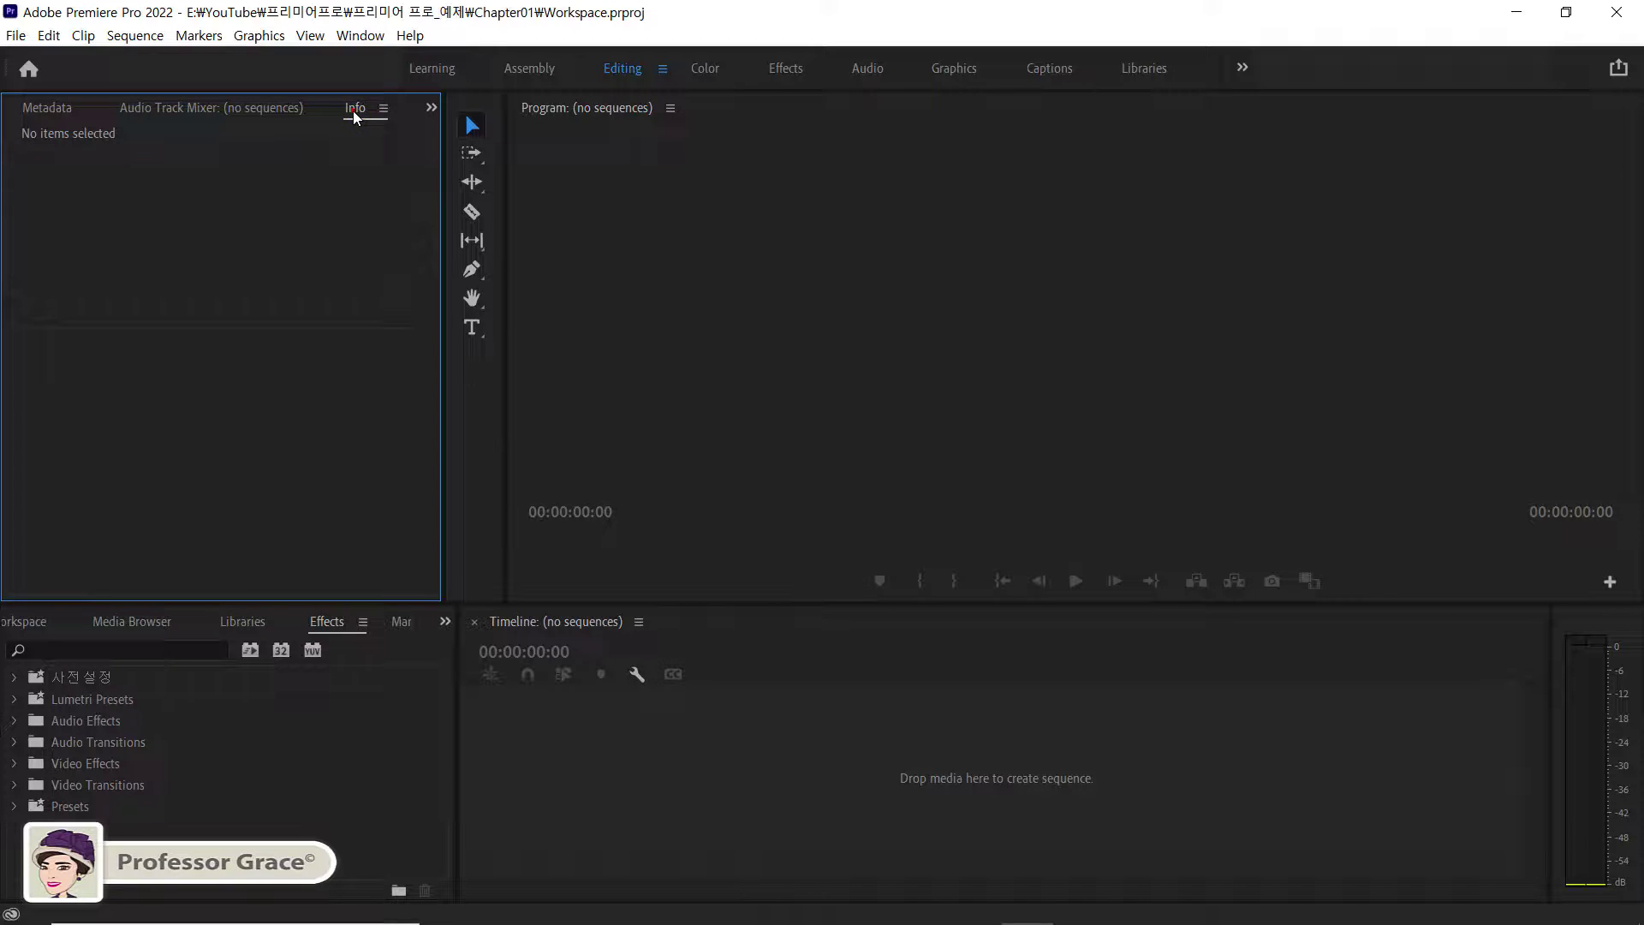
pyautogui.moveTo(355, 116)
pyautogui.mouseDown()
pyautogui.moveTo(40, 129)
pyautogui.moveTo(185, 128)
pyautogui.mouseUp()
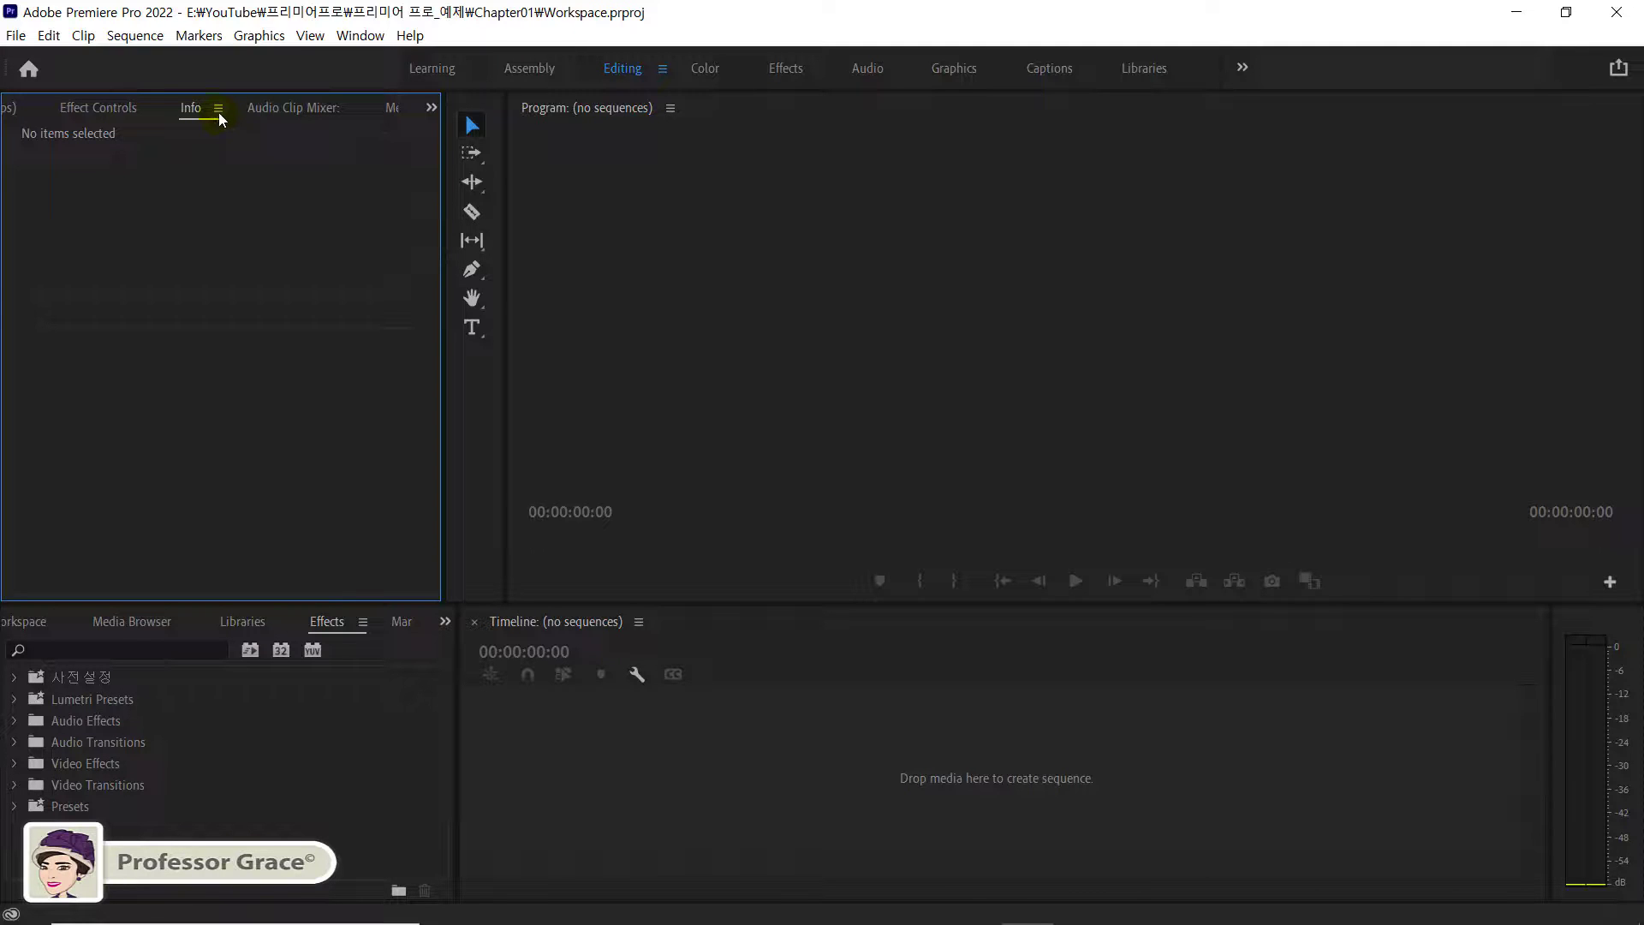
# - Close the Info panel, widen the lower-left Effects group, and show its Markers panel
pyautogui.click(220, 111)
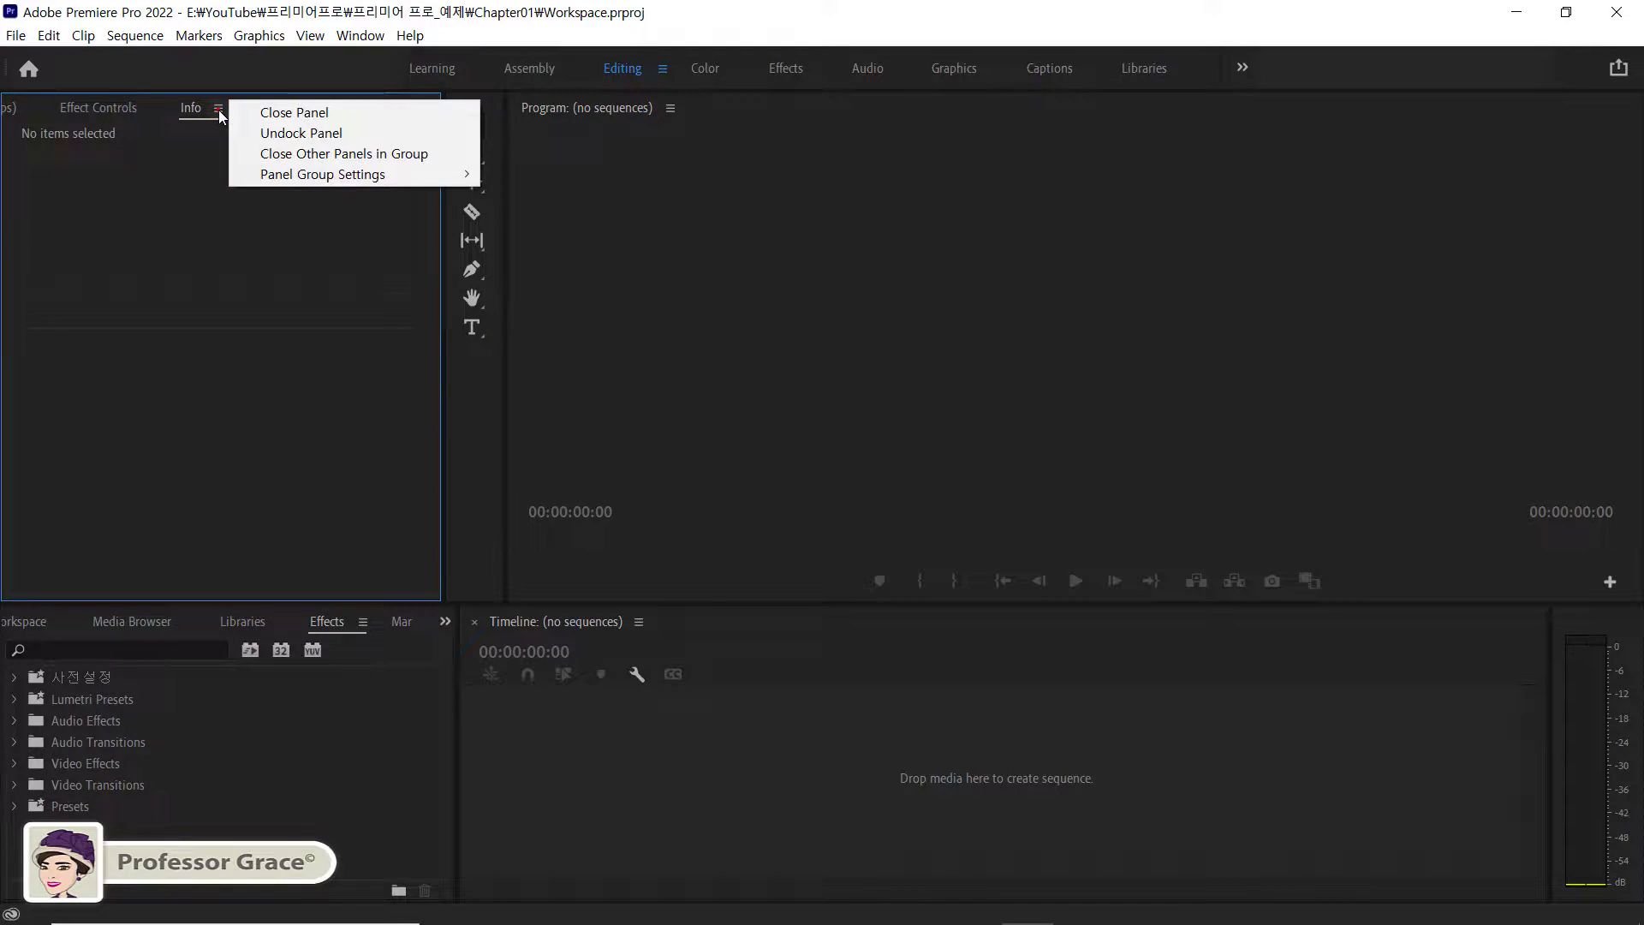
pyautogui.click(270, 114)
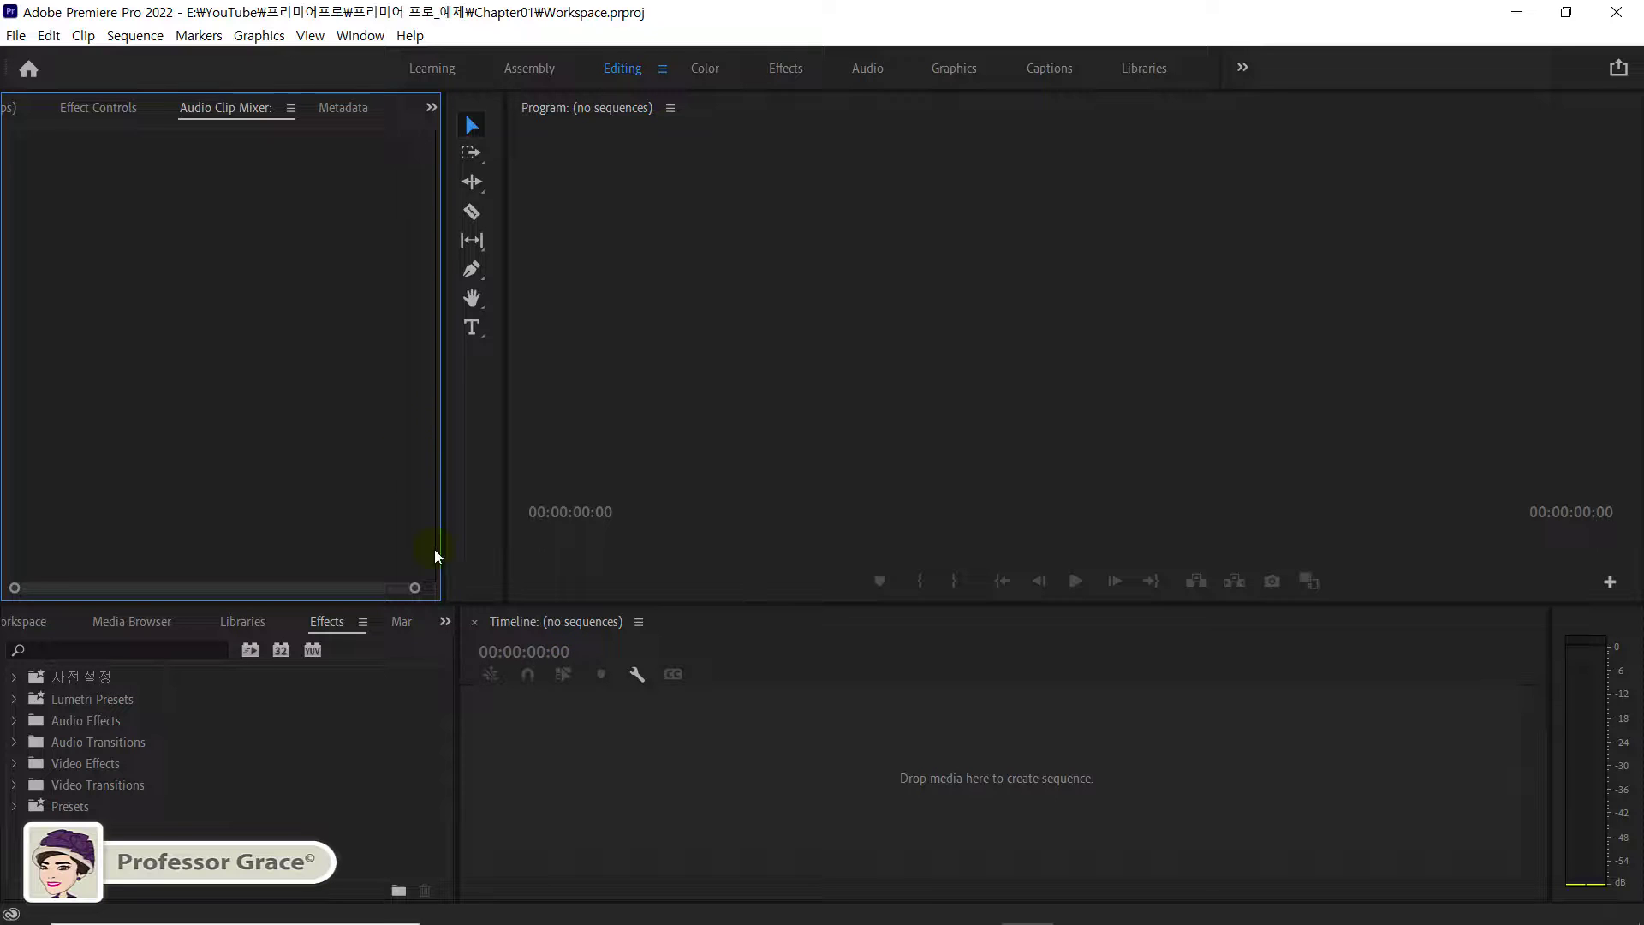
pyautogui.moveTo(455, 654); pyautogui.dragTo(580, 669)
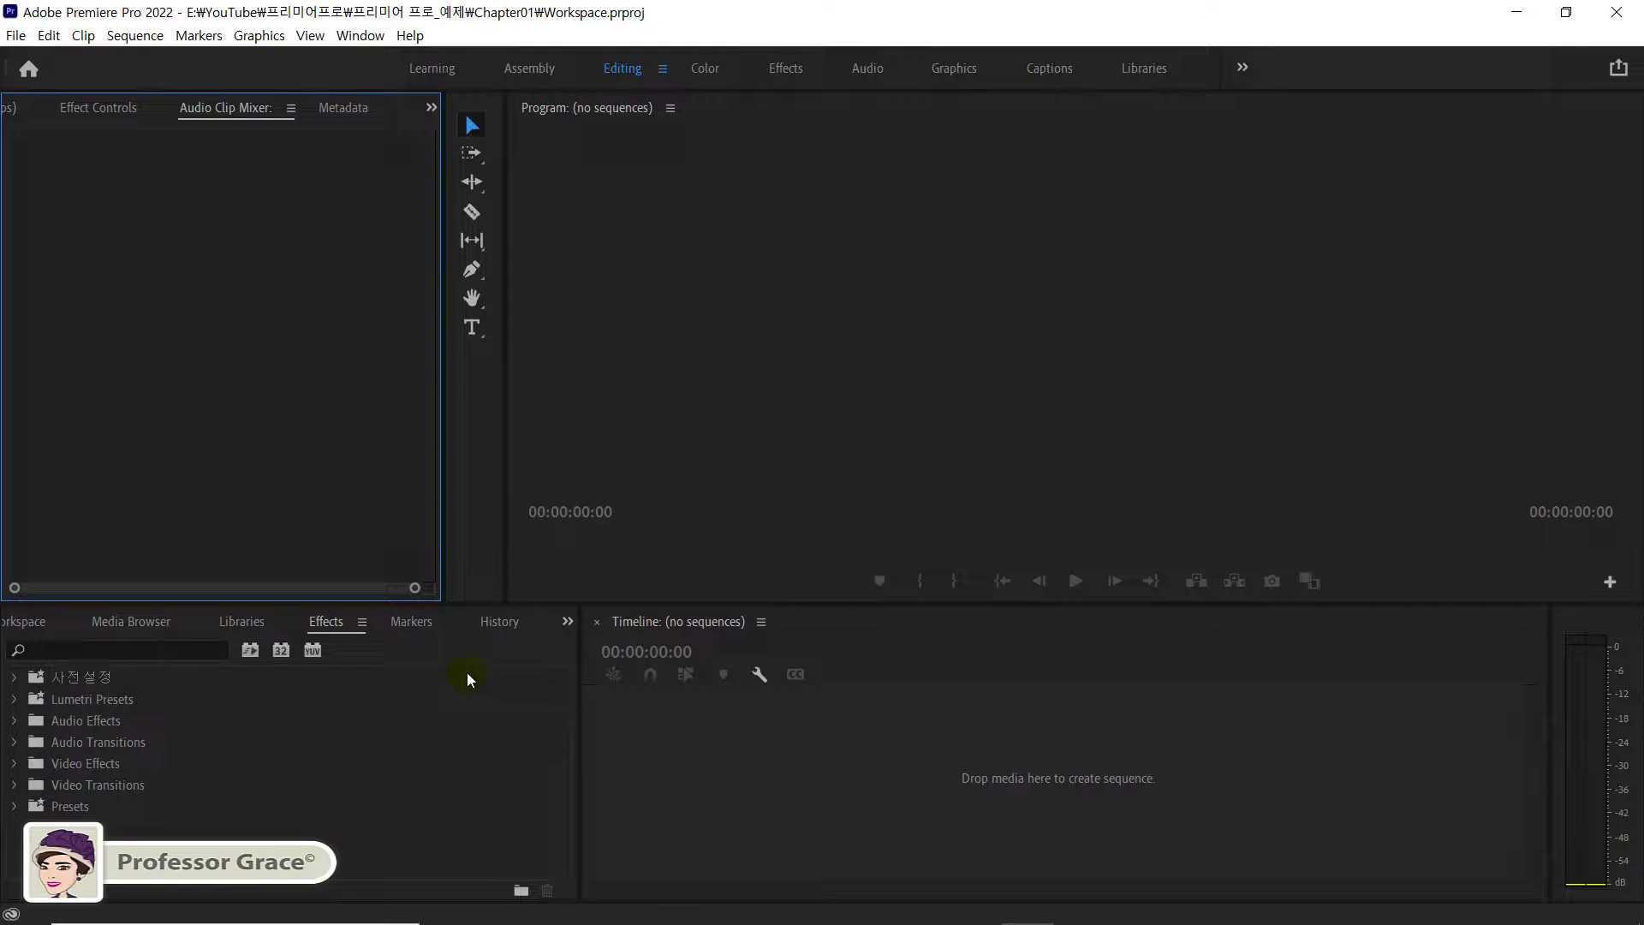
pyautogui.click(413, 622)
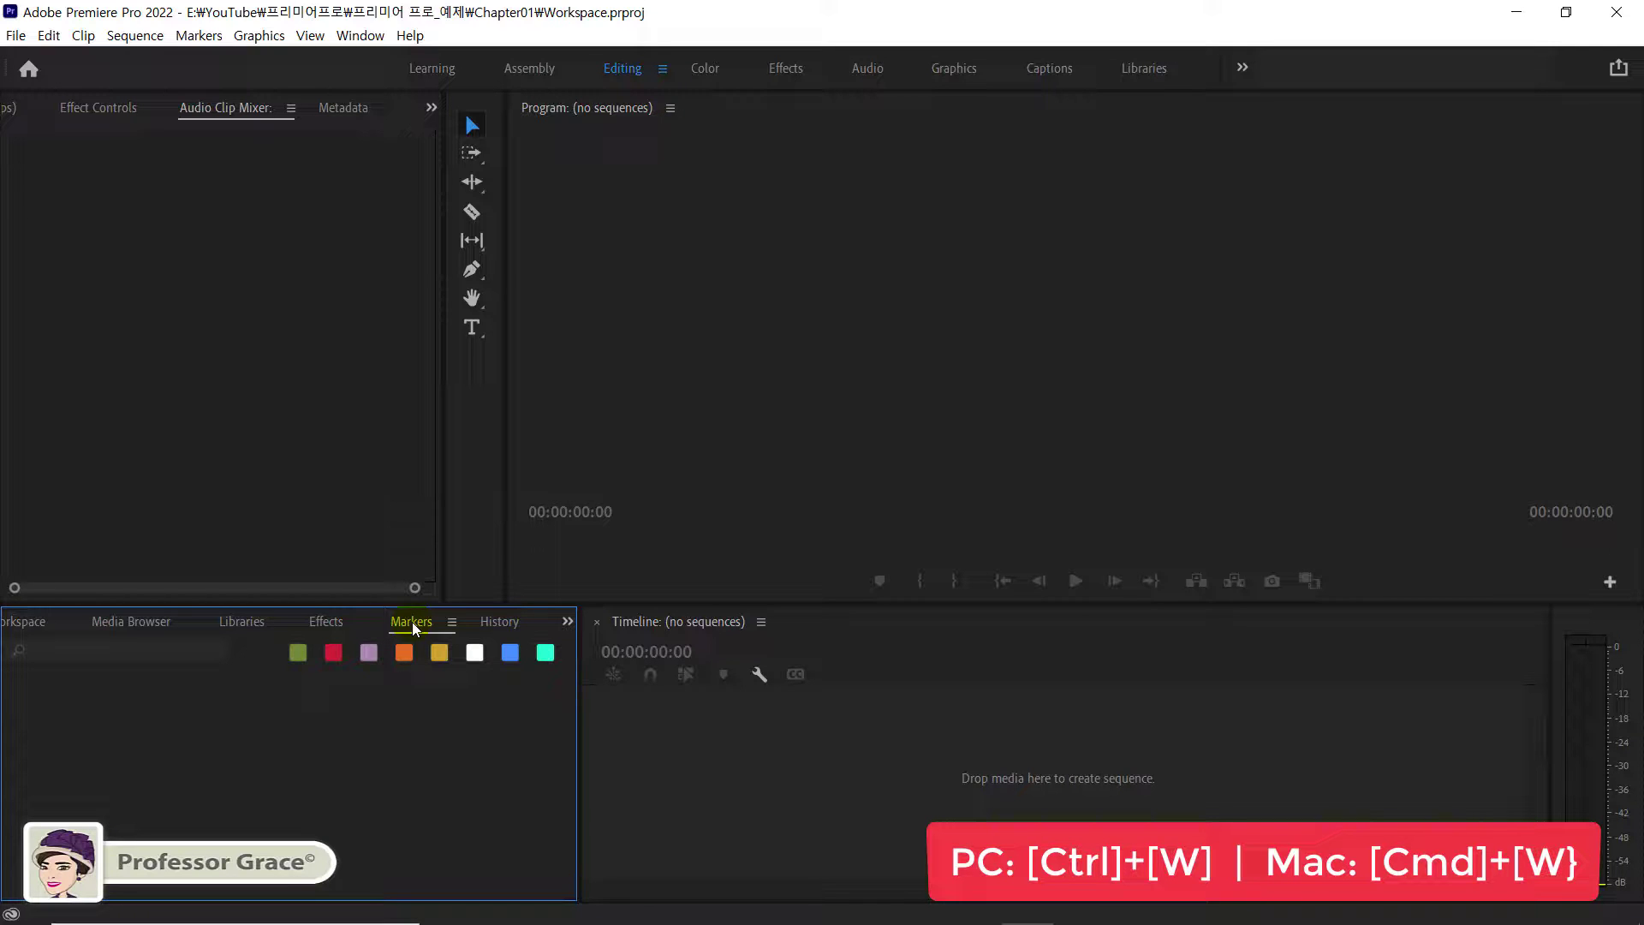
# - Close the Markers, History and Libraries panels one after another with Ctrl+W
pyautogui.hotkey('ctrl', 'w')
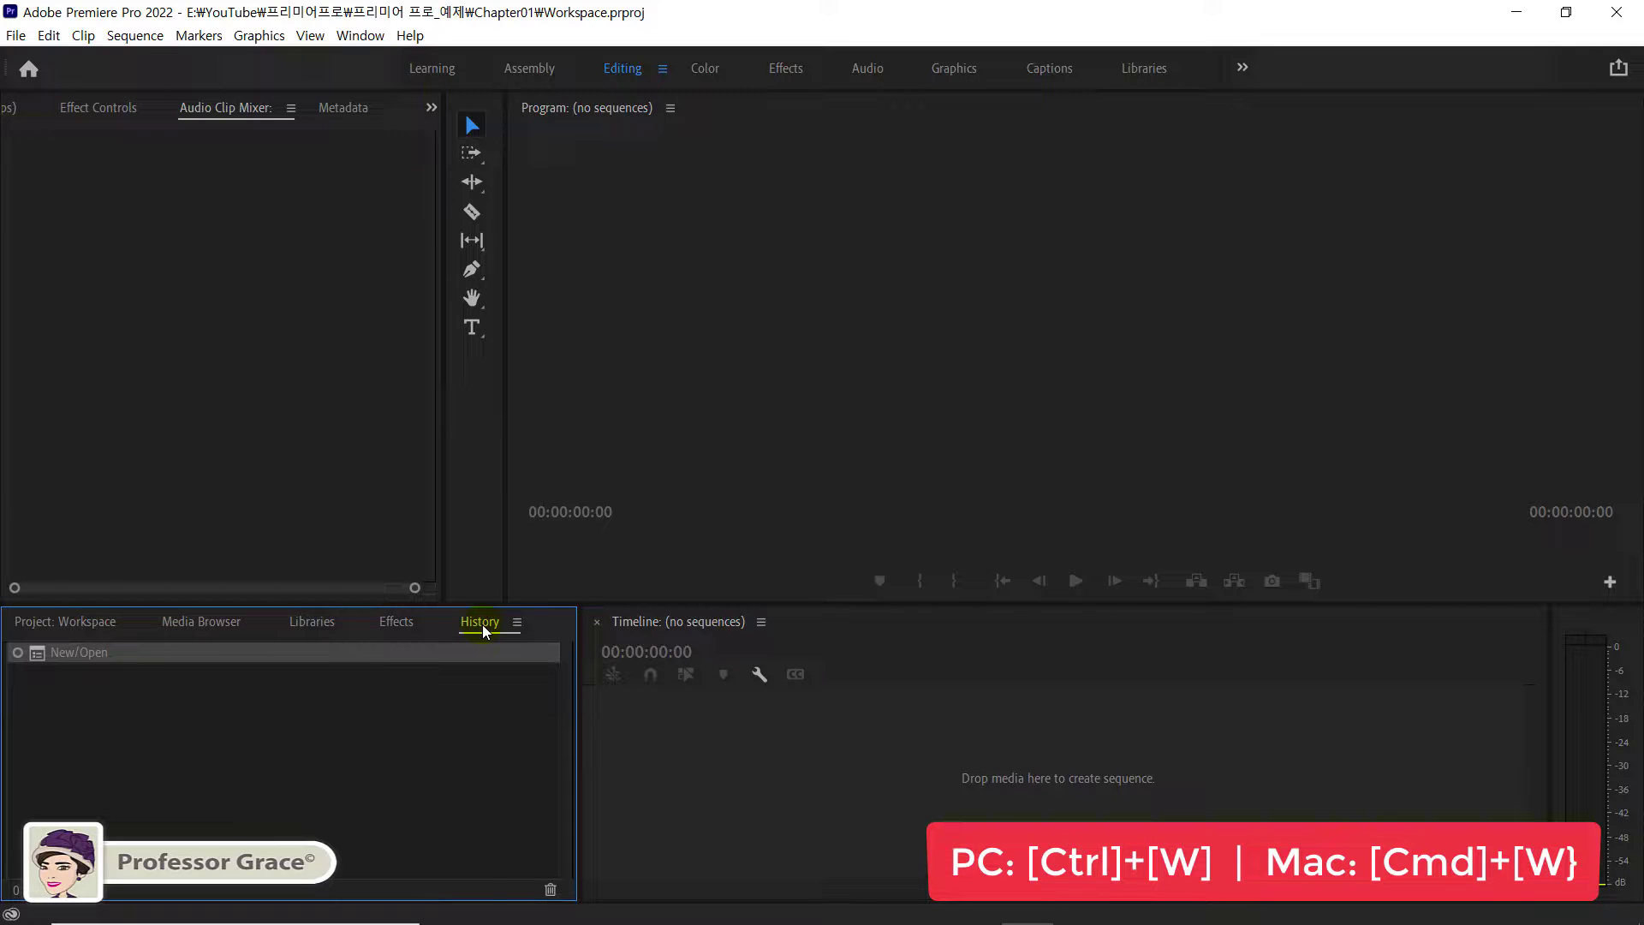
pyautogui.hotkey('ctrl', 'w')
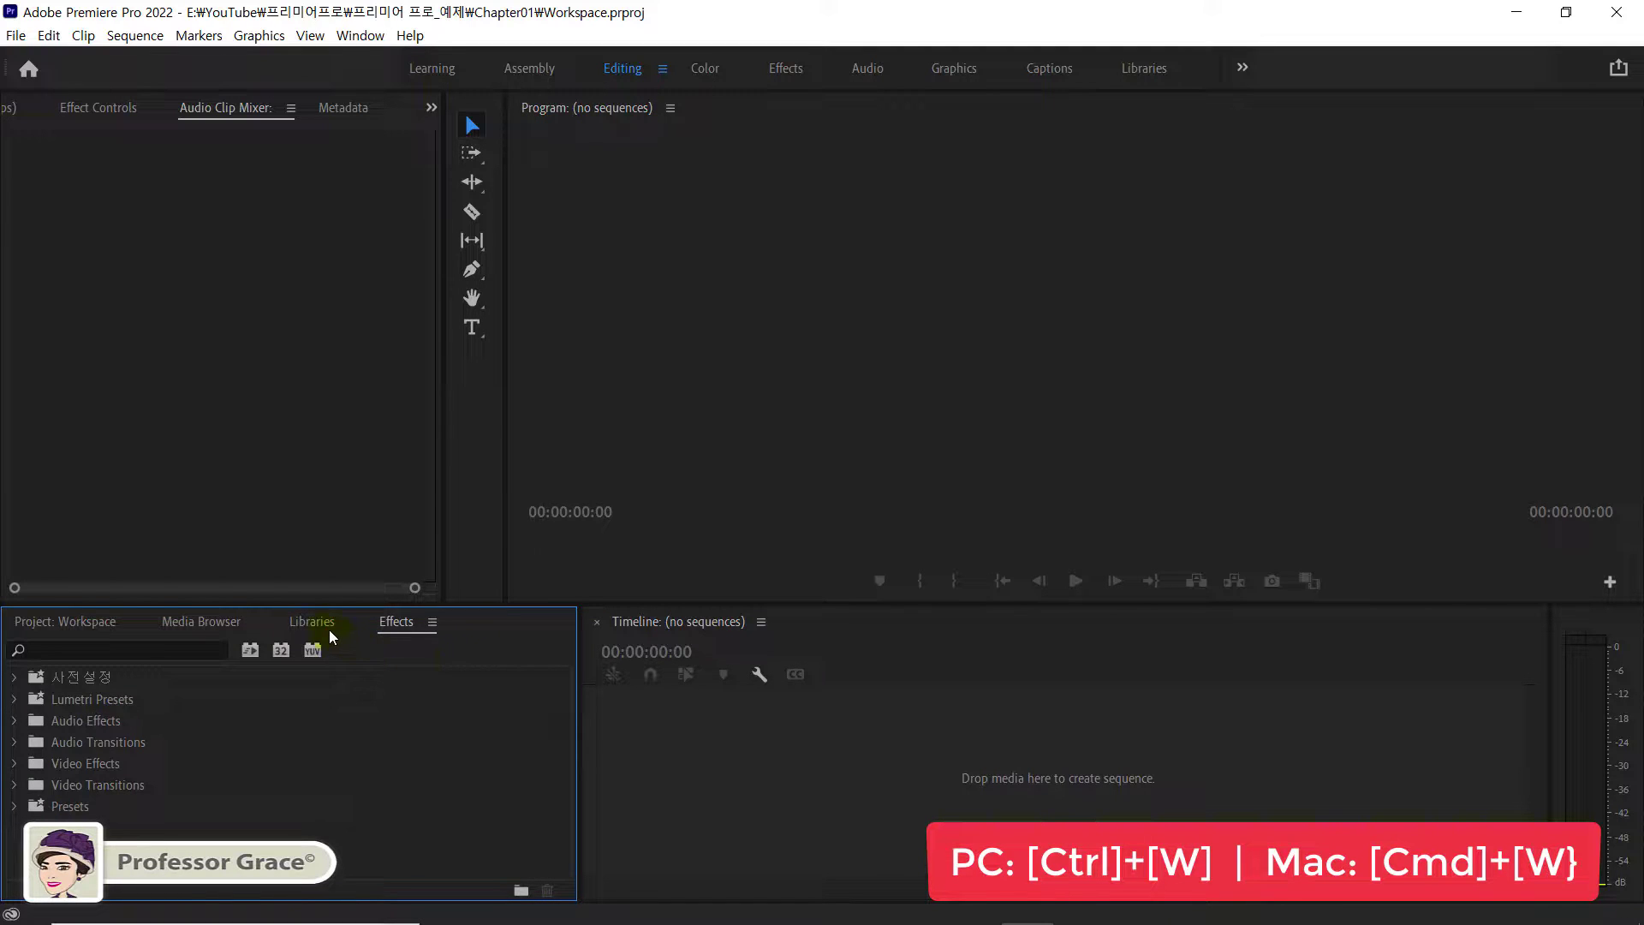
pyautogui.click(328, 630)
pyautogui.hotkey('ctrl', 'w')
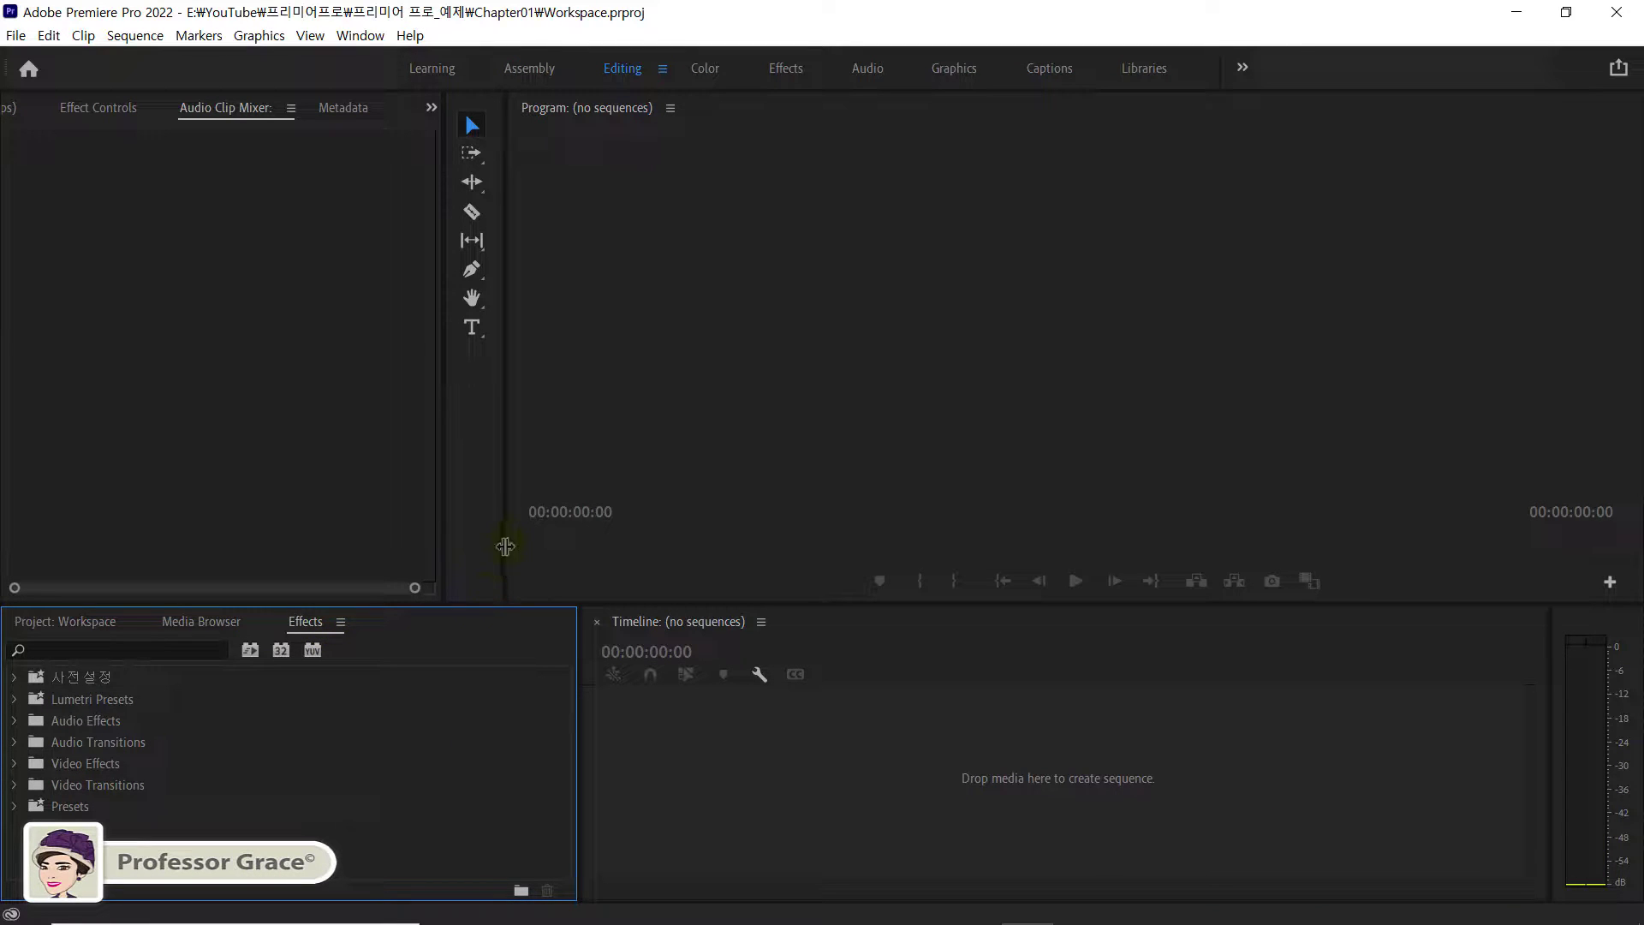
# - Resize the Tools column so the upper-left group widens to reveal the Audio Track Mixer tab
pyautogui.moveTo(505, 546); pyautogui.dragTo(574, 552)
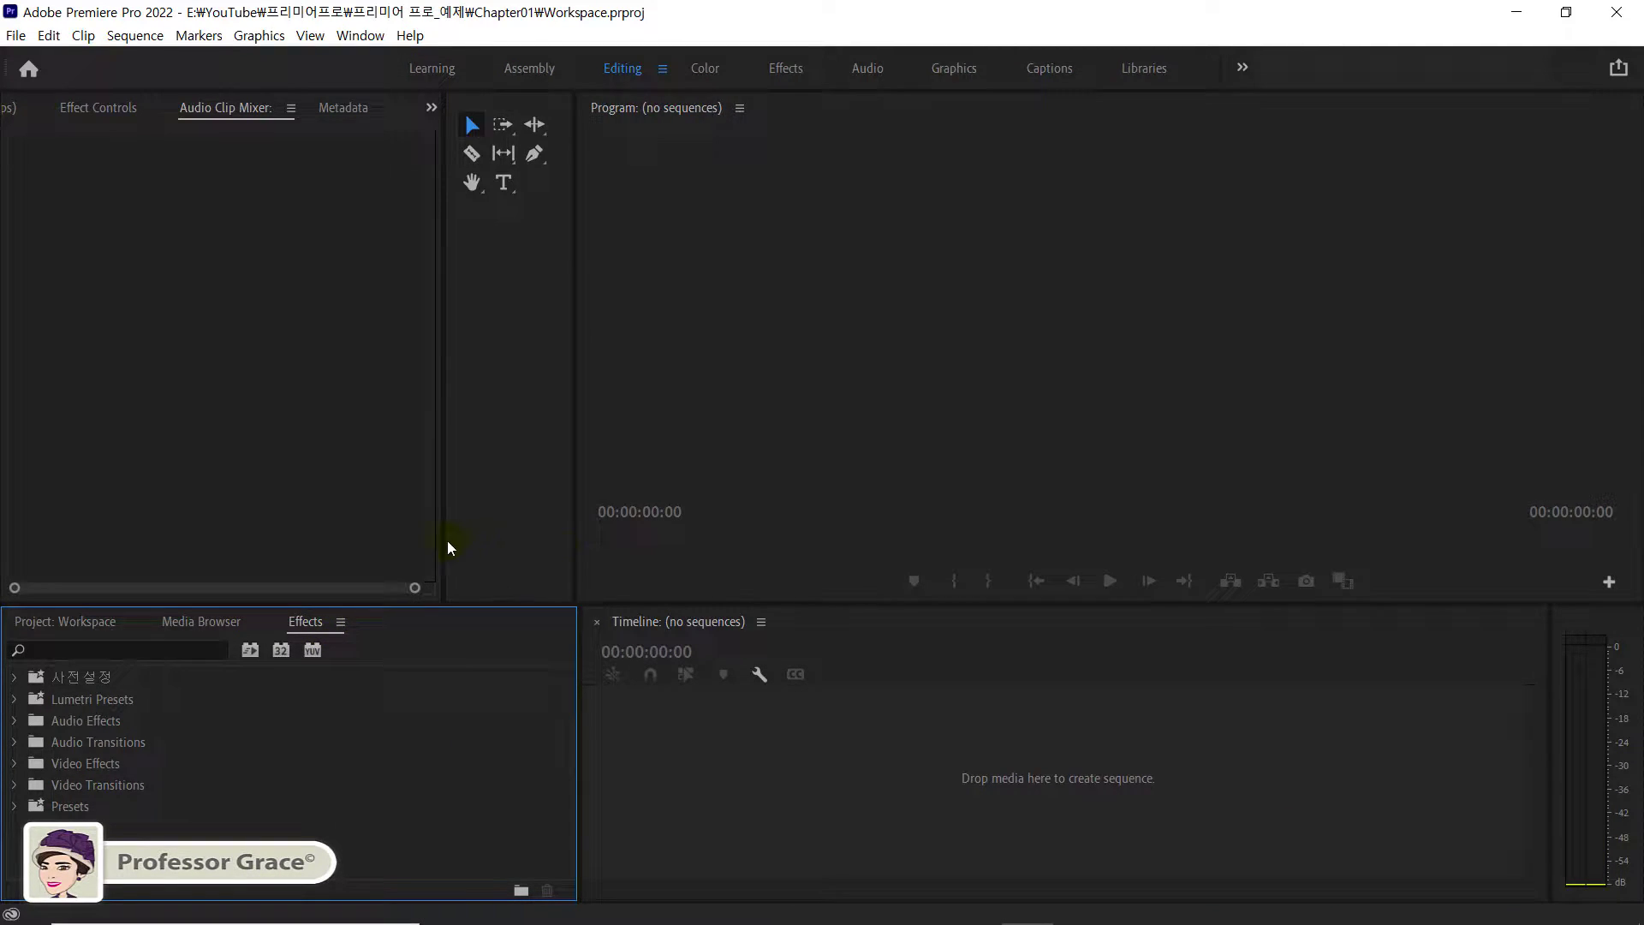
pyautogui.moveTo(449, 548); pyautogui.dragTo(539, 547)
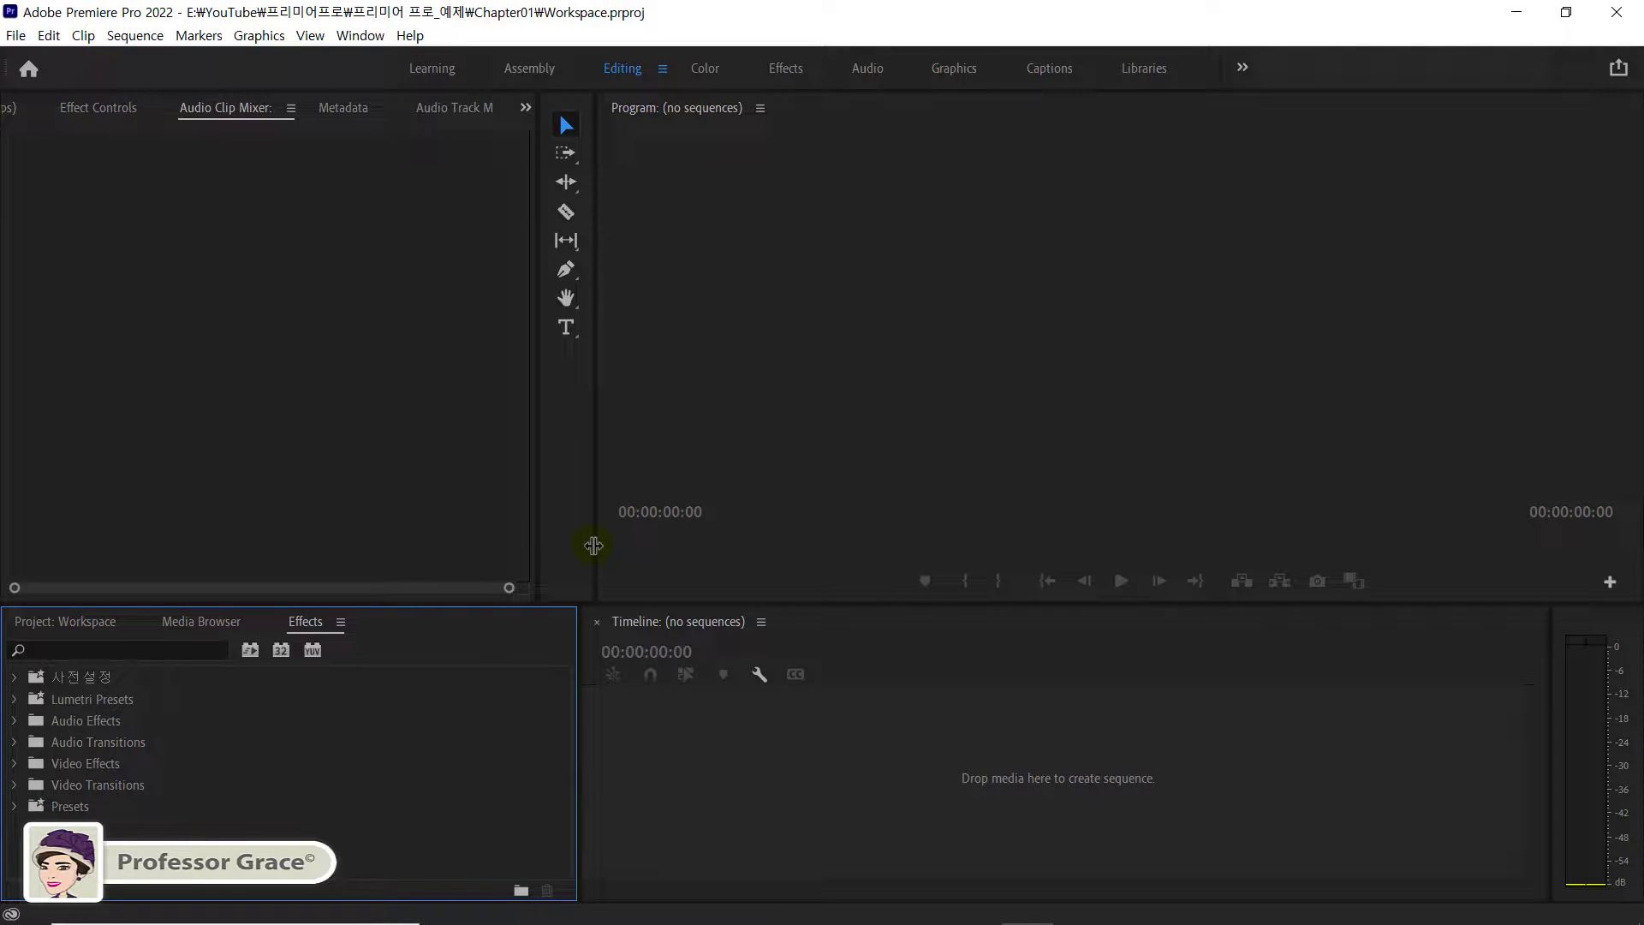
pyautogui.moveTo(588, 548); pyautogui.dragTo(550, 550)
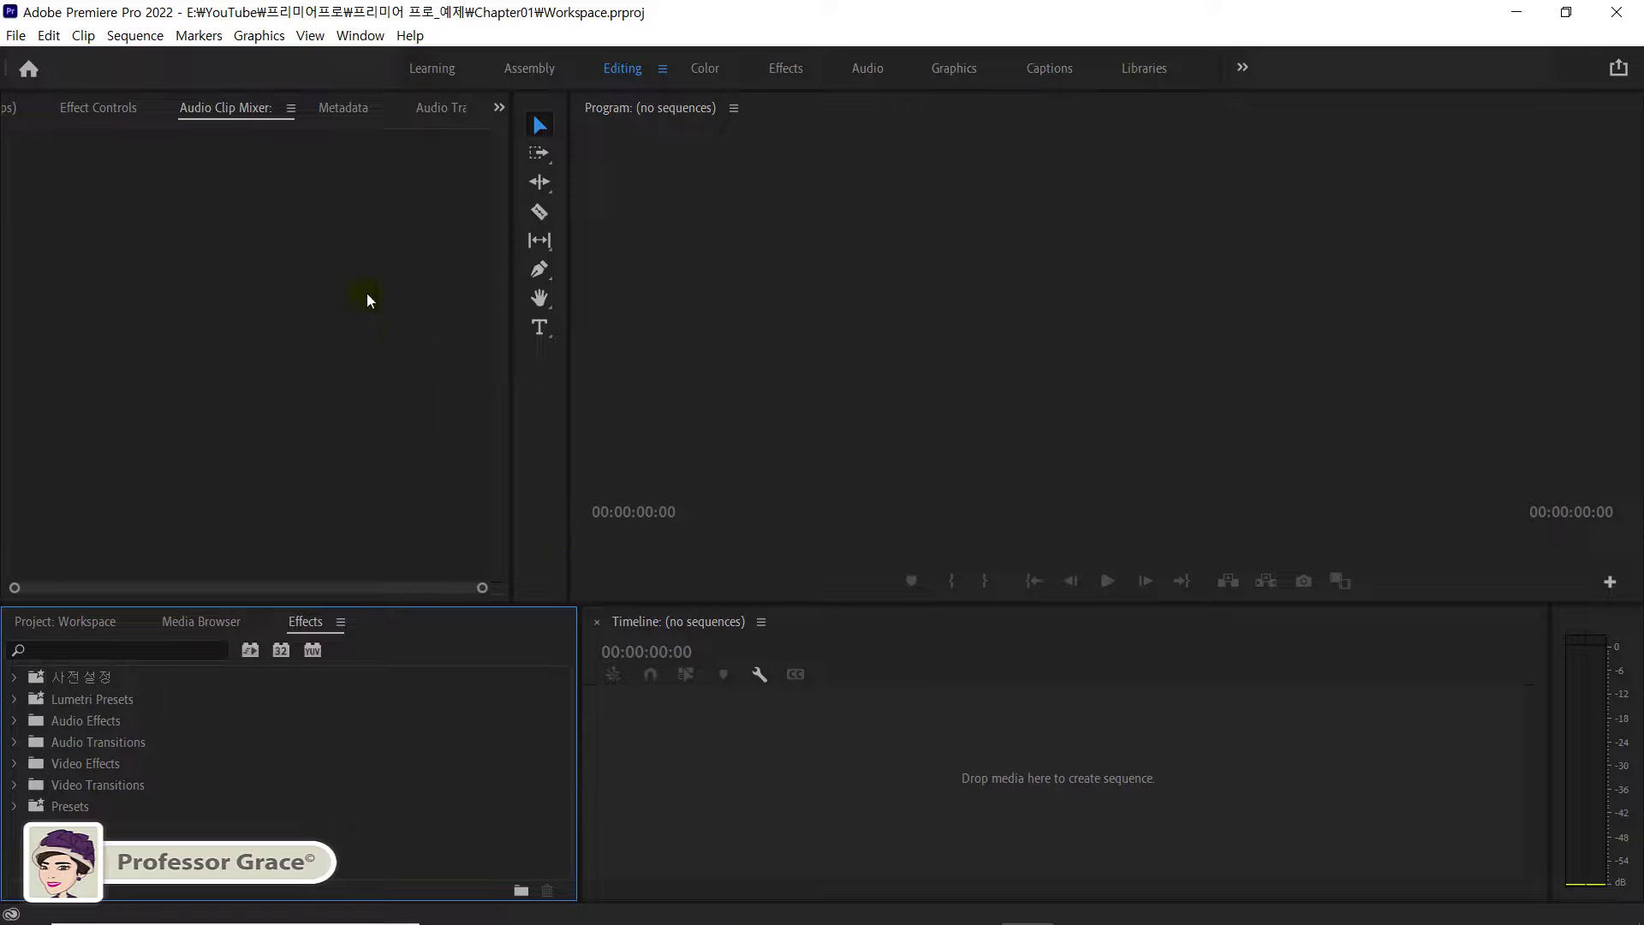
pyautogui.click(360, 35)
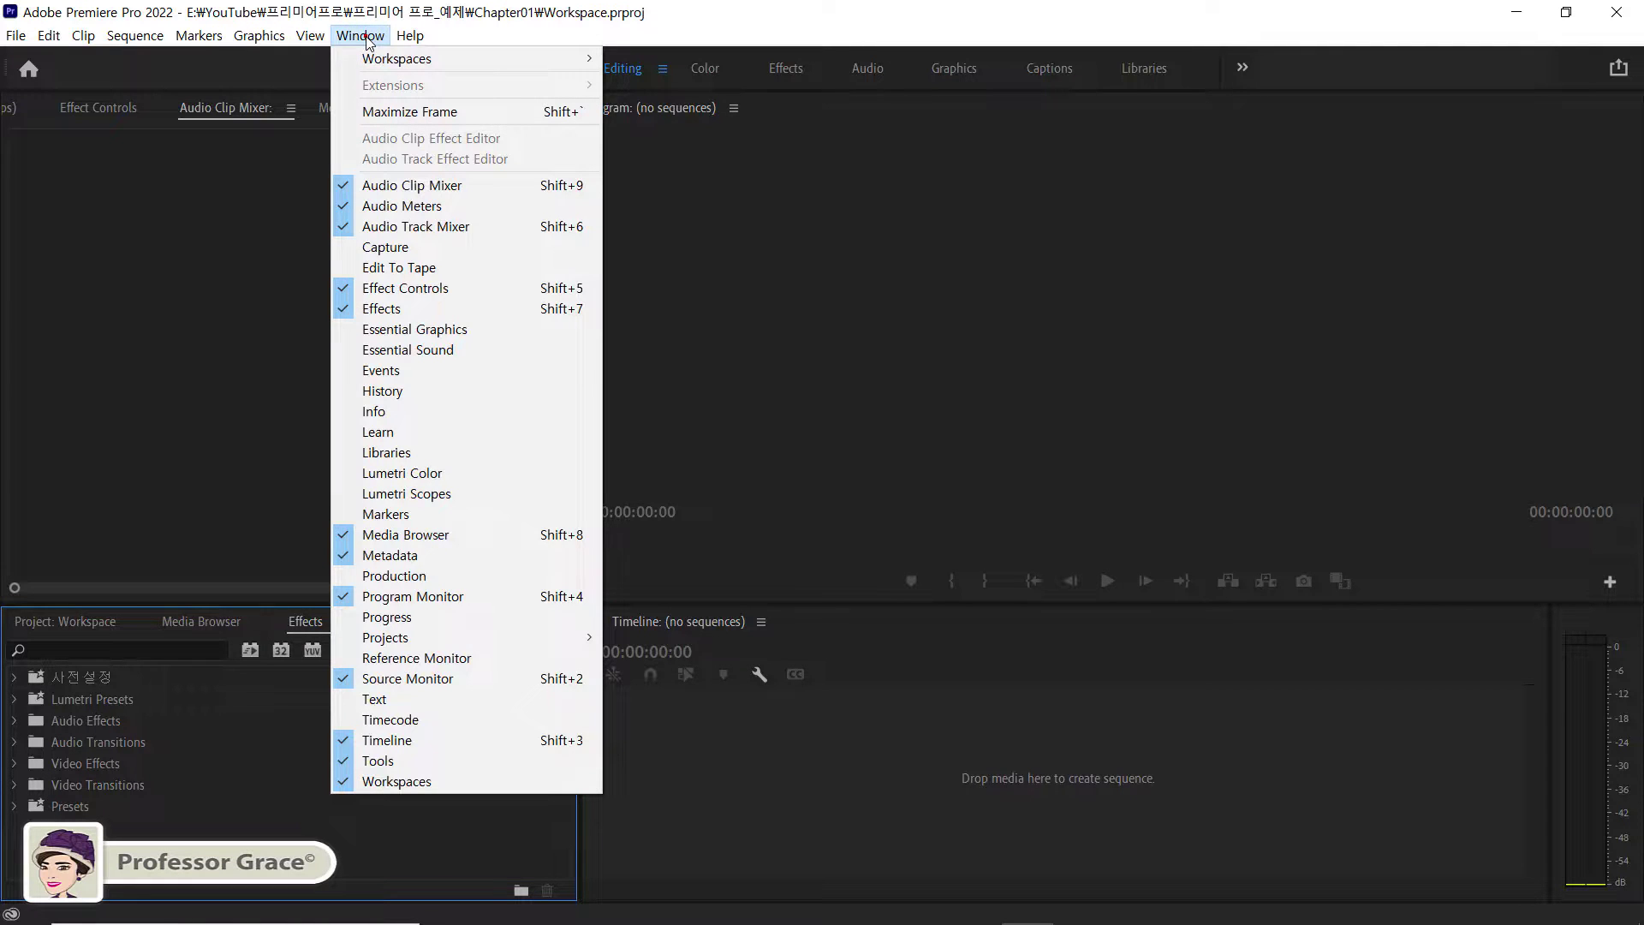
pyautogui.moveTo(370, 64)
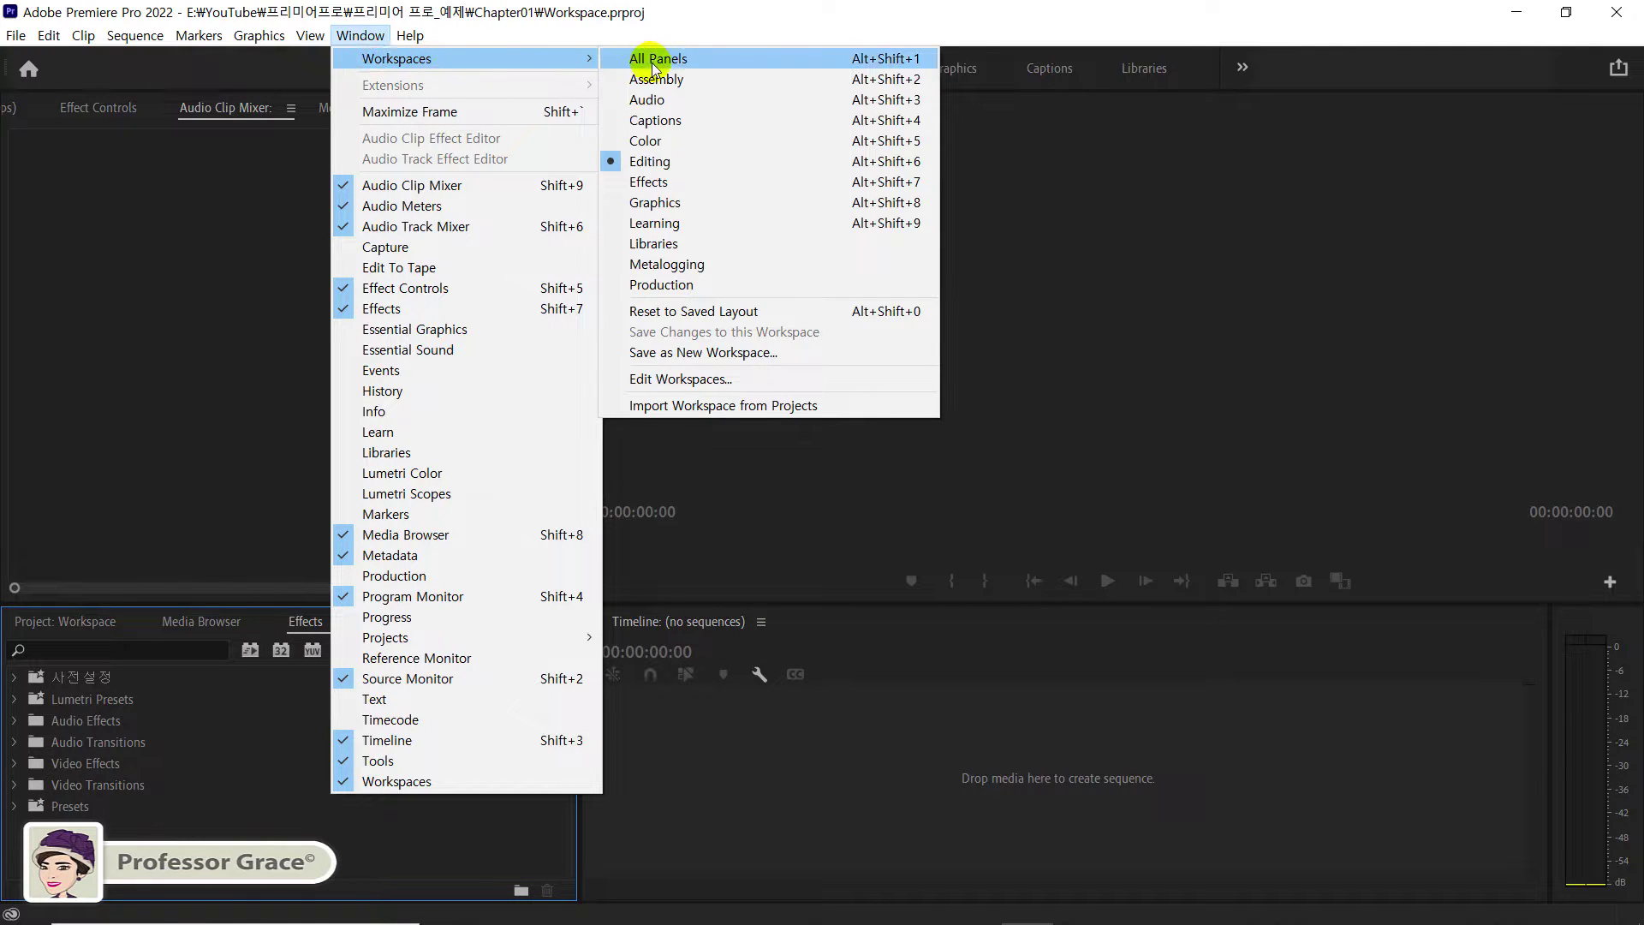
pyautogui.click(724, 752)
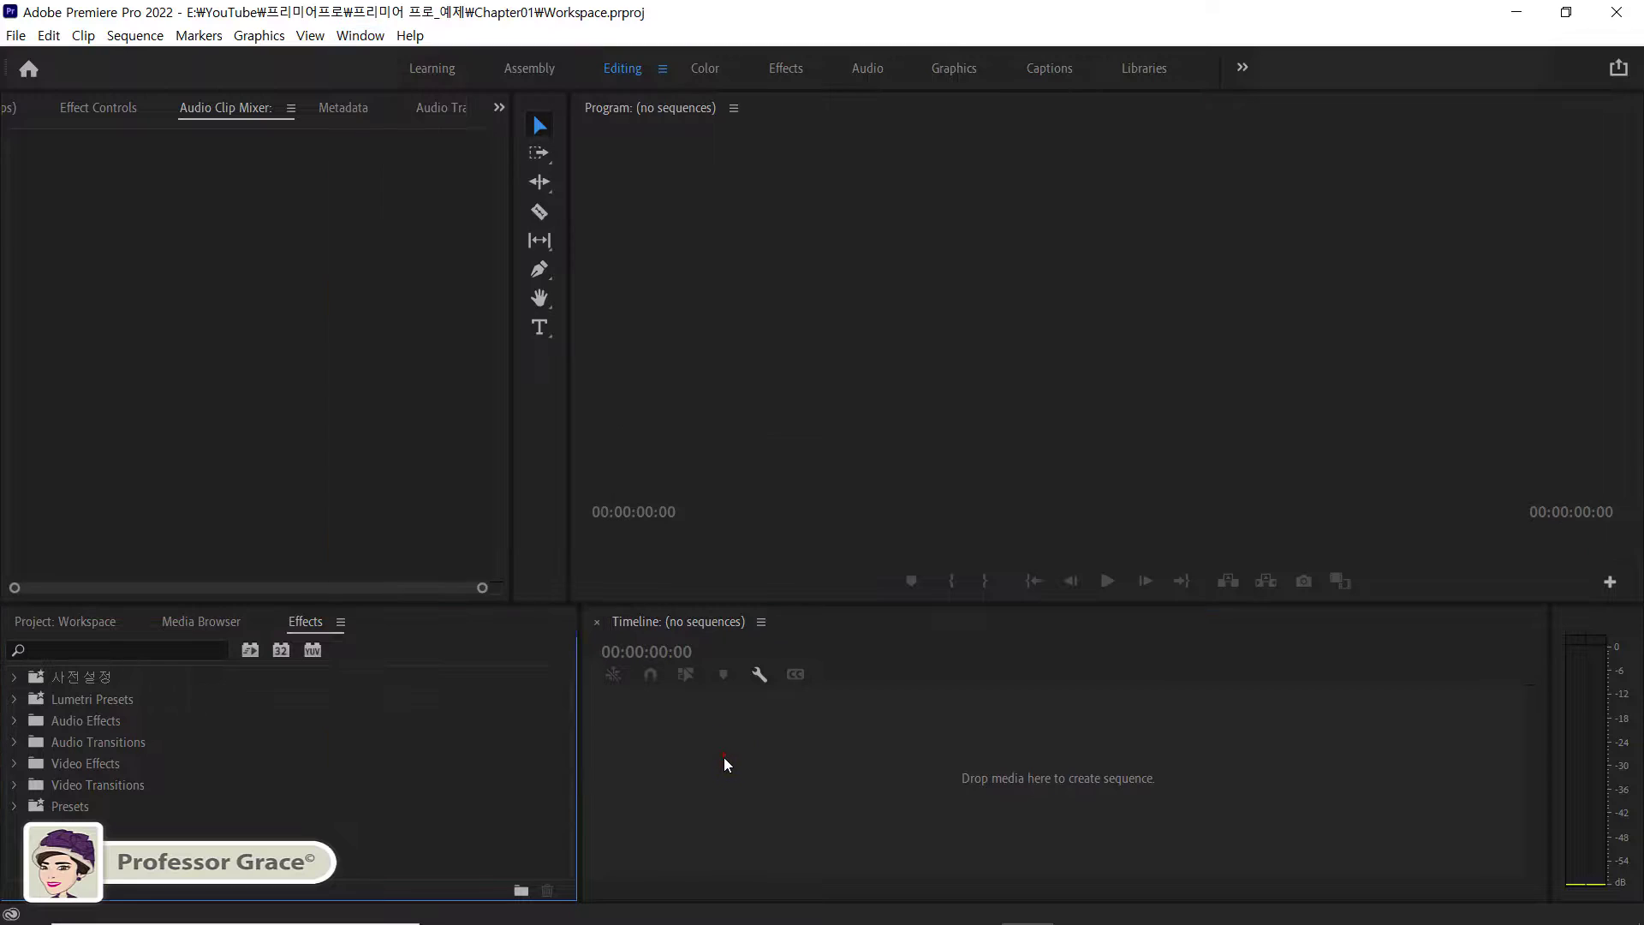
pyautogui.click(664, 72)
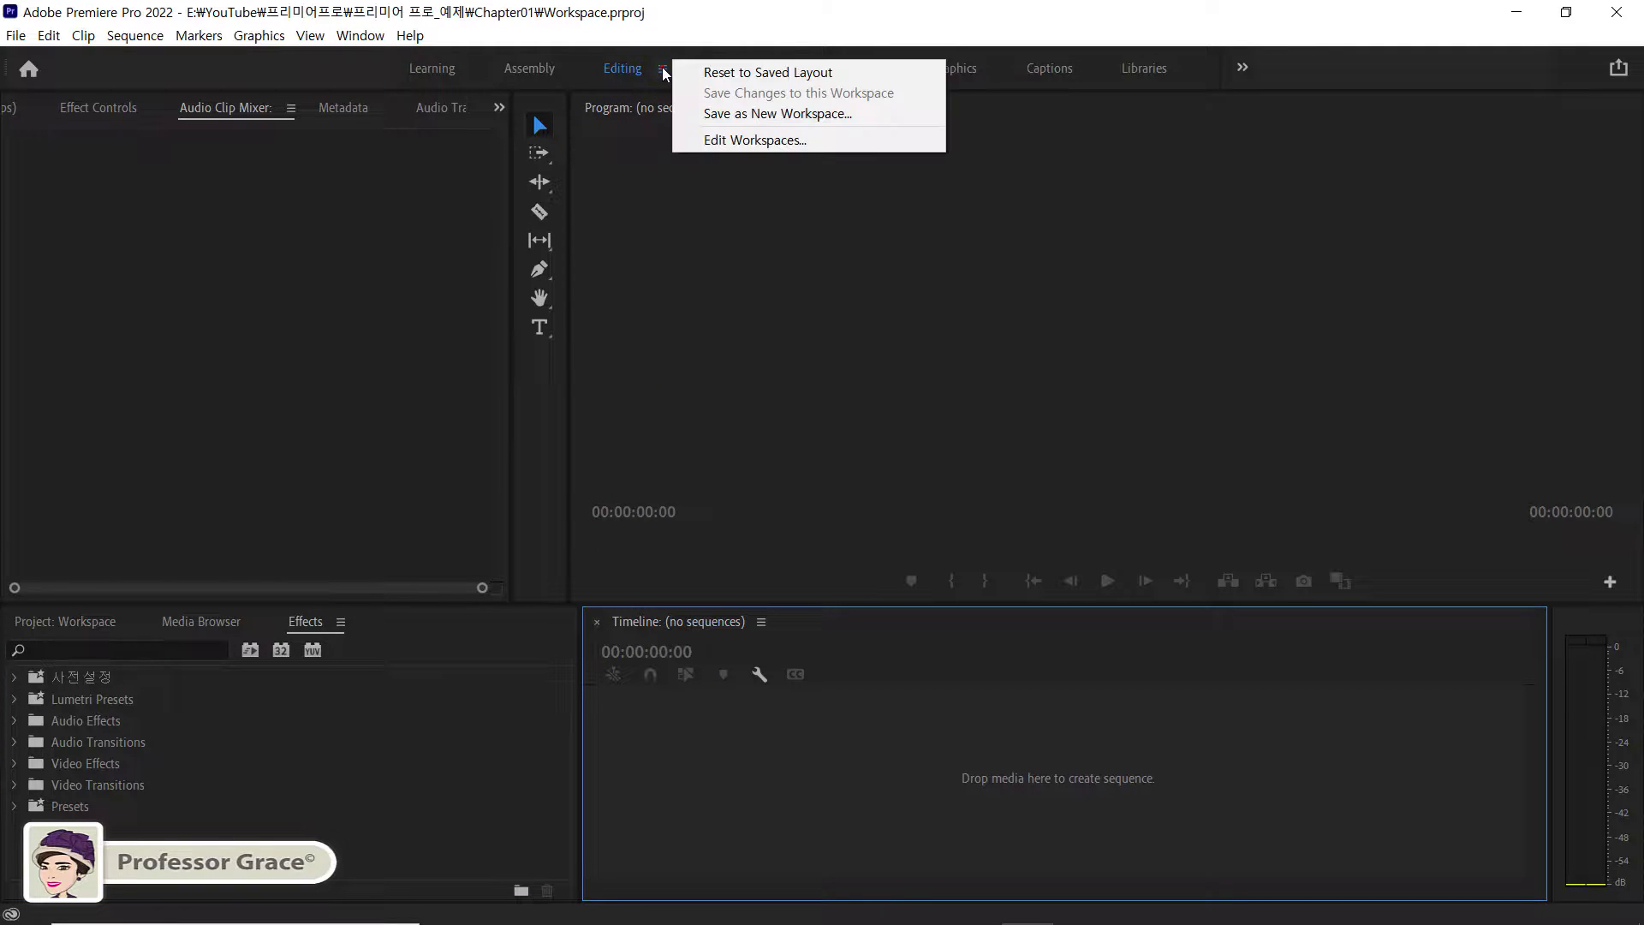
# - Use Save as New Workspace, replacing 'Untitled' so the workspace is named 'My Workspace'
pyautogui.click(757, 113)
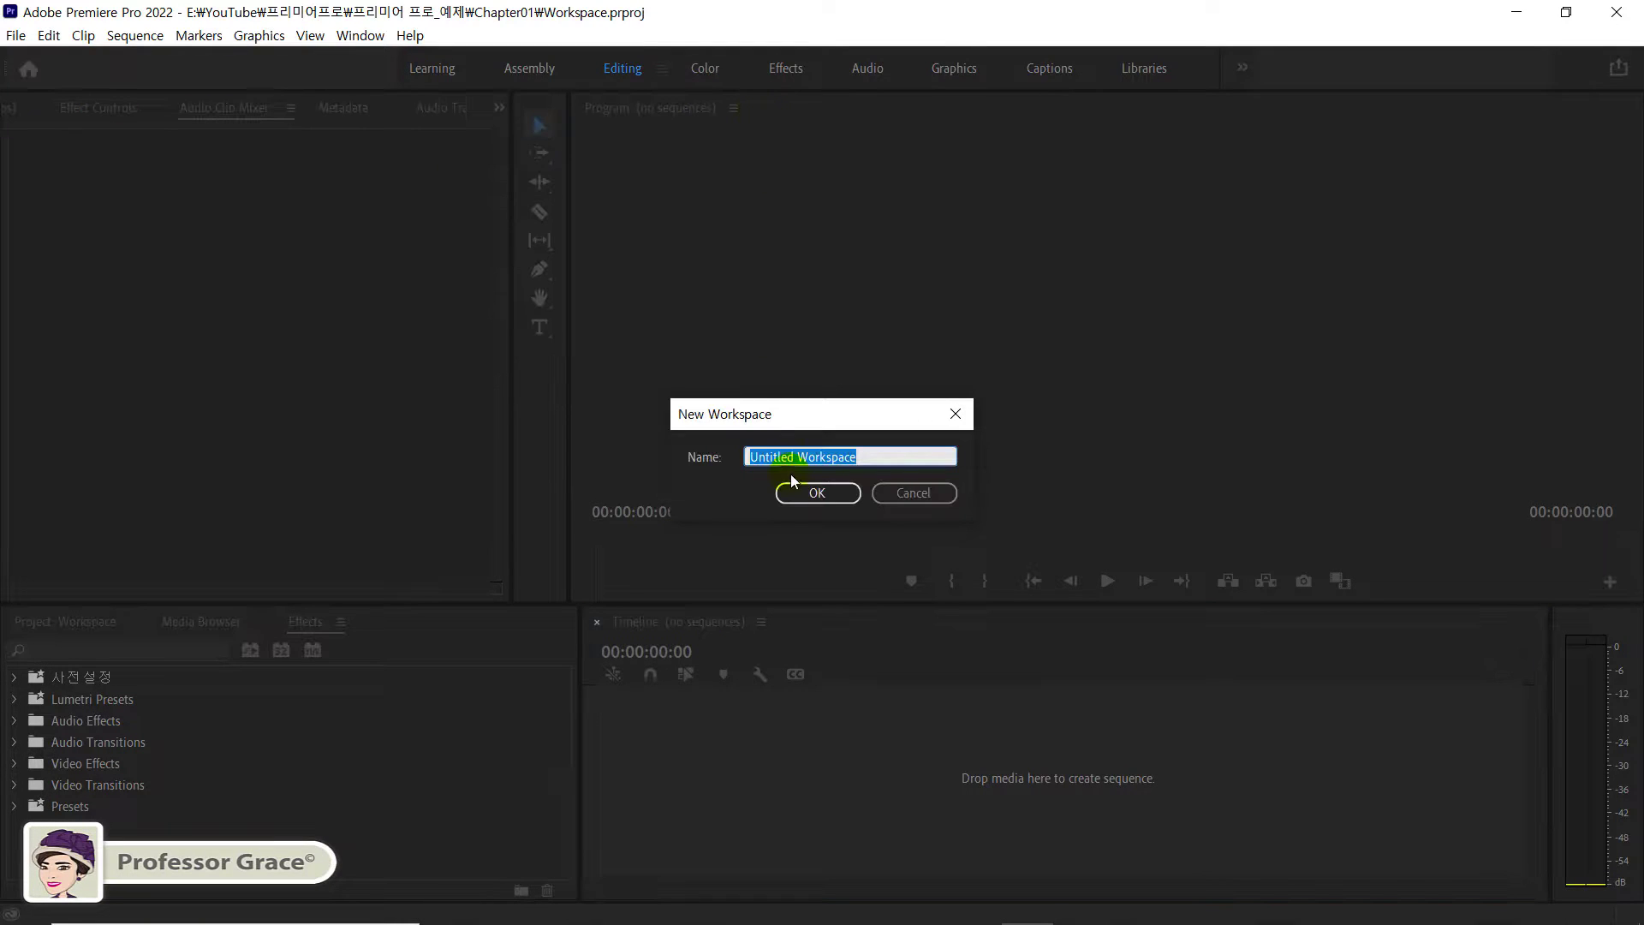
pyautogui.moveTo(809, 414); pyautogui.dragTo(904, 273)
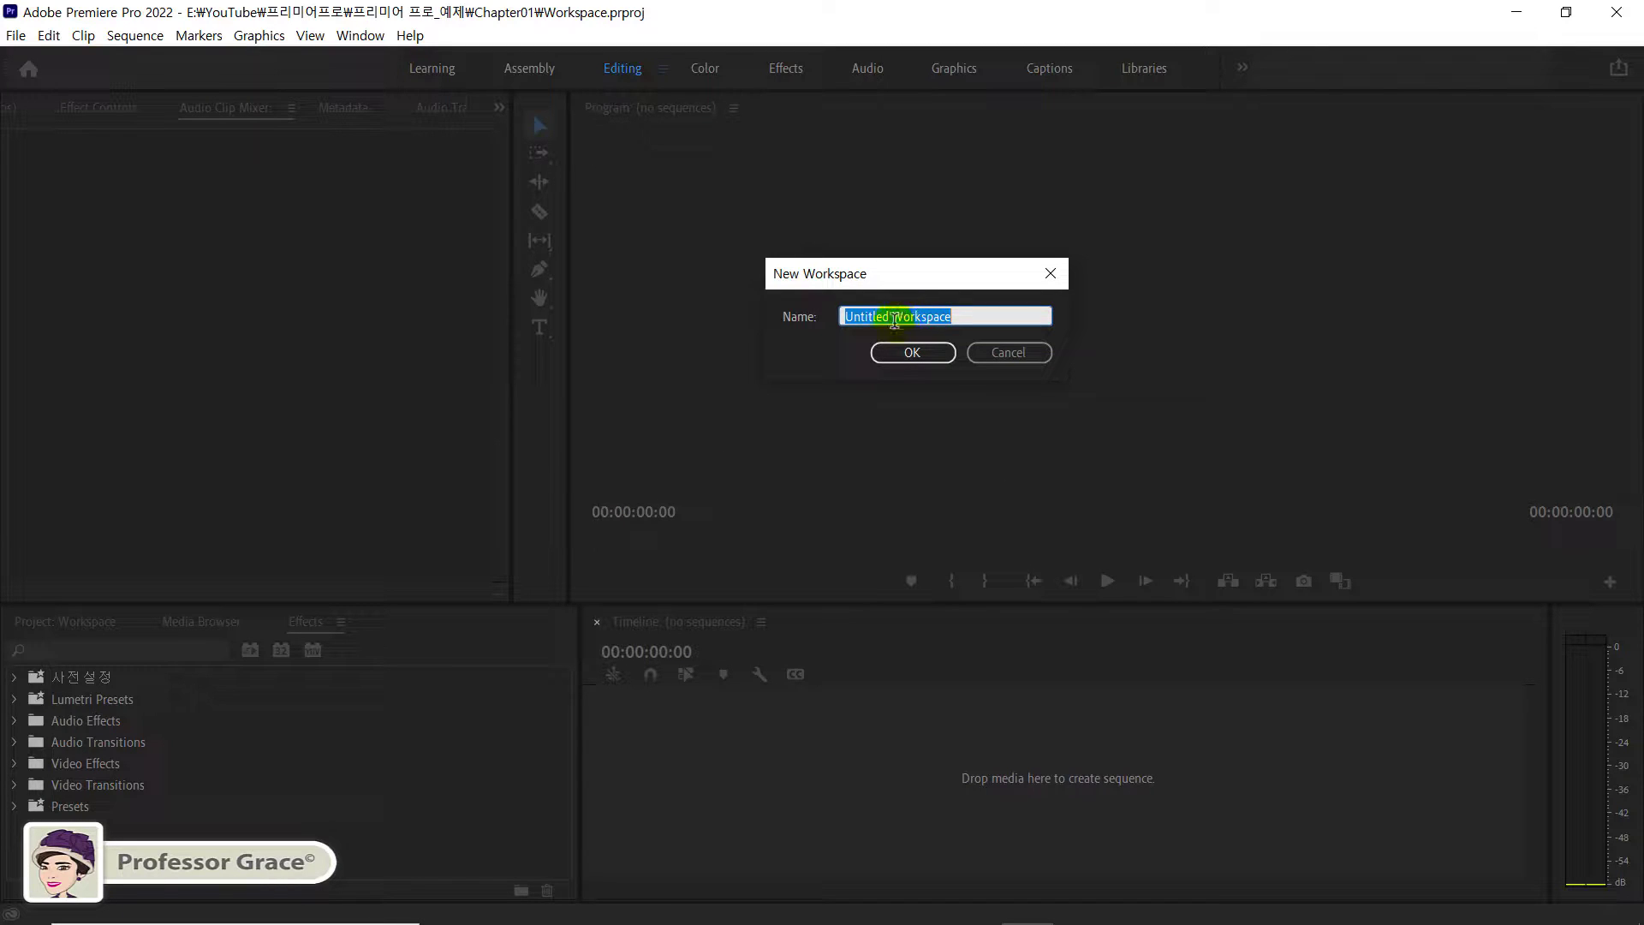
pyautogui.doubleClick(890, 317)
pyautogui.write('M')
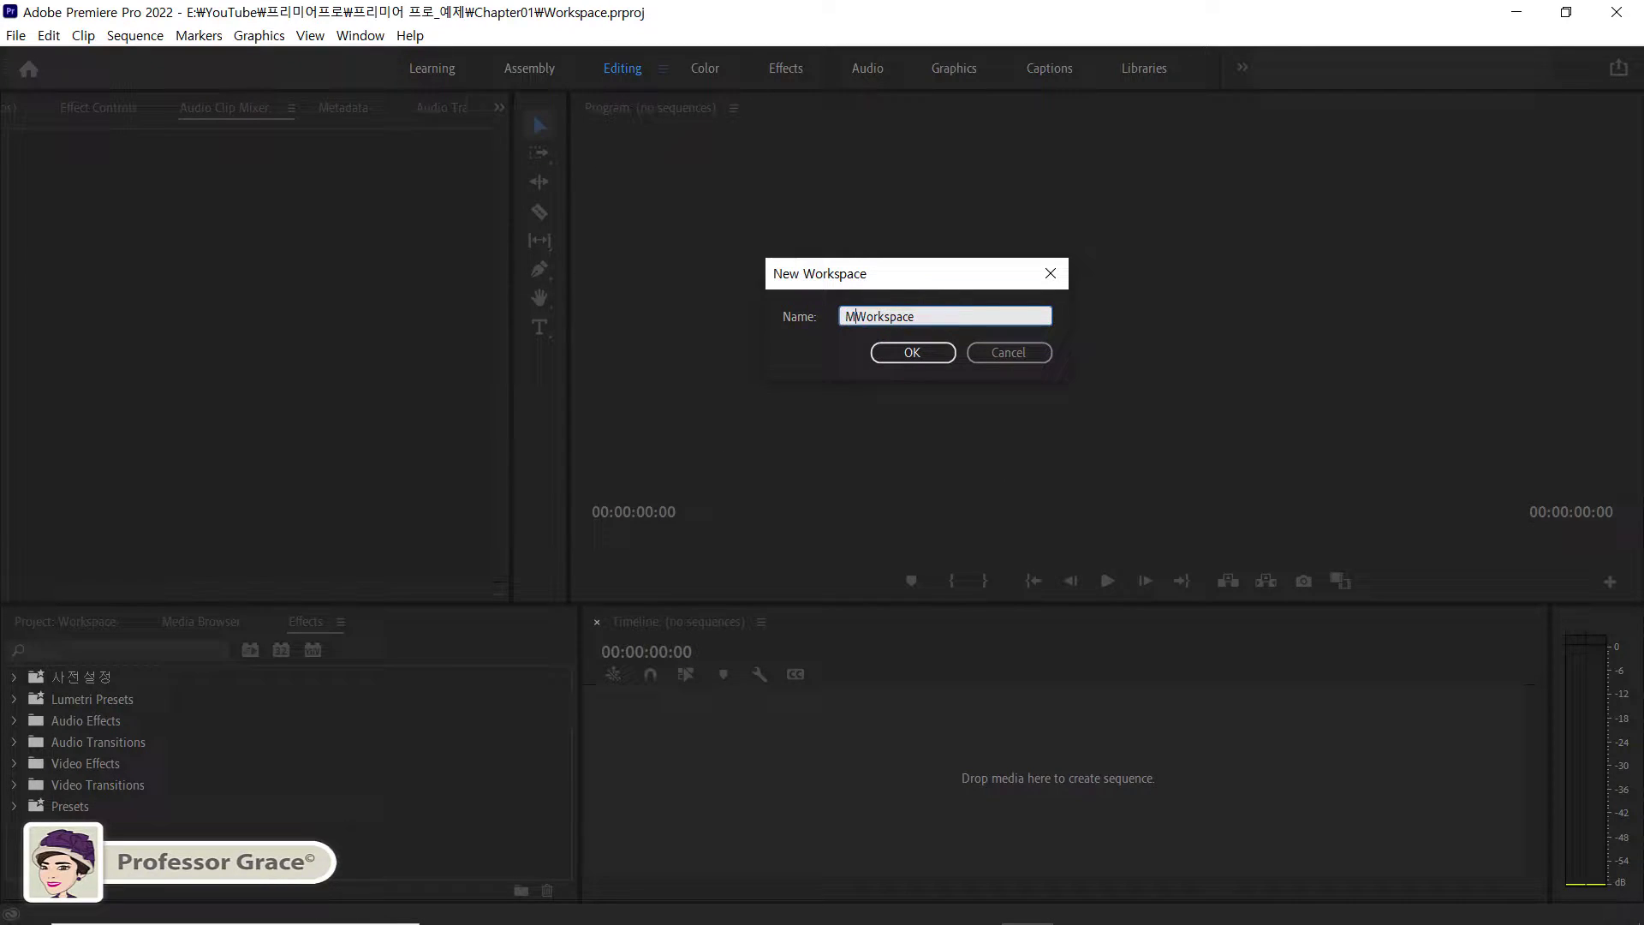
pyautogui.write('y')
pyautogui.click(918, 353)
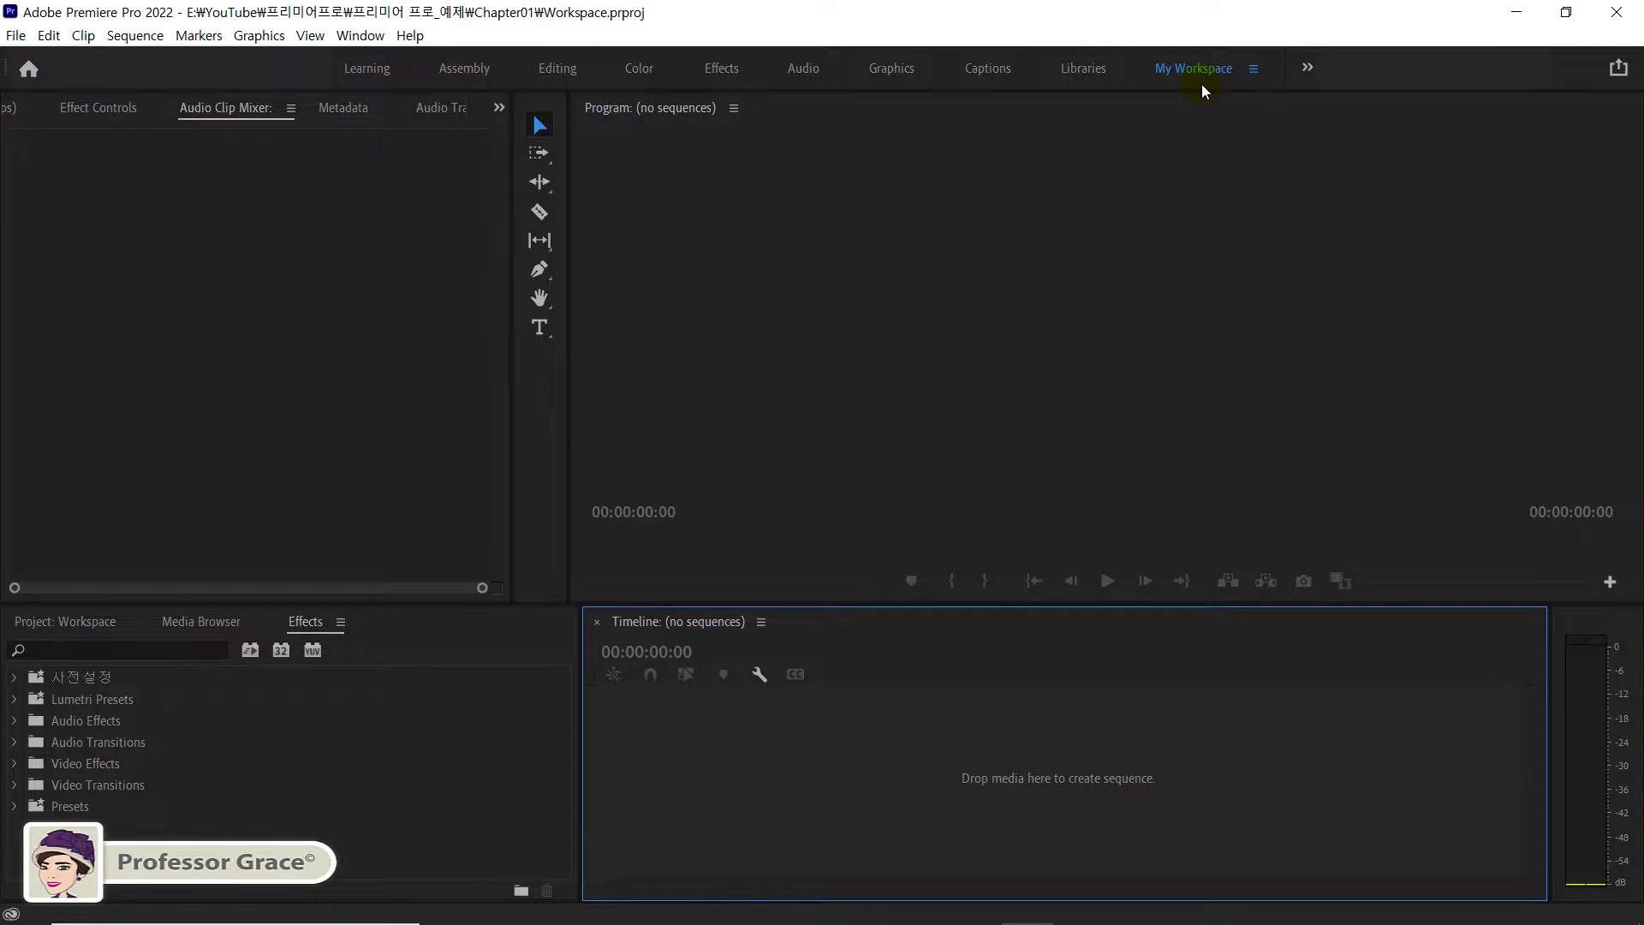
# - Remove 'My Workspace' in the Edit Workspaces dialog and confirm with OK
pyautogui.click(370, 38)
pyautogui.moveTo(377, 59)
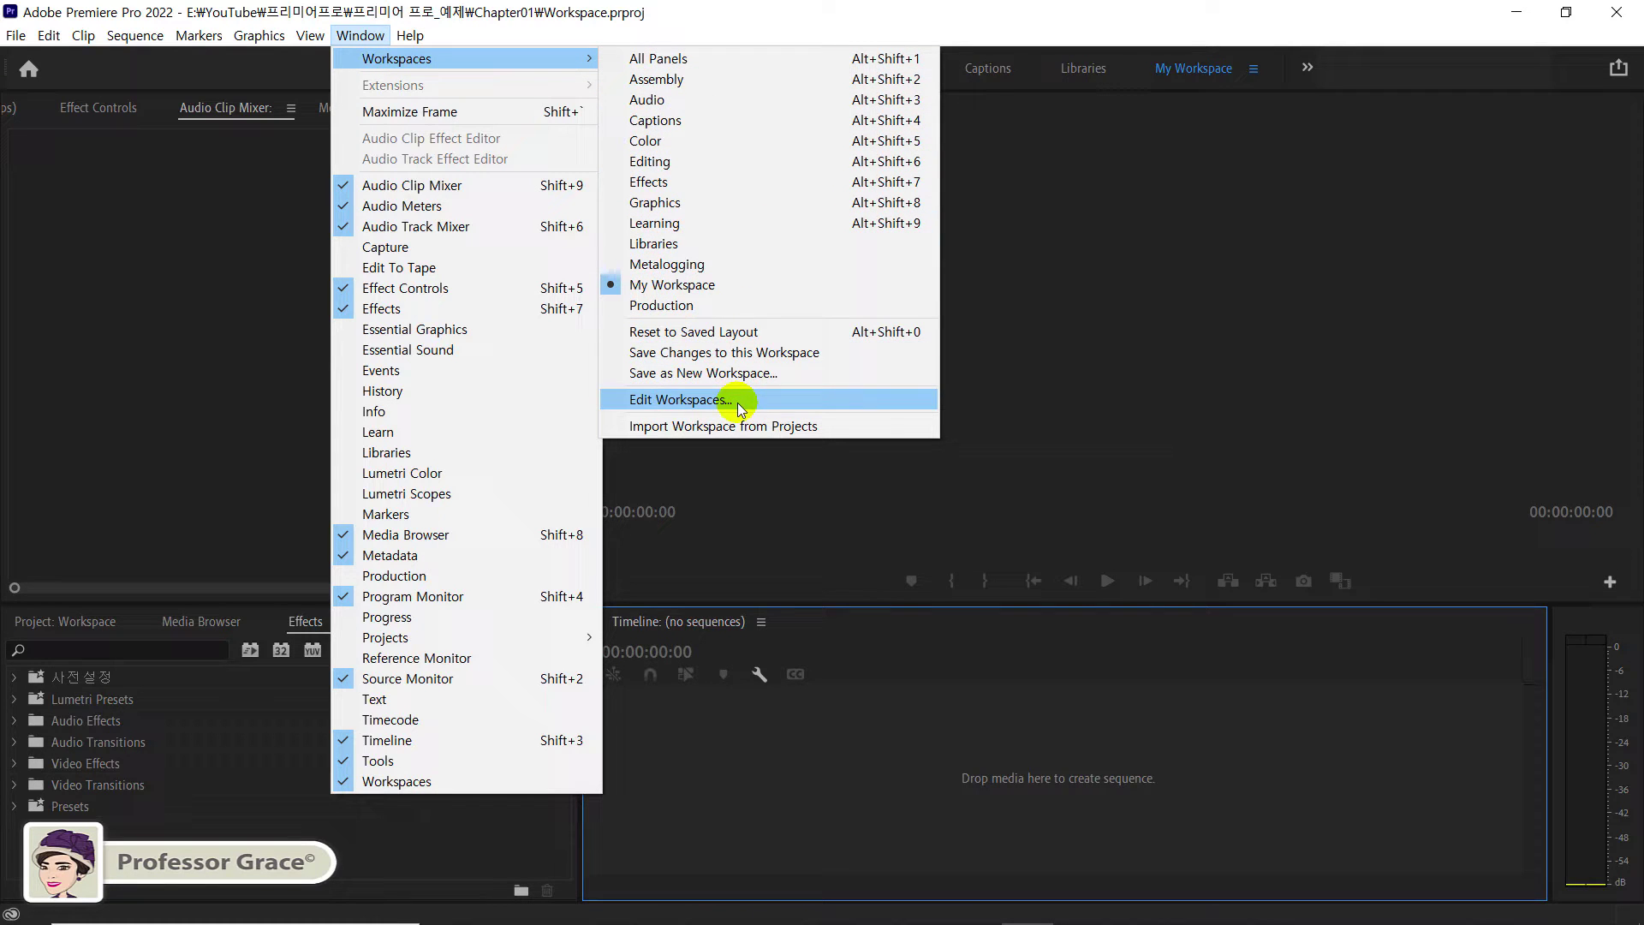
pyautogui.click(1173, 347)
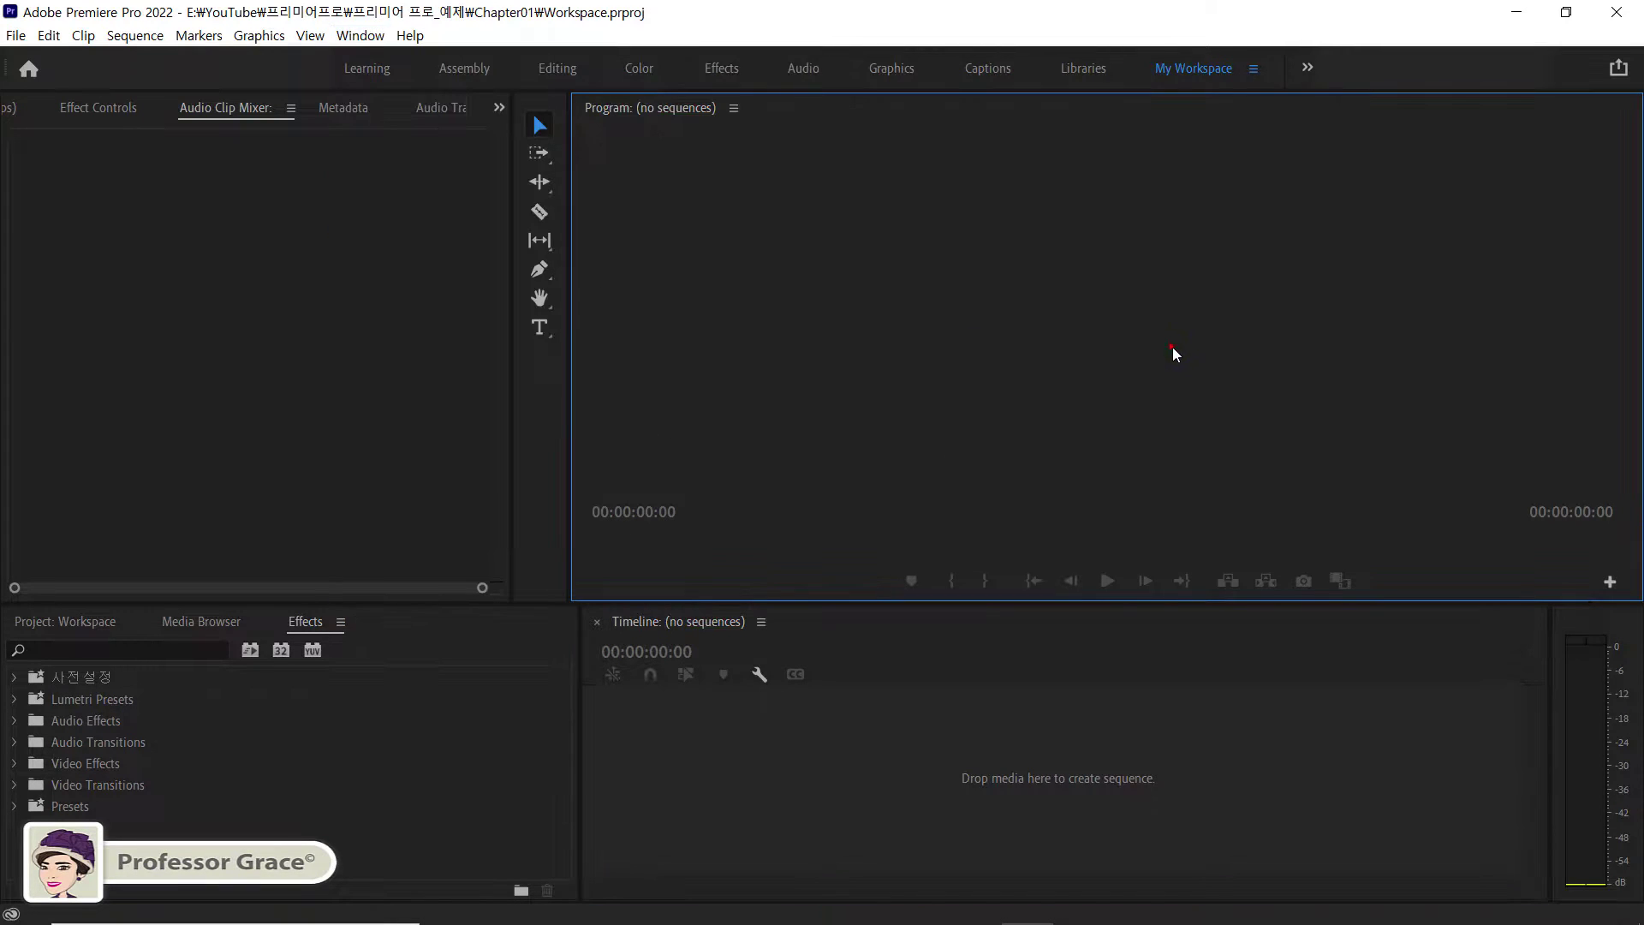
pyautogui.click(1254, 71)
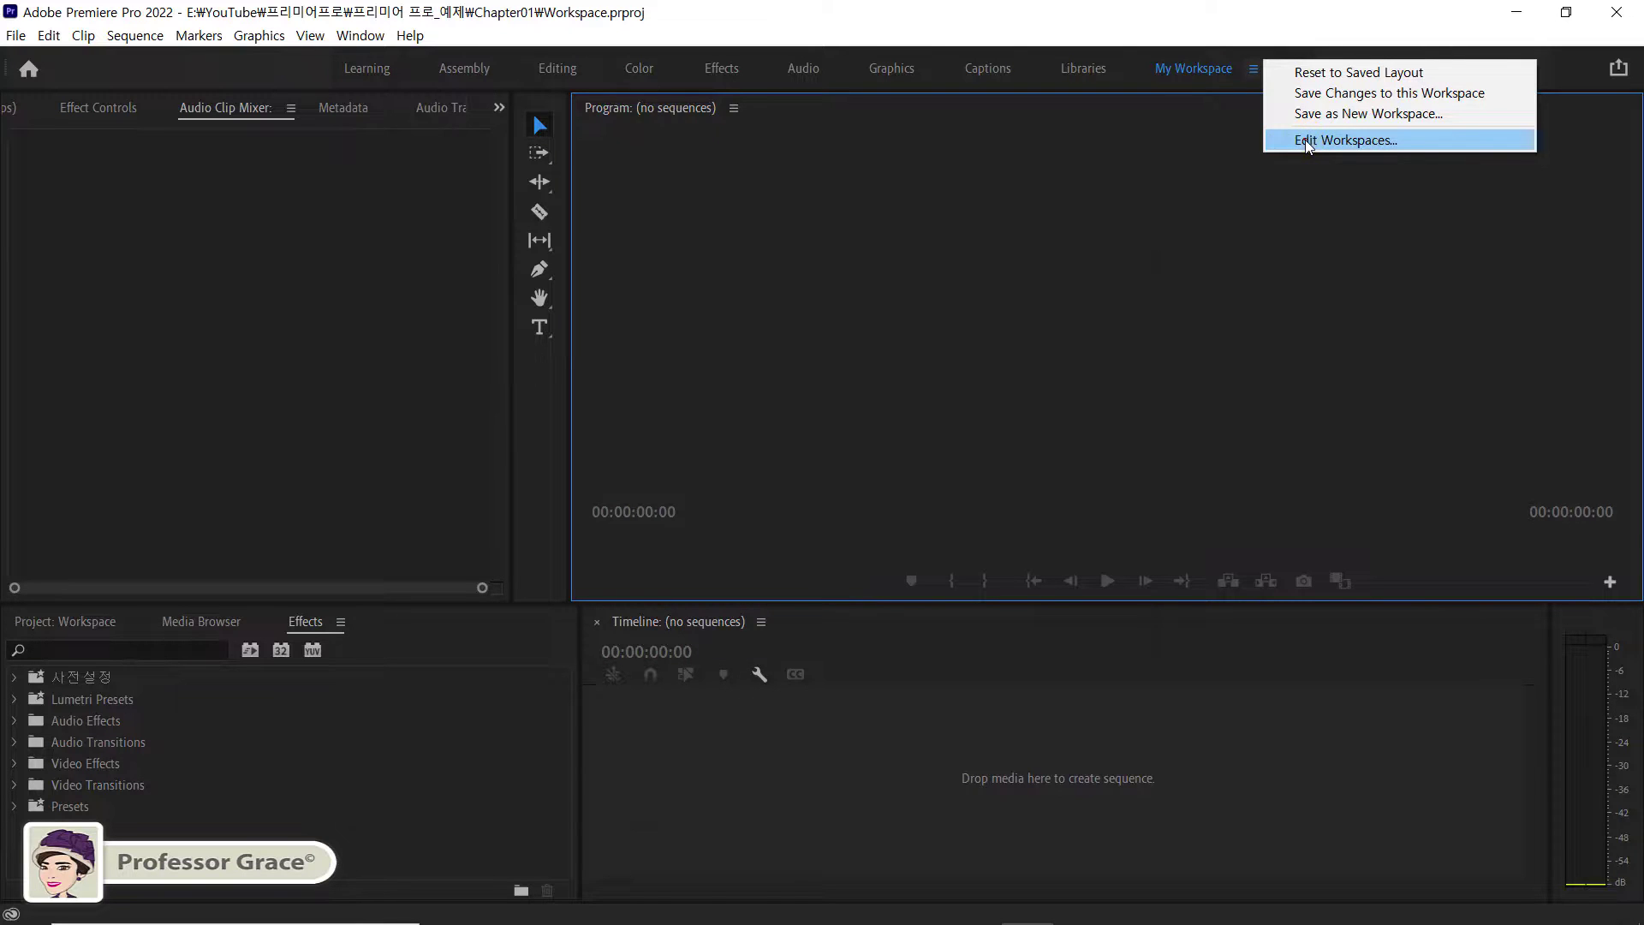
pyautogui.click(1305, 141)
pyautogui.moveTo(1019, 264); pyautogui.dragTo(1252, 145)
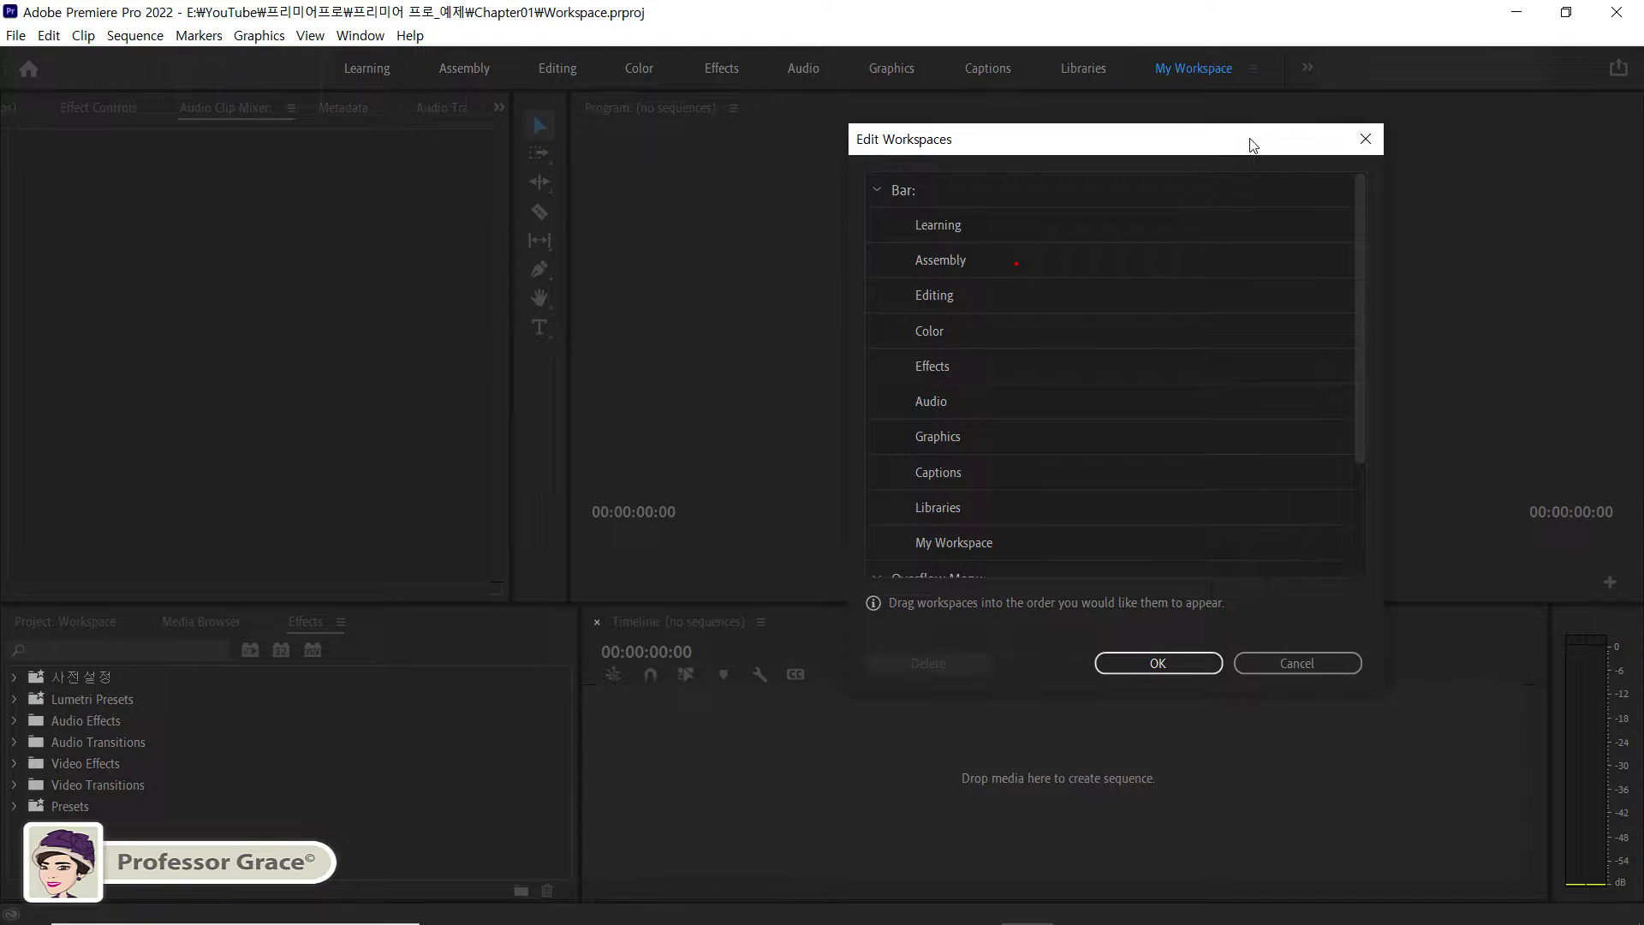
pyautogui.click(950, 544)
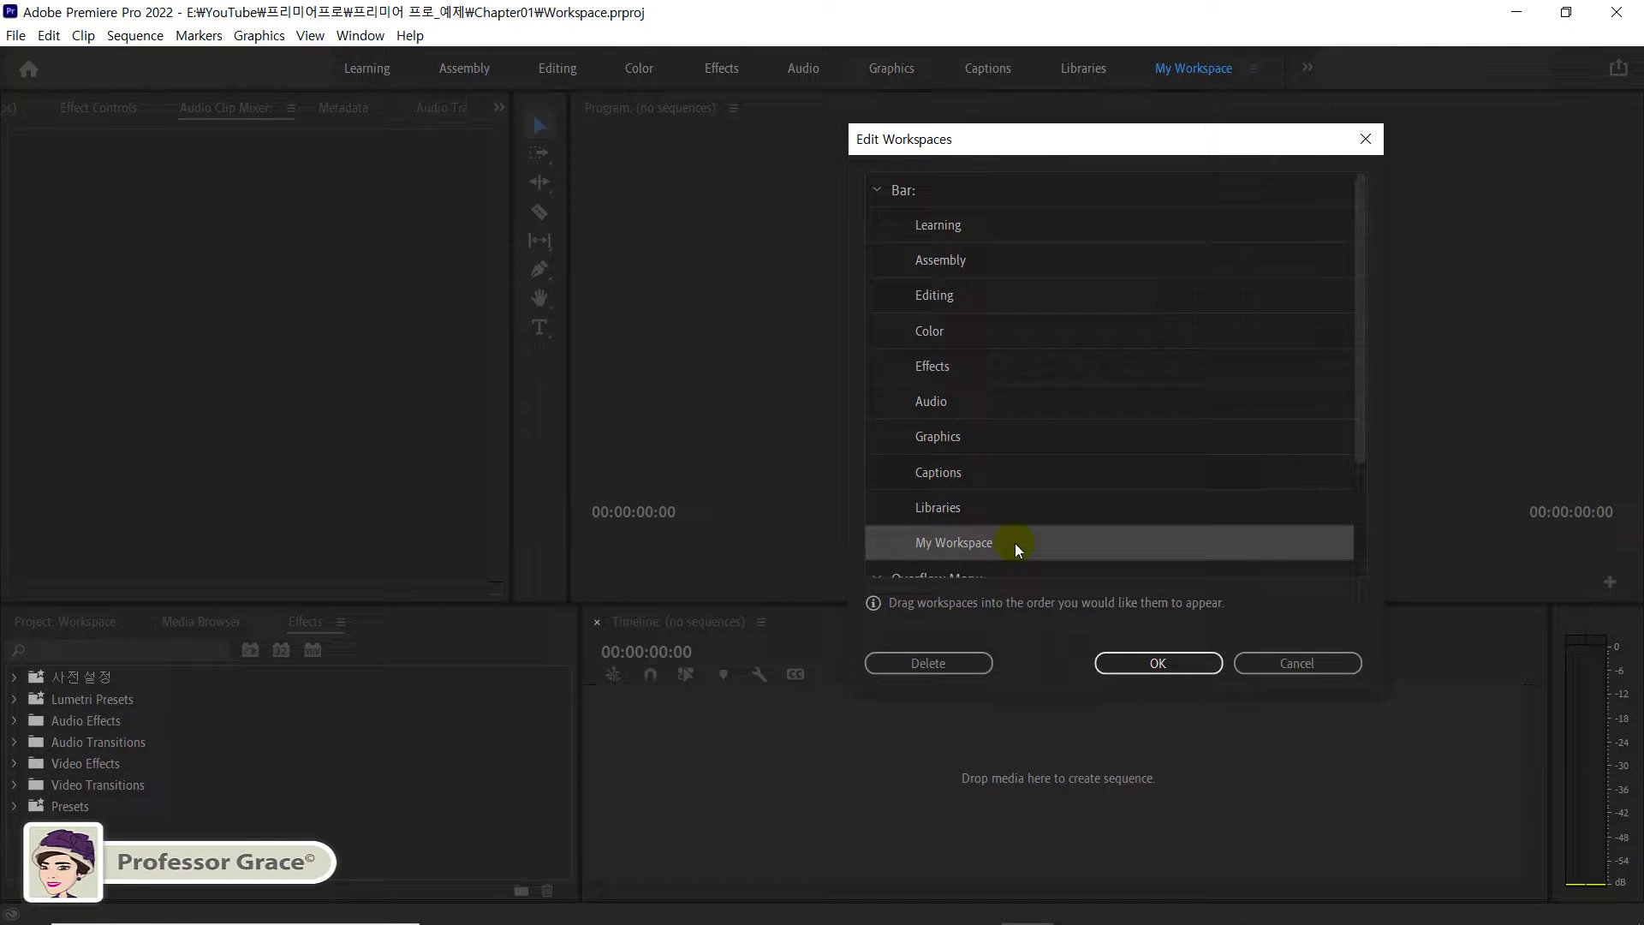
pyautogui.click(930, 661)
pyautogui.click(1142, 661)
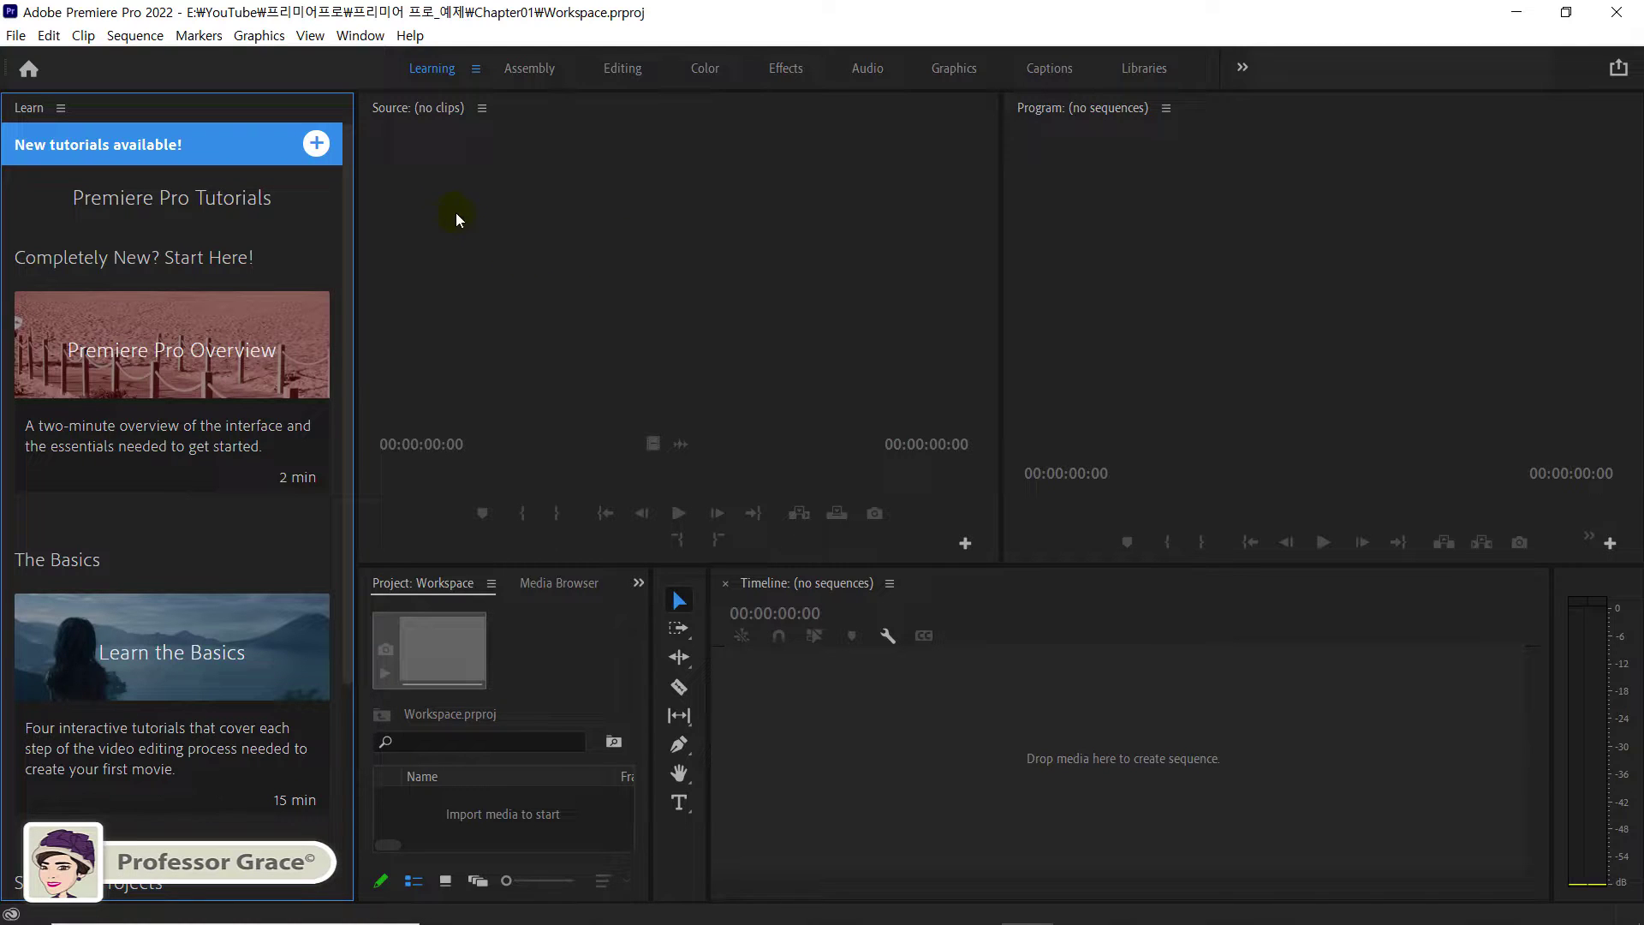
# - Reset the Learning workspace to its saved layout
pyautogui.click(367, 37)
pyautogui.moveTo(514, 60)
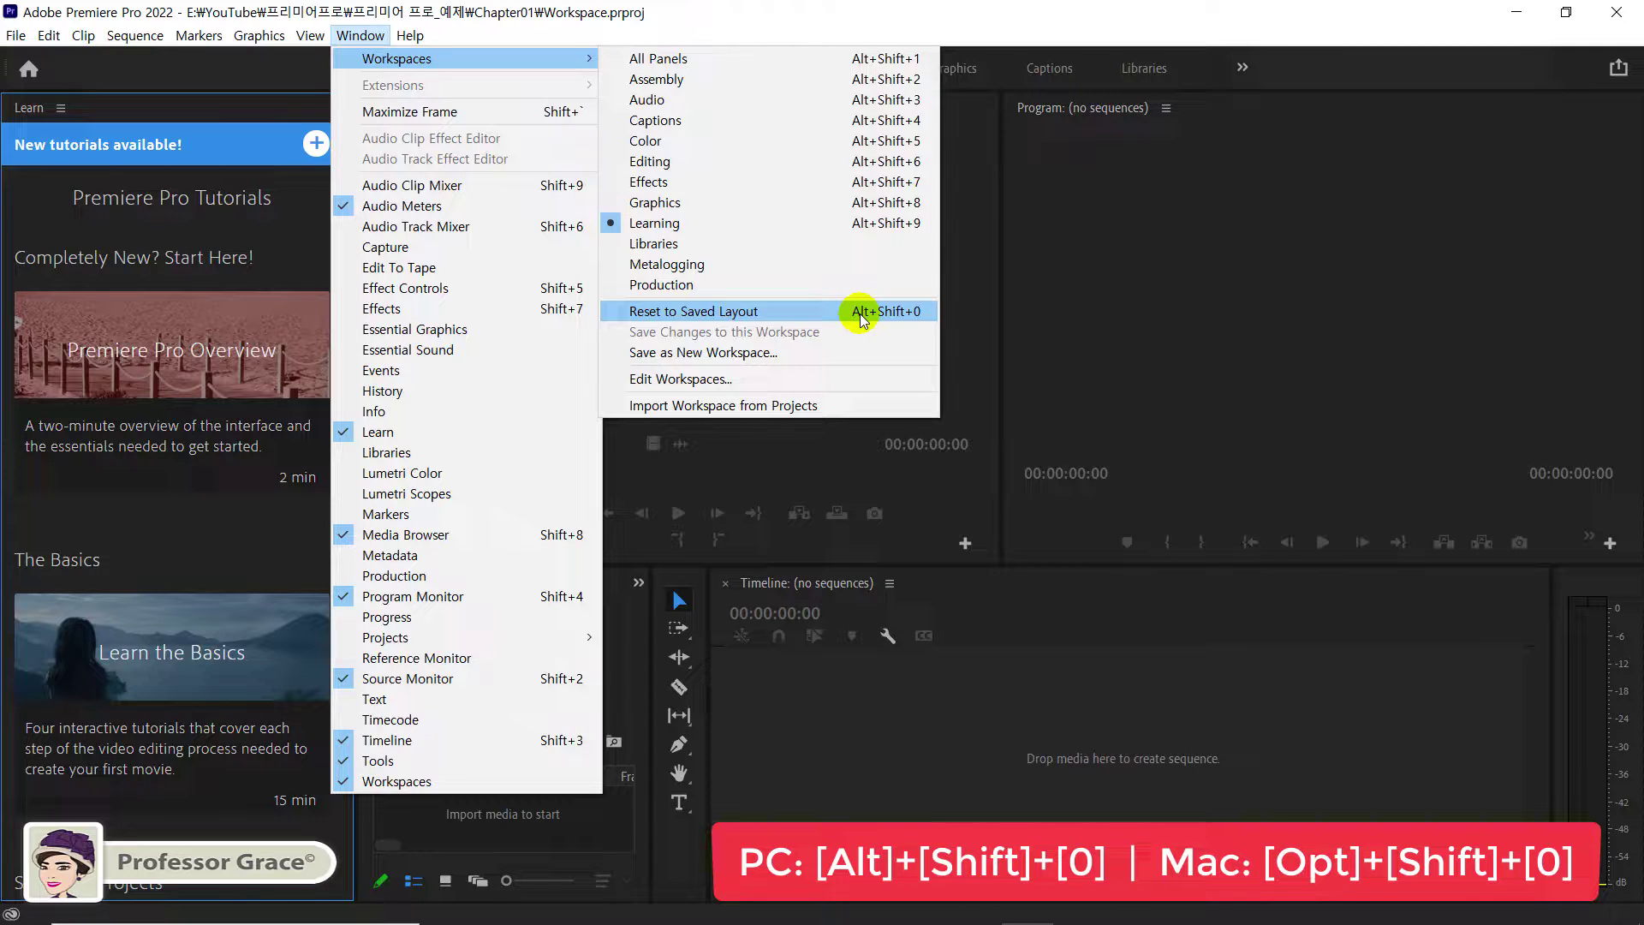
pyautogui.click(913, 311)
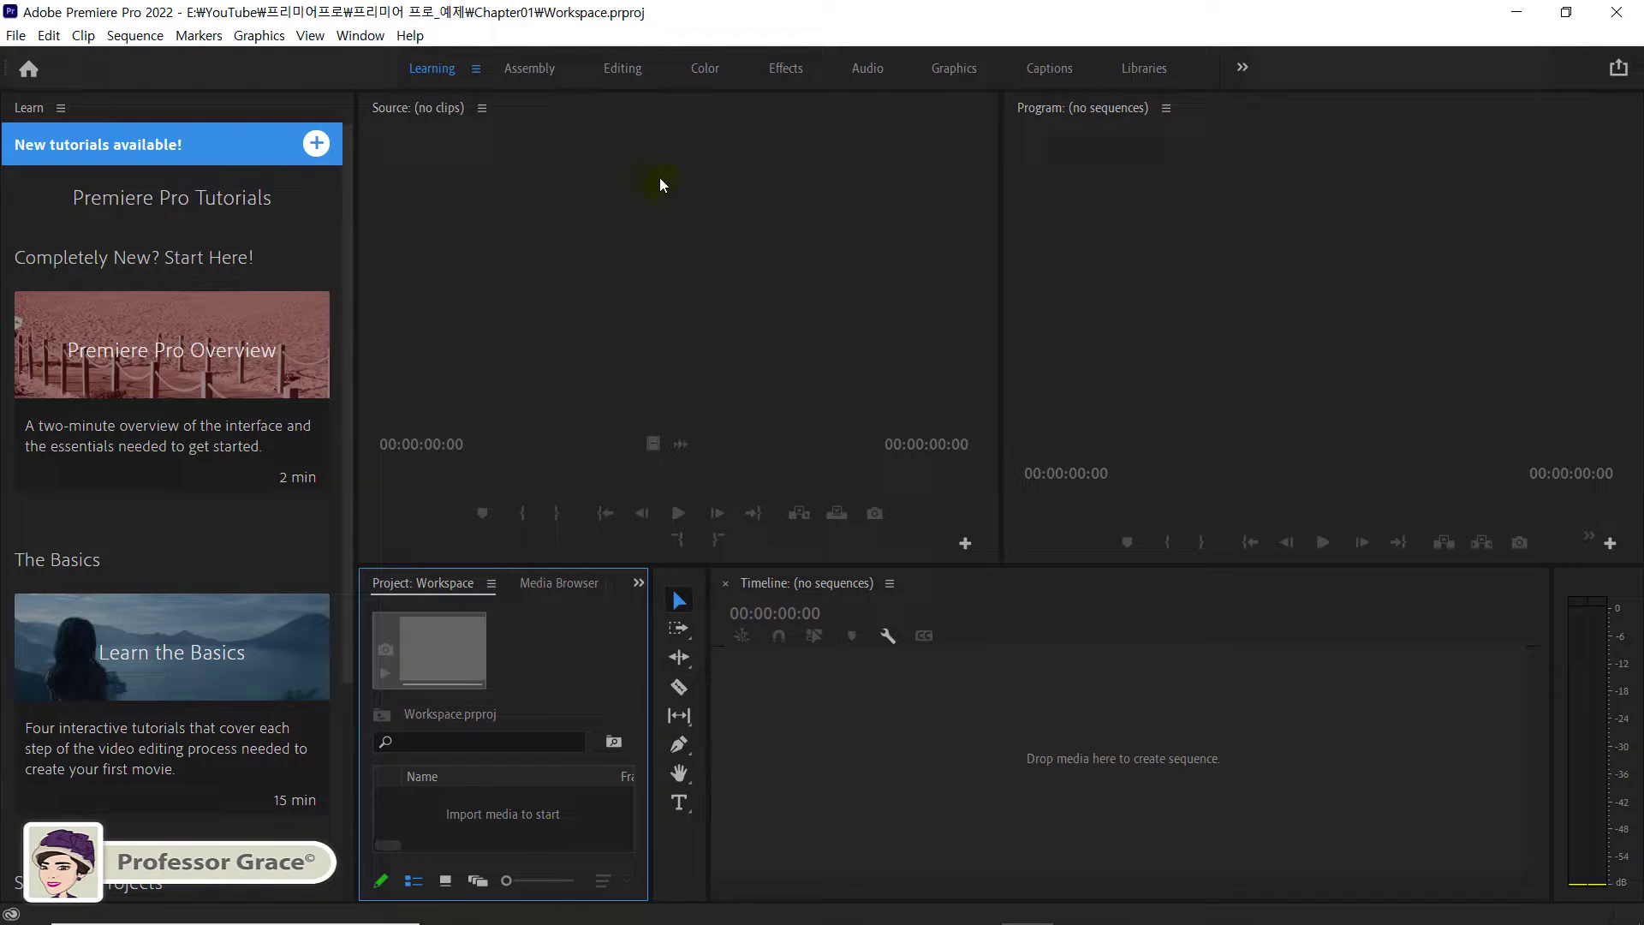
# - Switch to the Editing workspace and reset it to its saved layout, confirming Yes
pyautogui.click(621, 76)
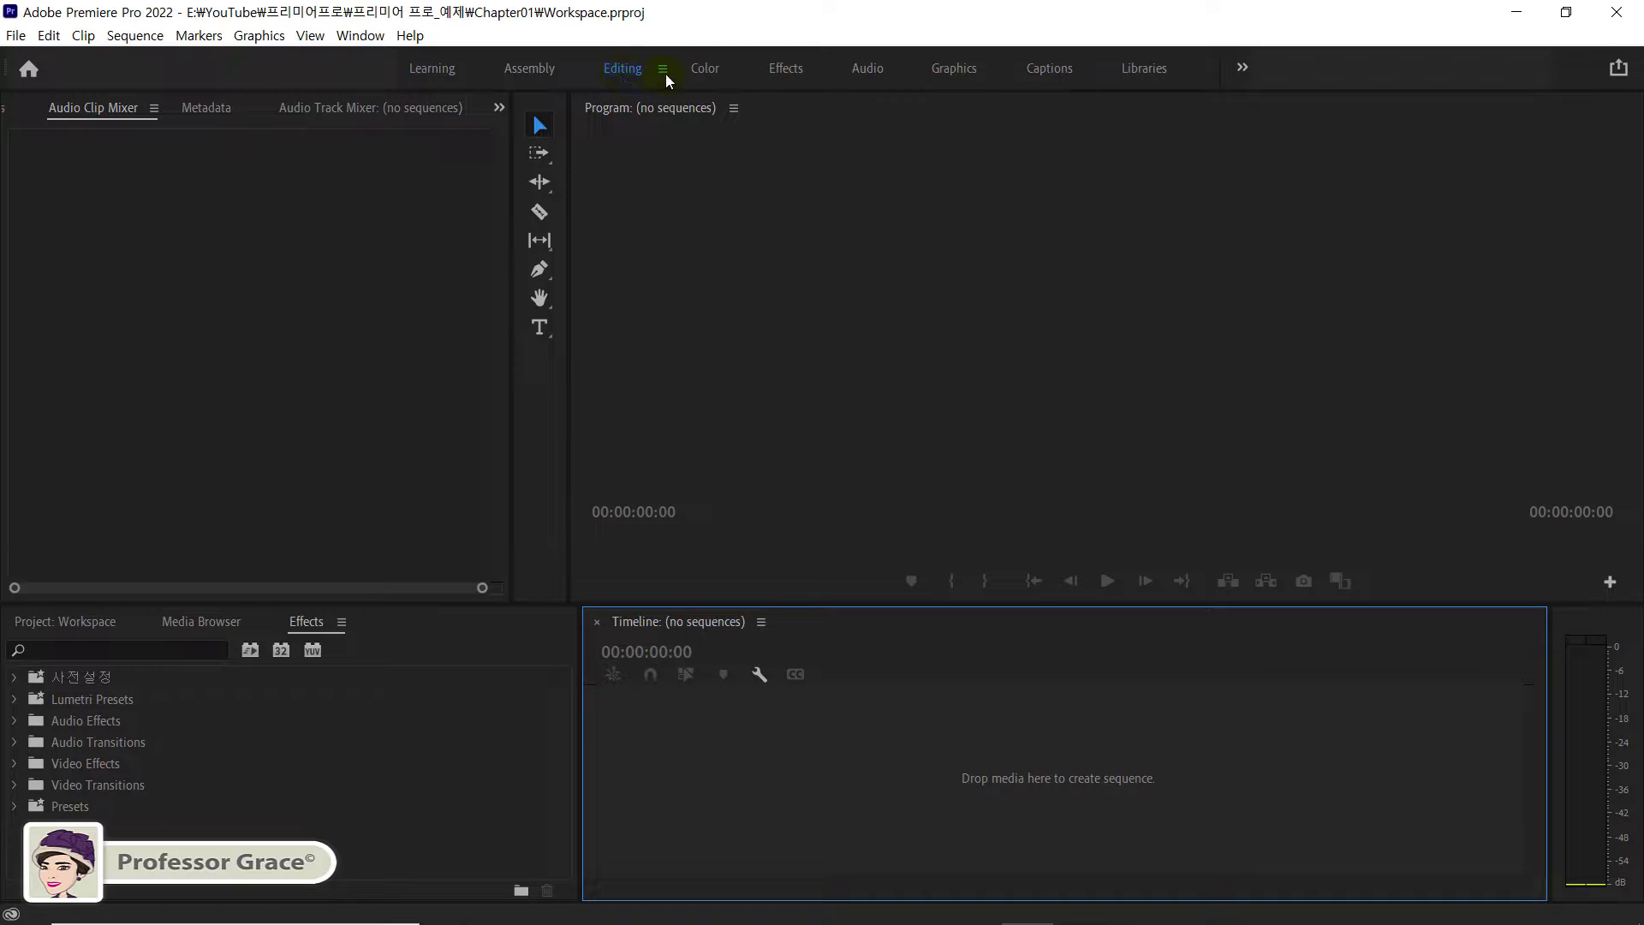
pyautogui.click(664, 74)
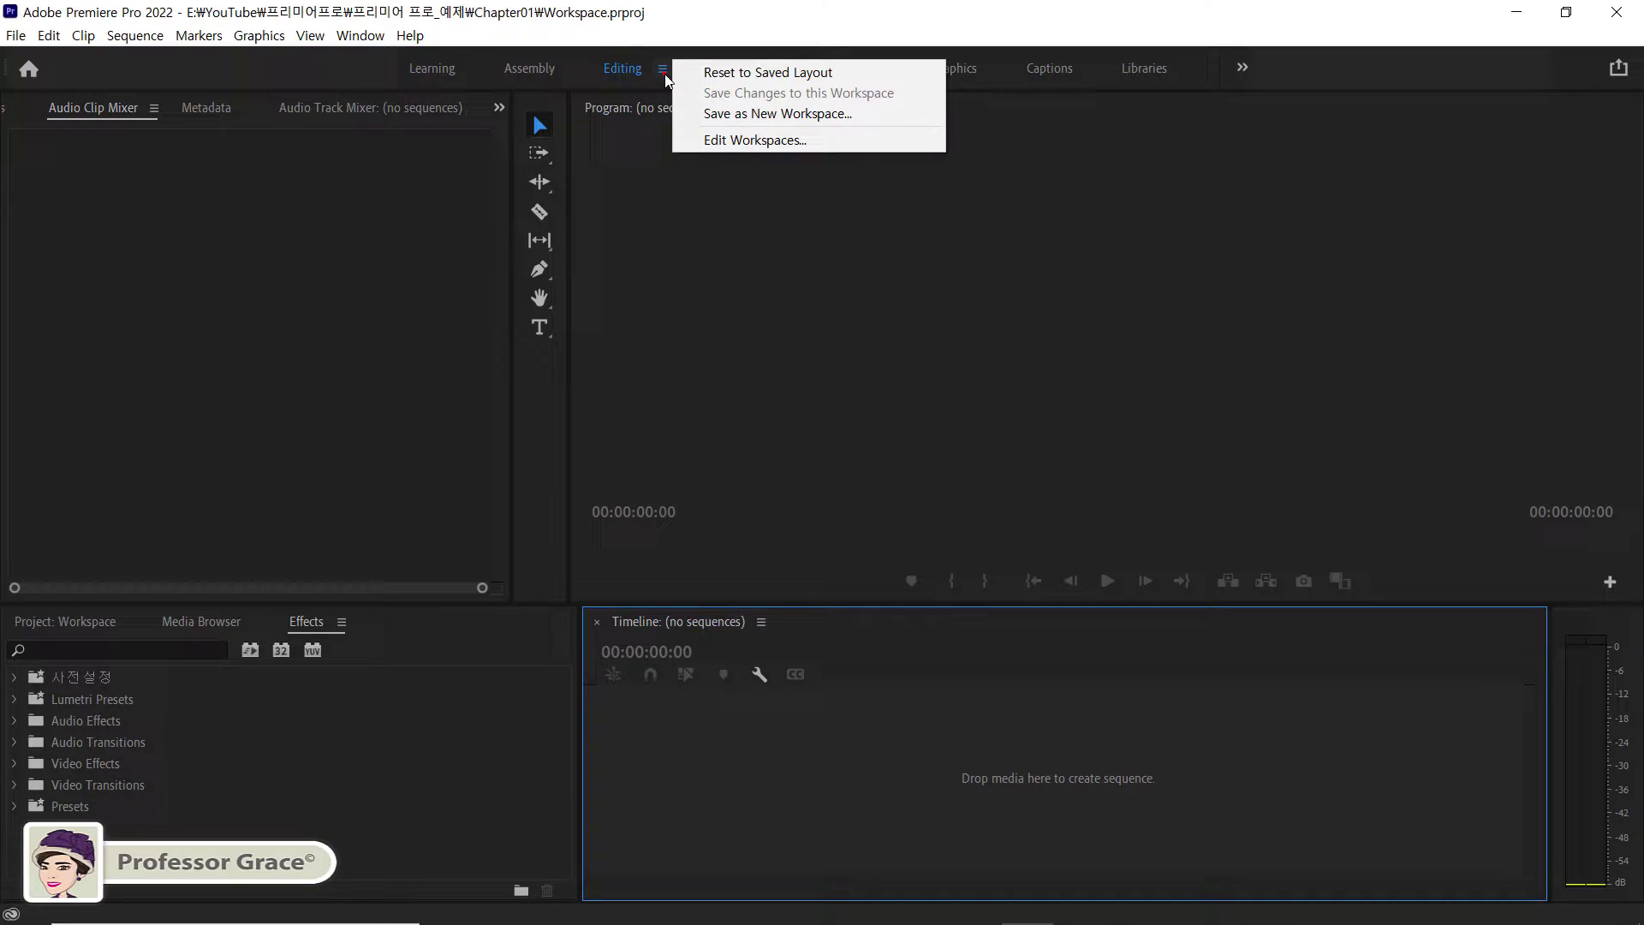
pyautogui.click(746, 73)
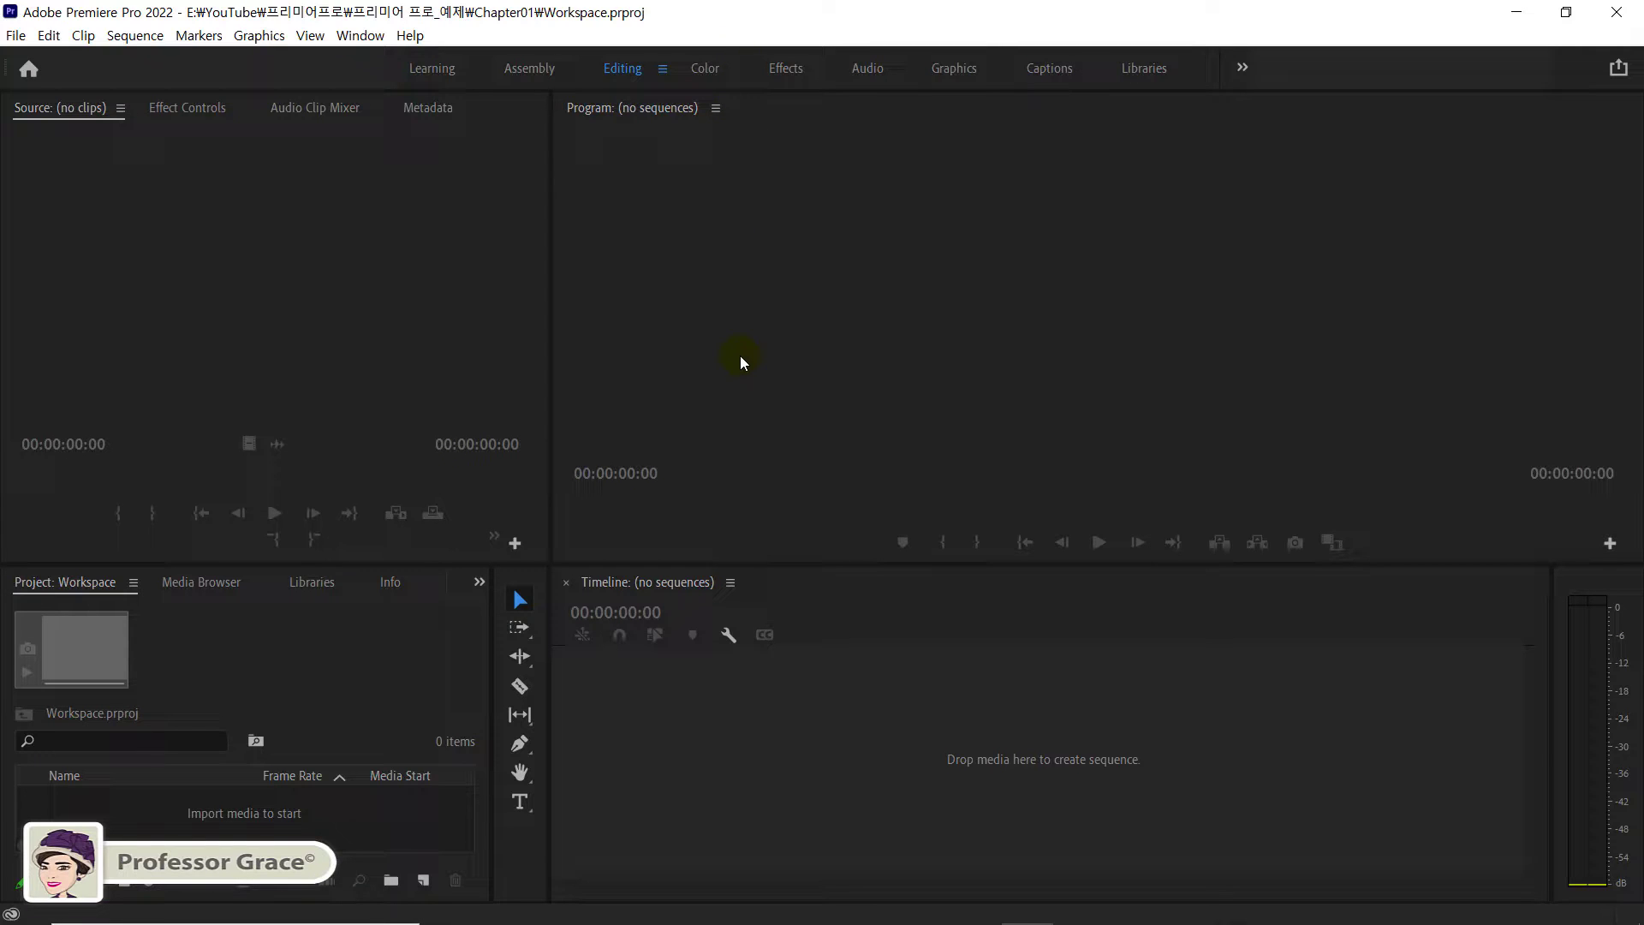
pyautogui.doubleClick(626, 77)
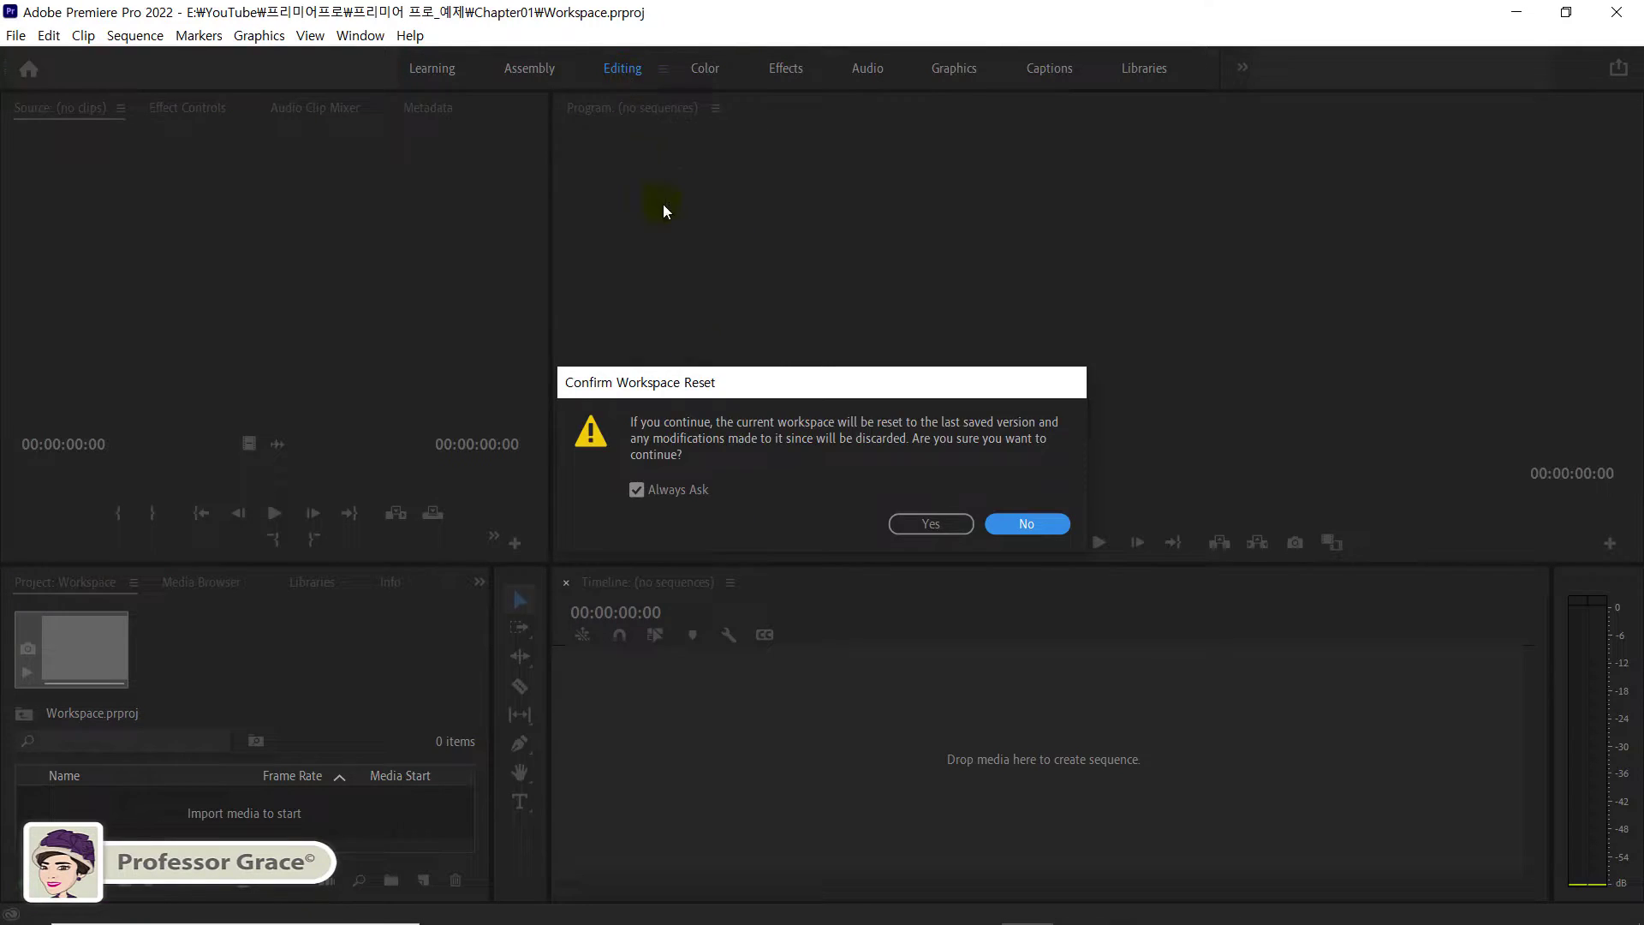
pyautogui.moveTo(737, 396); pyautogui.dragTo(941, 219)
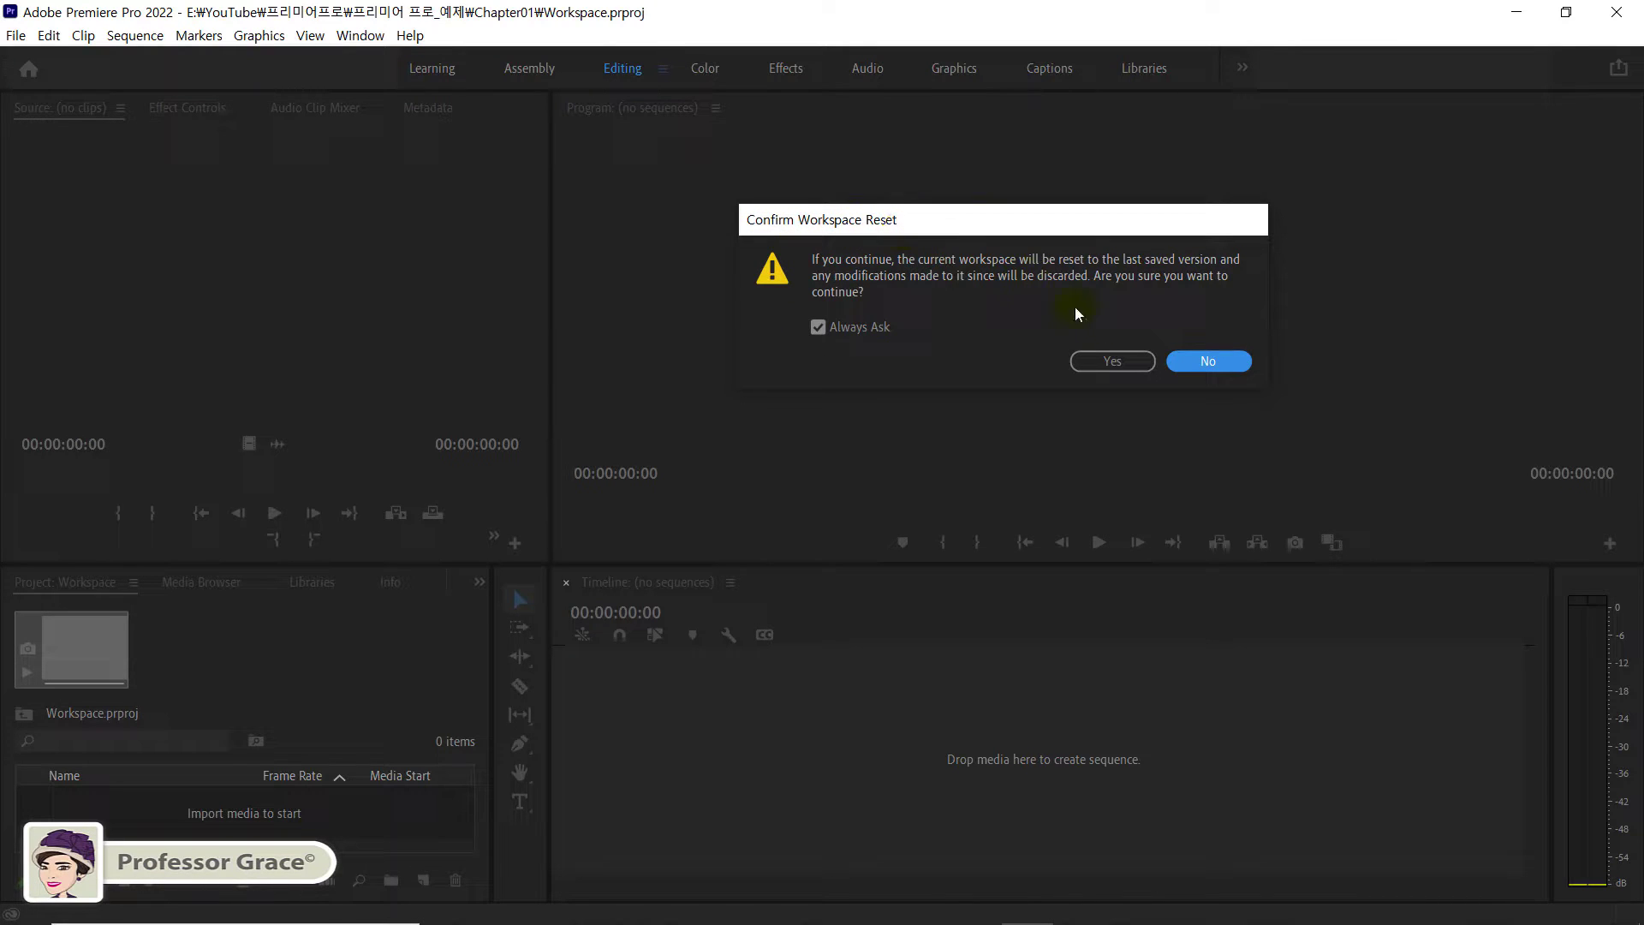
pyautogui.click(1113, 361)
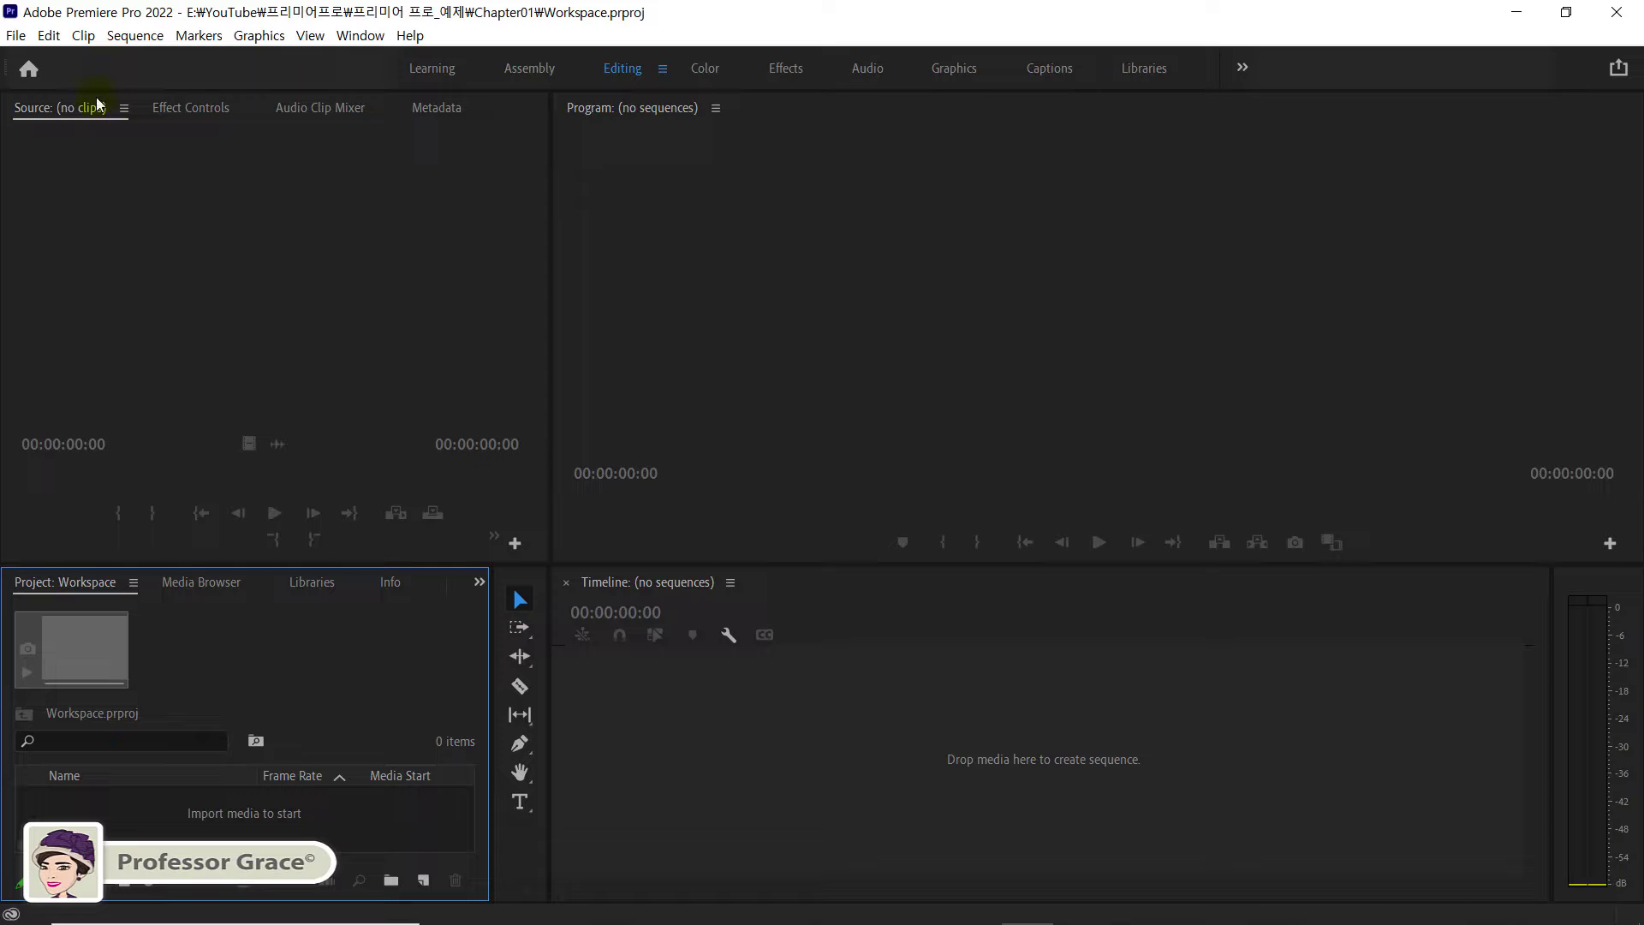
pyautogui.click(48, 36)
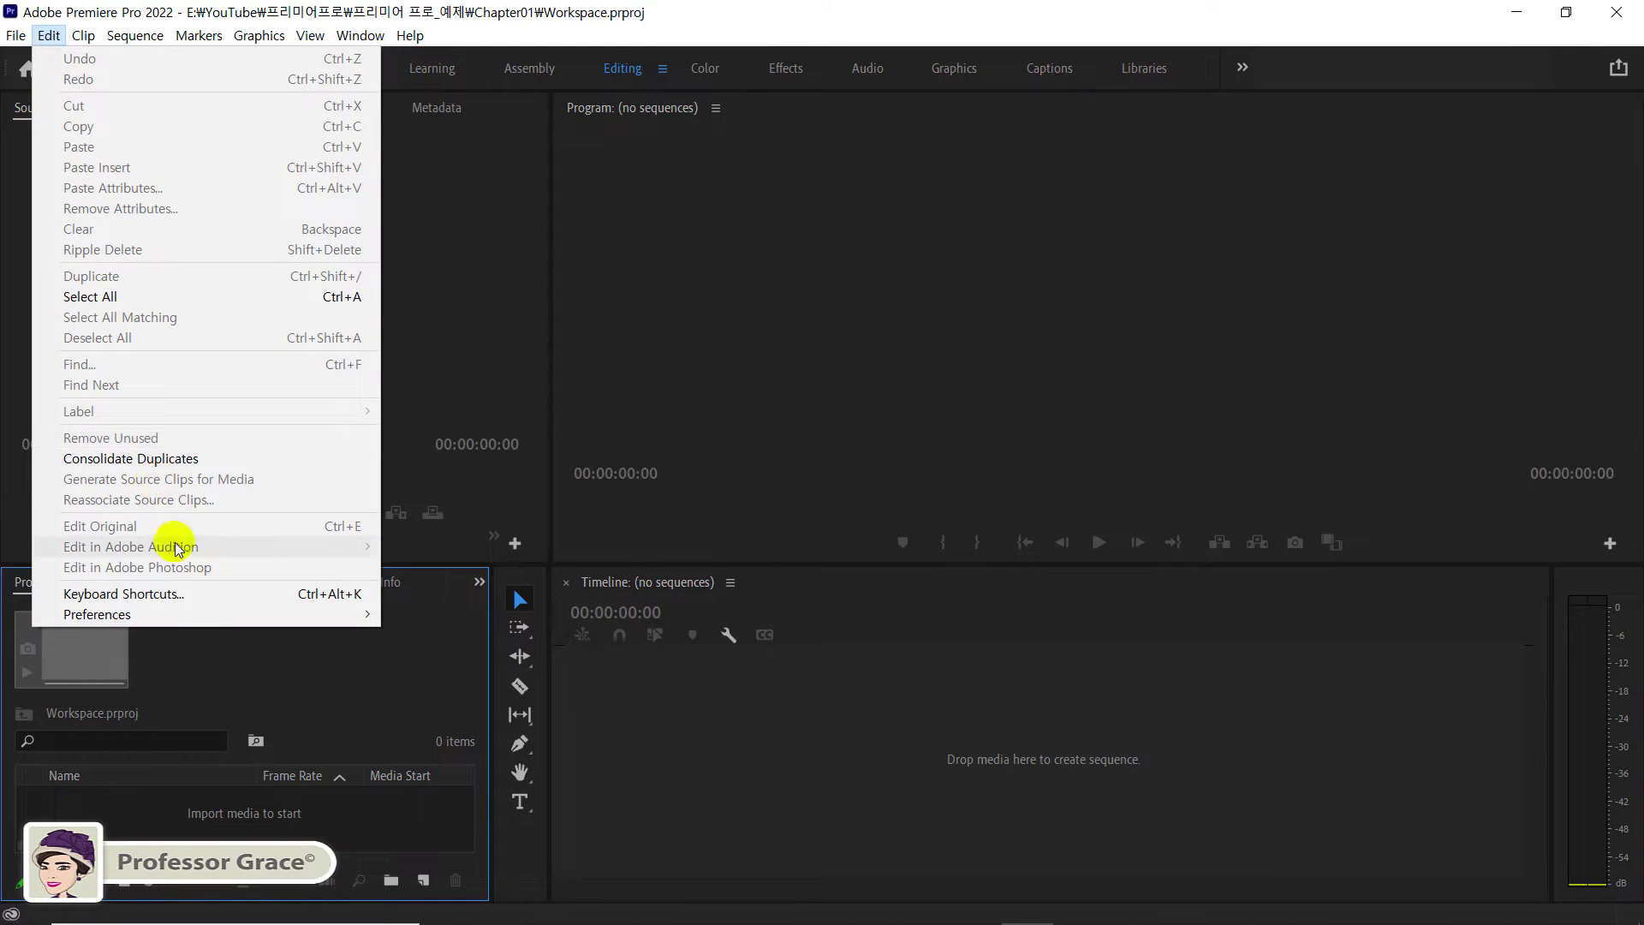
pyautogui.moveTo(202, 613)
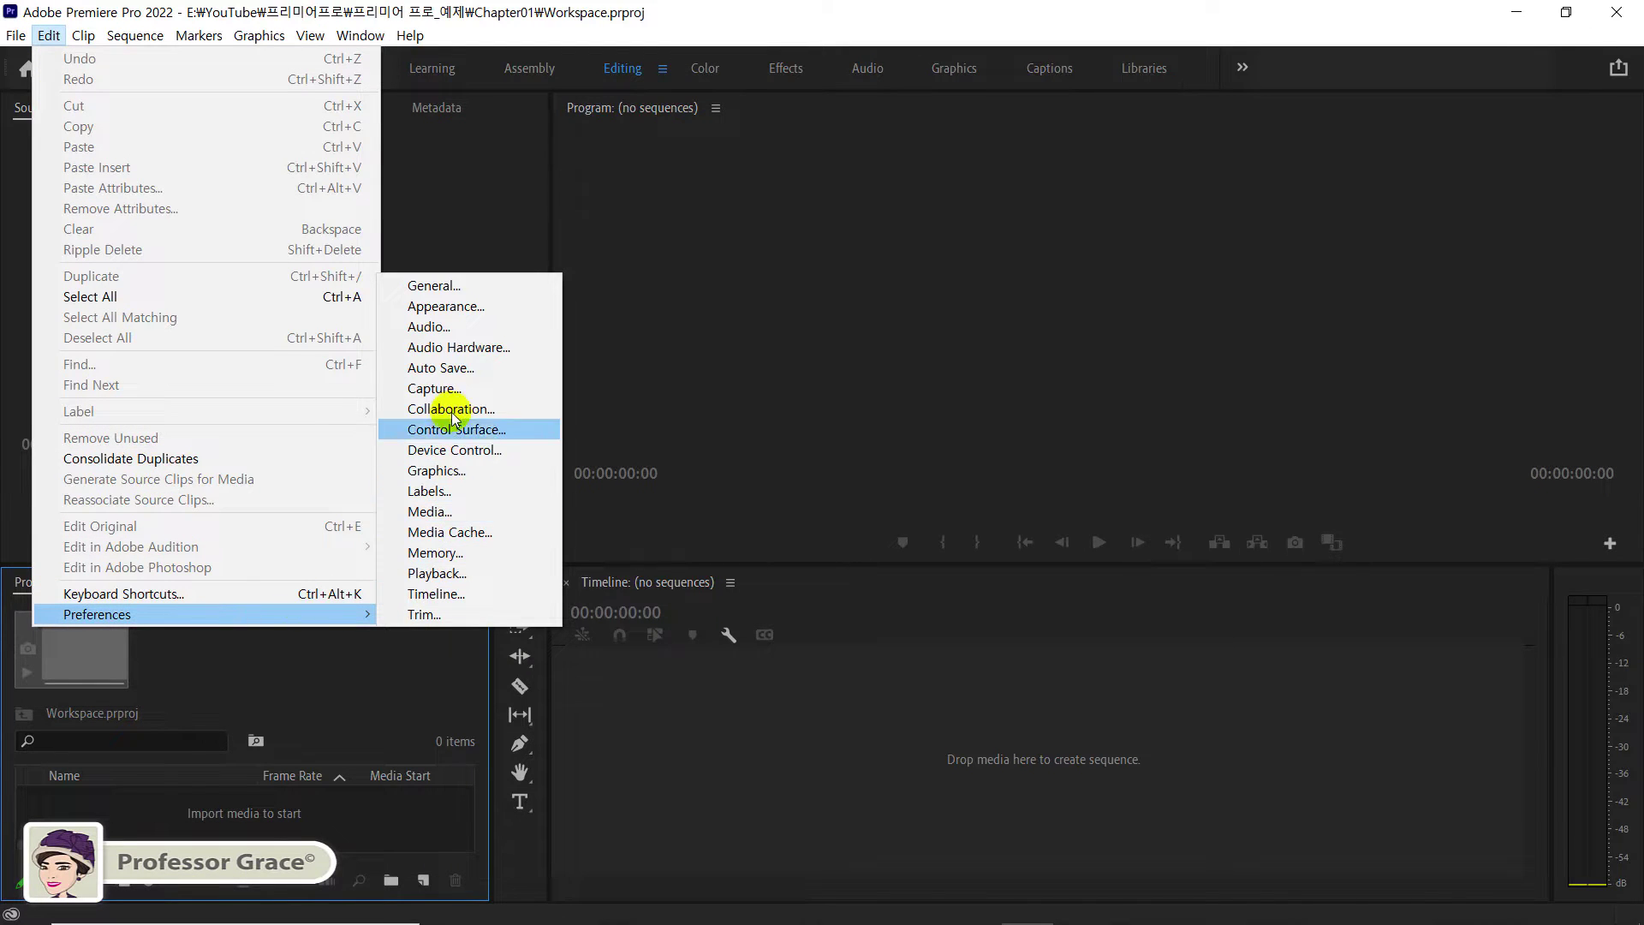
pyautogui.click(464, 310)
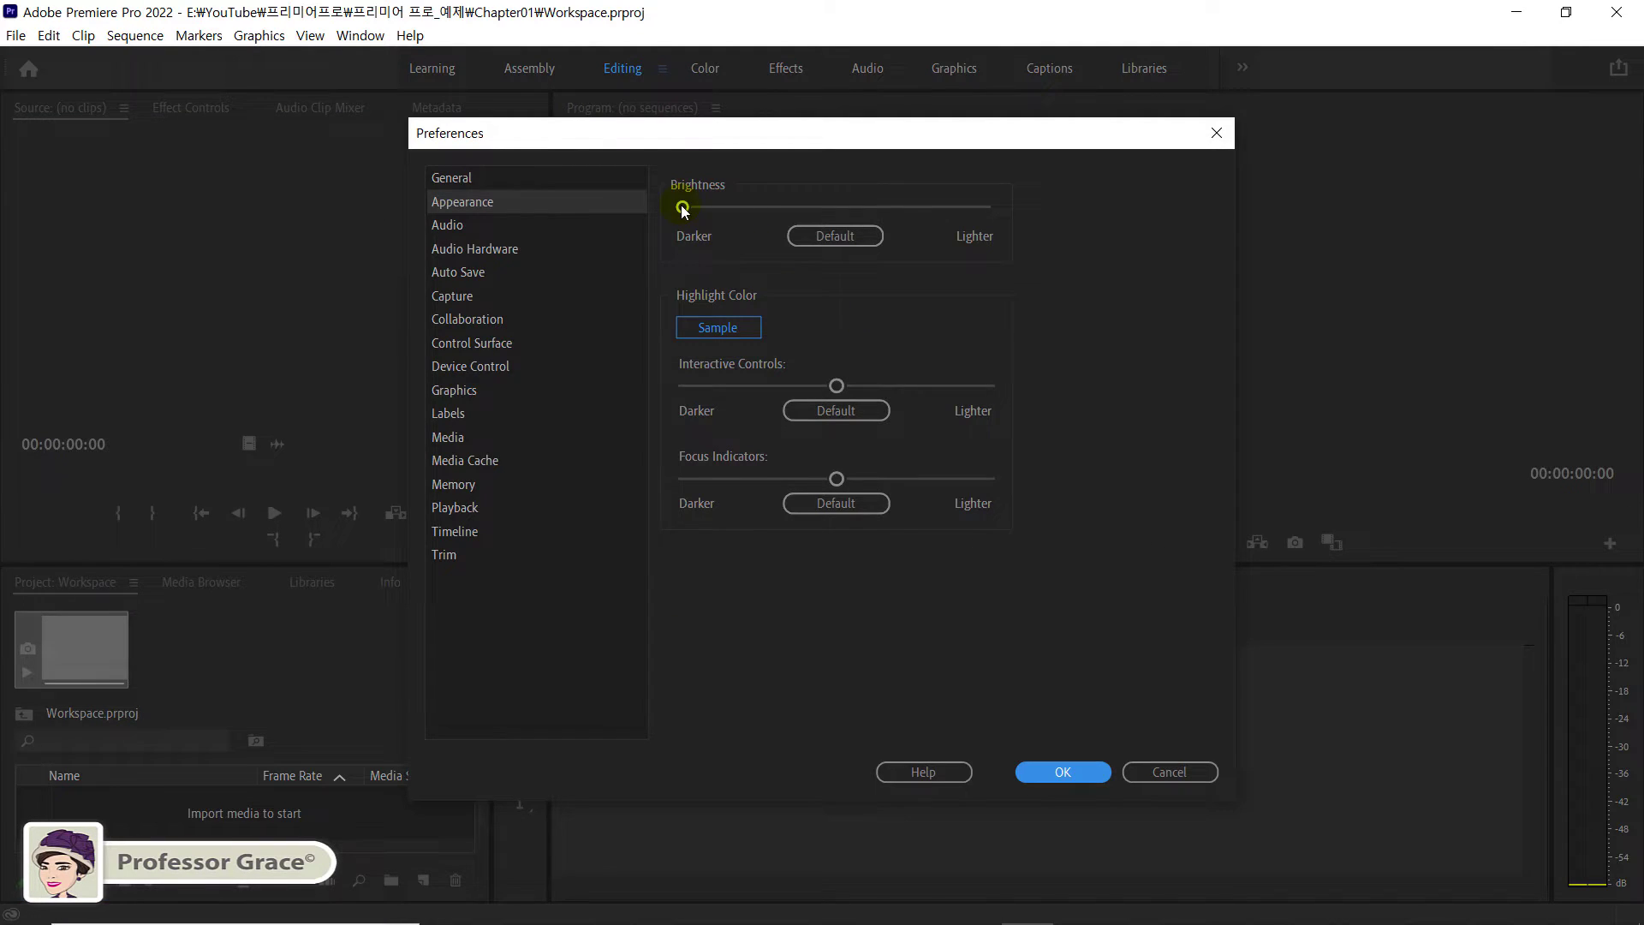
pyautogui.moveTo(682, 208); pyautogui.dragTo(715, 207)
pyautogui.click(805, 214)
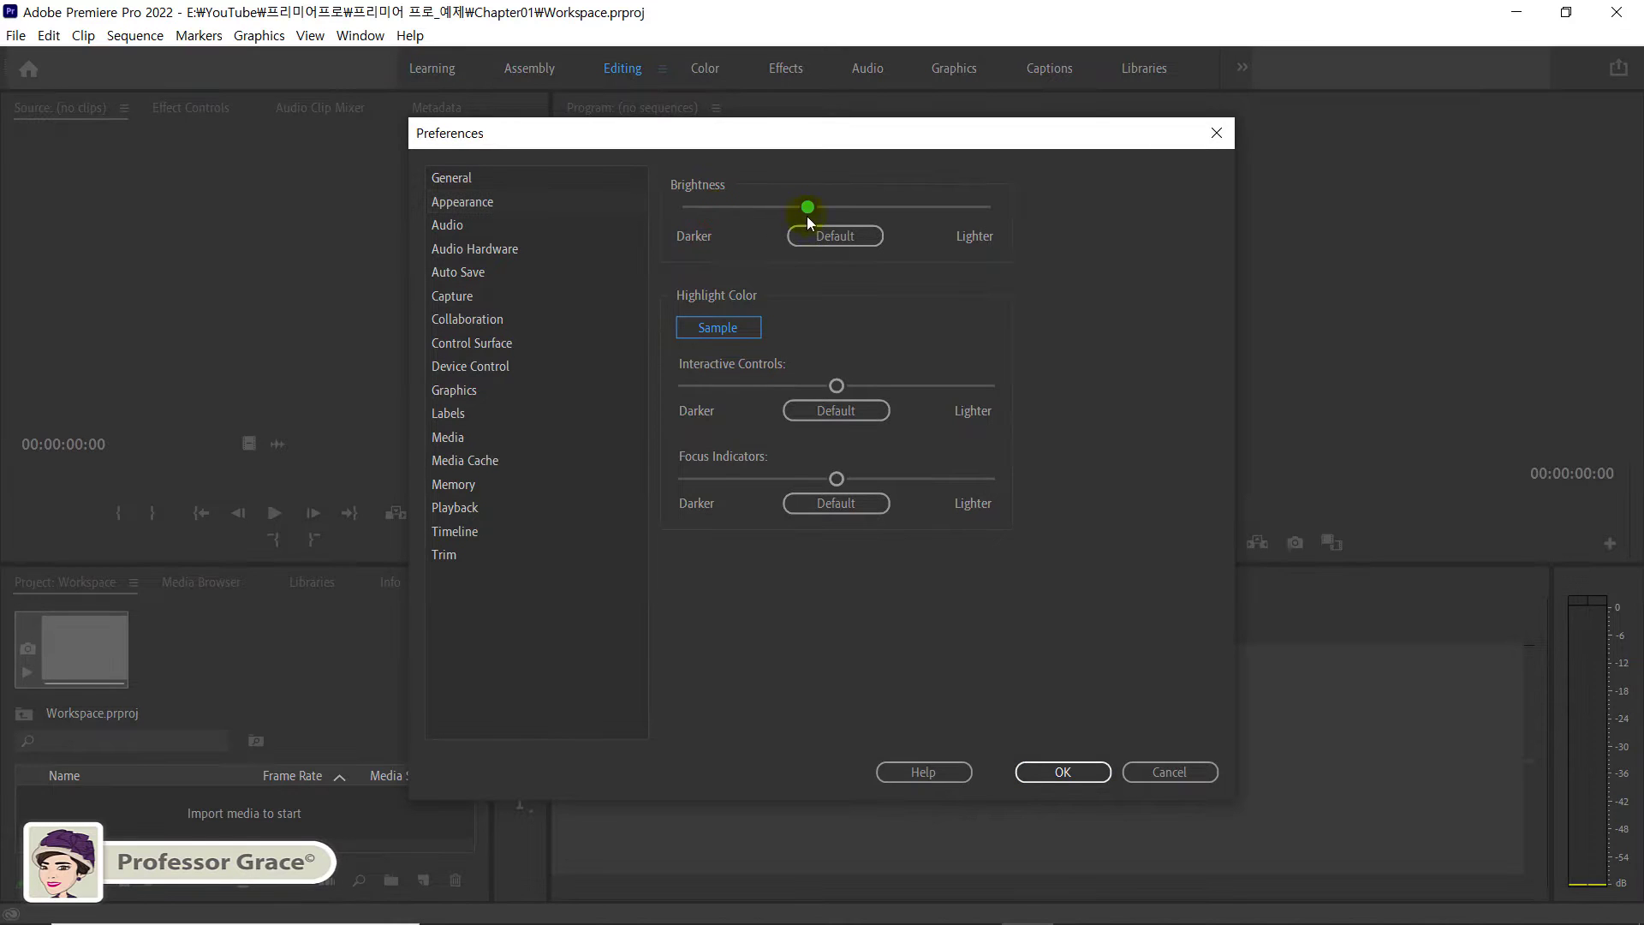
pyautogui.click(893, 209)
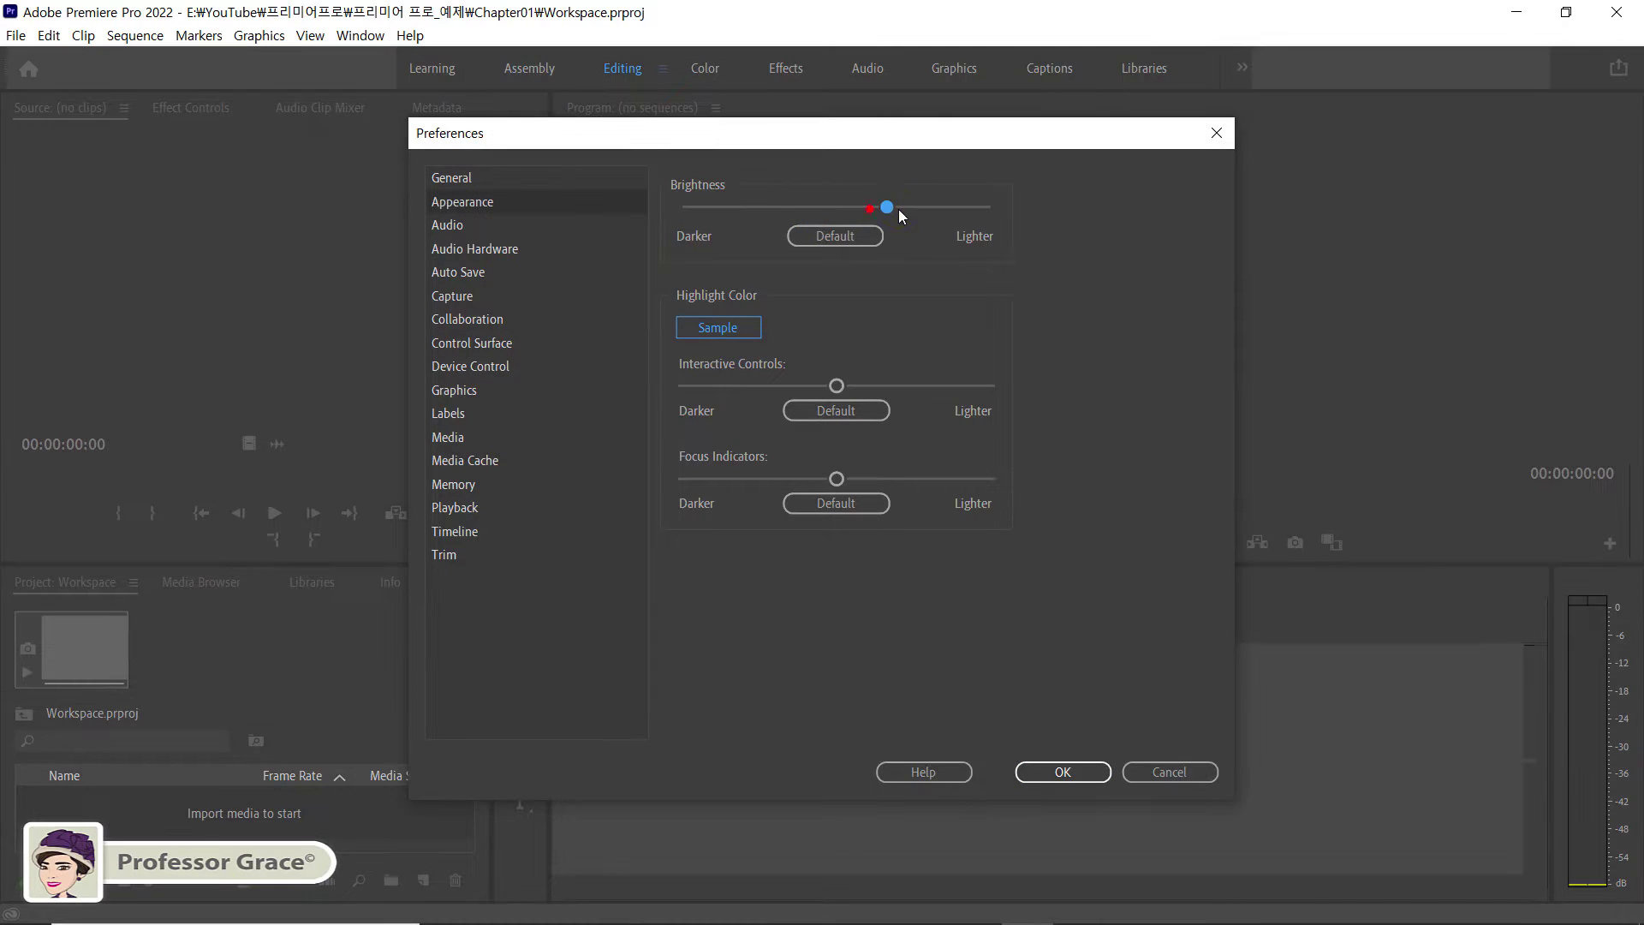
pyautogui.click(994, 216)
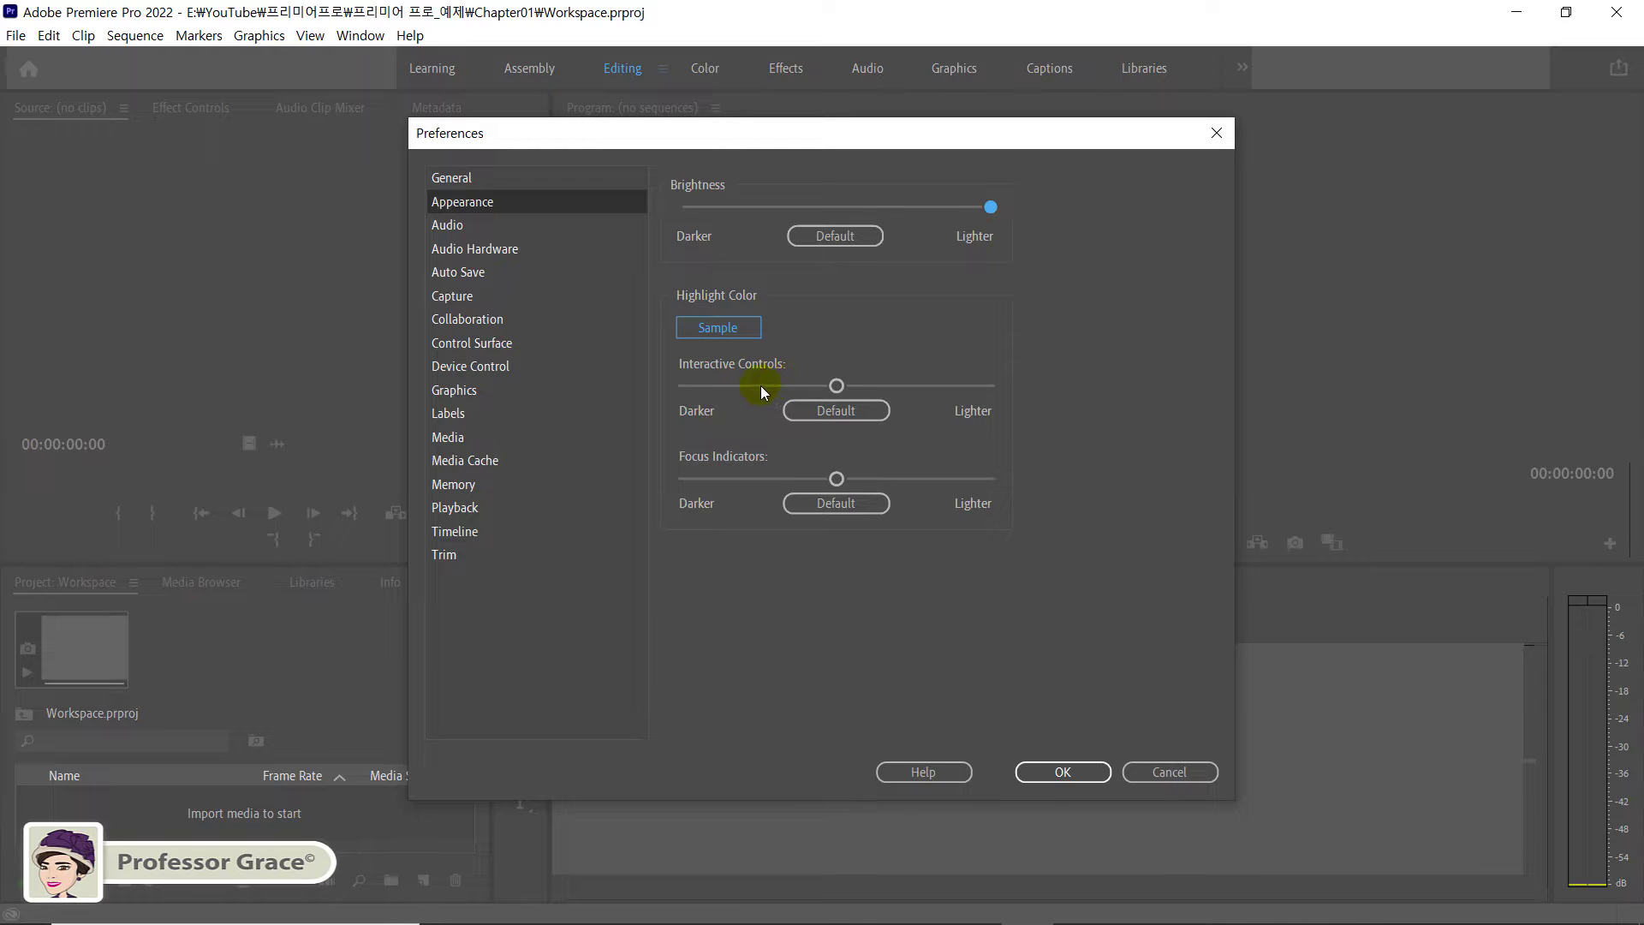
pyautogui.click(1168, 774)
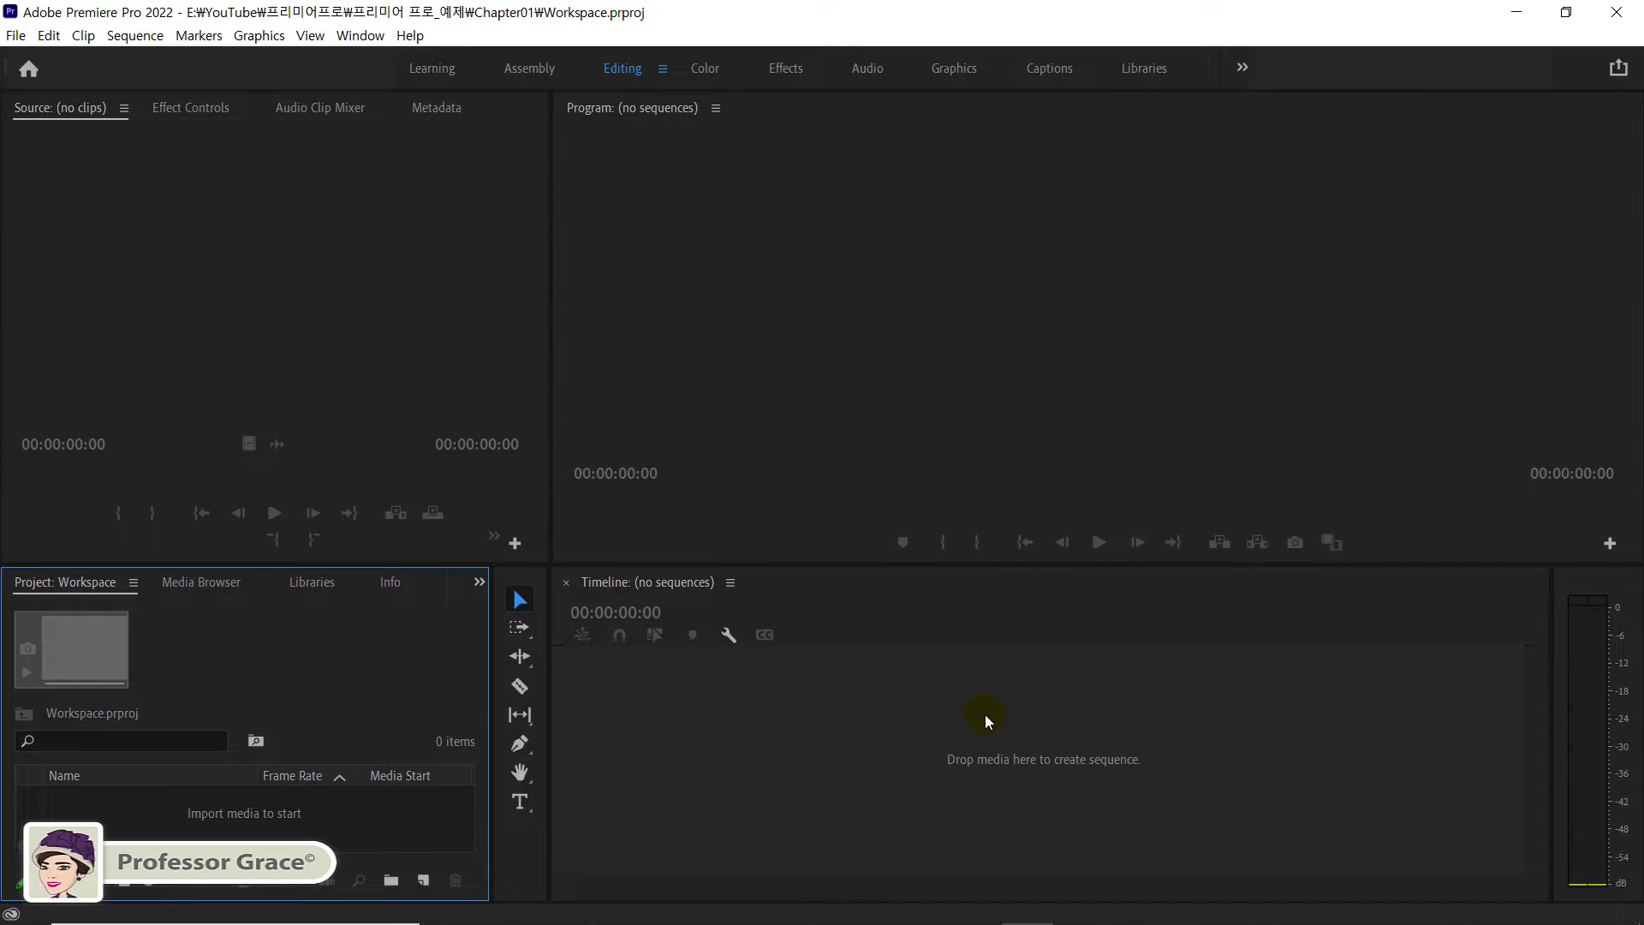
# - Close the 'Workspace' project with File > Close Project, then dismiss the File menu
pyautogui.click(26, 39)
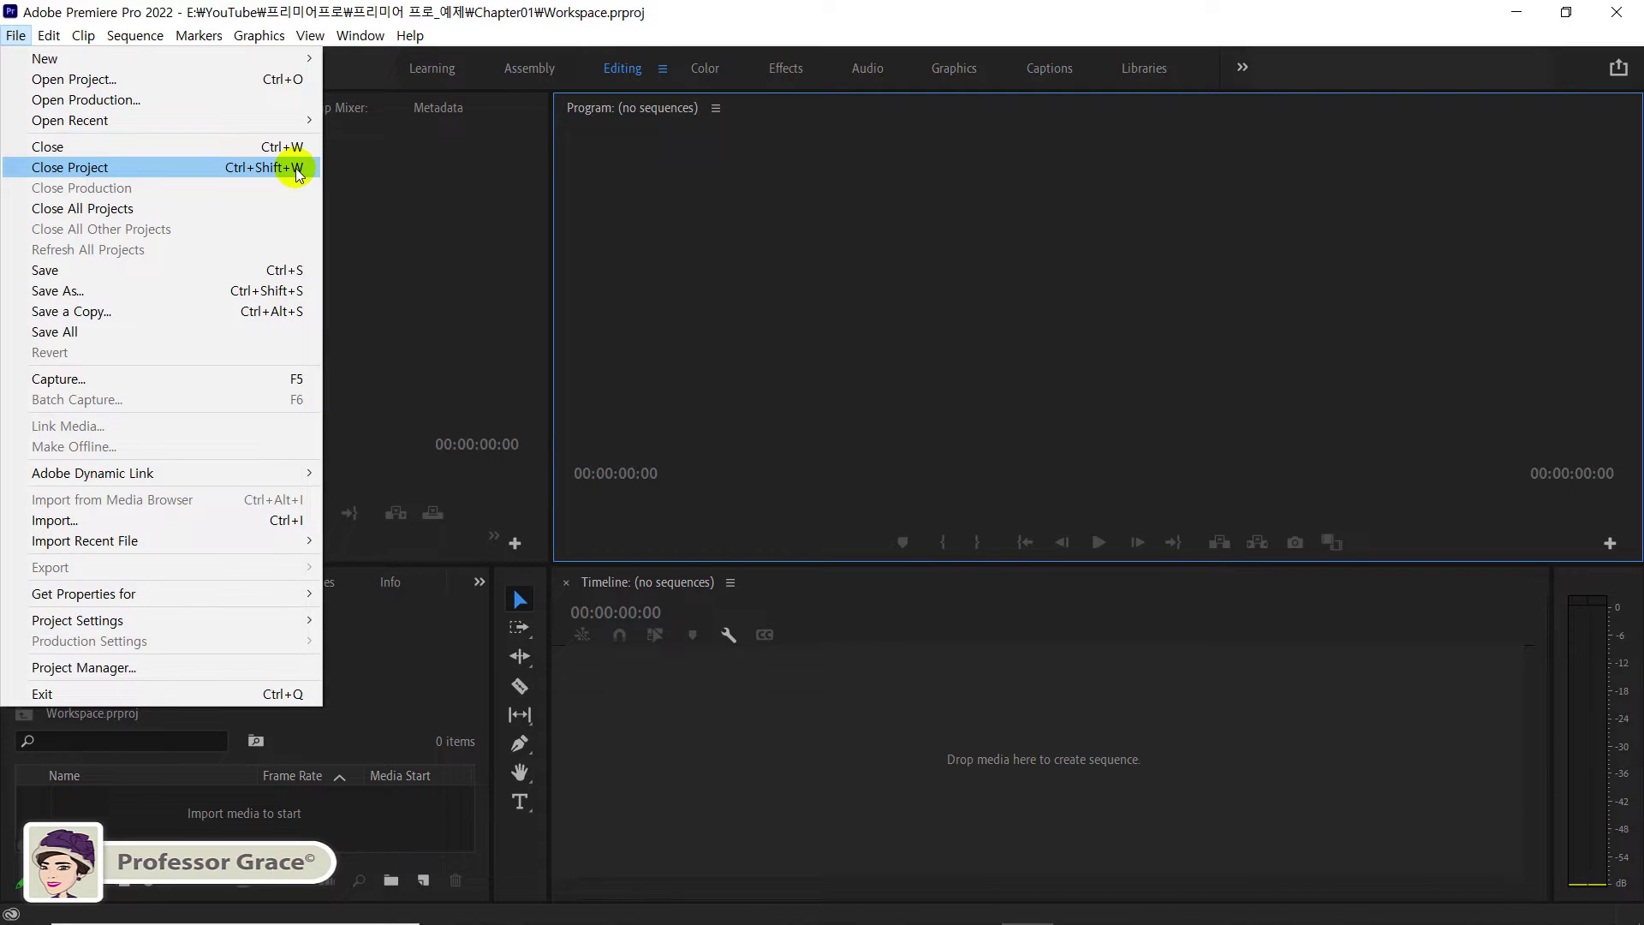
pyautogui.click(297, 170)
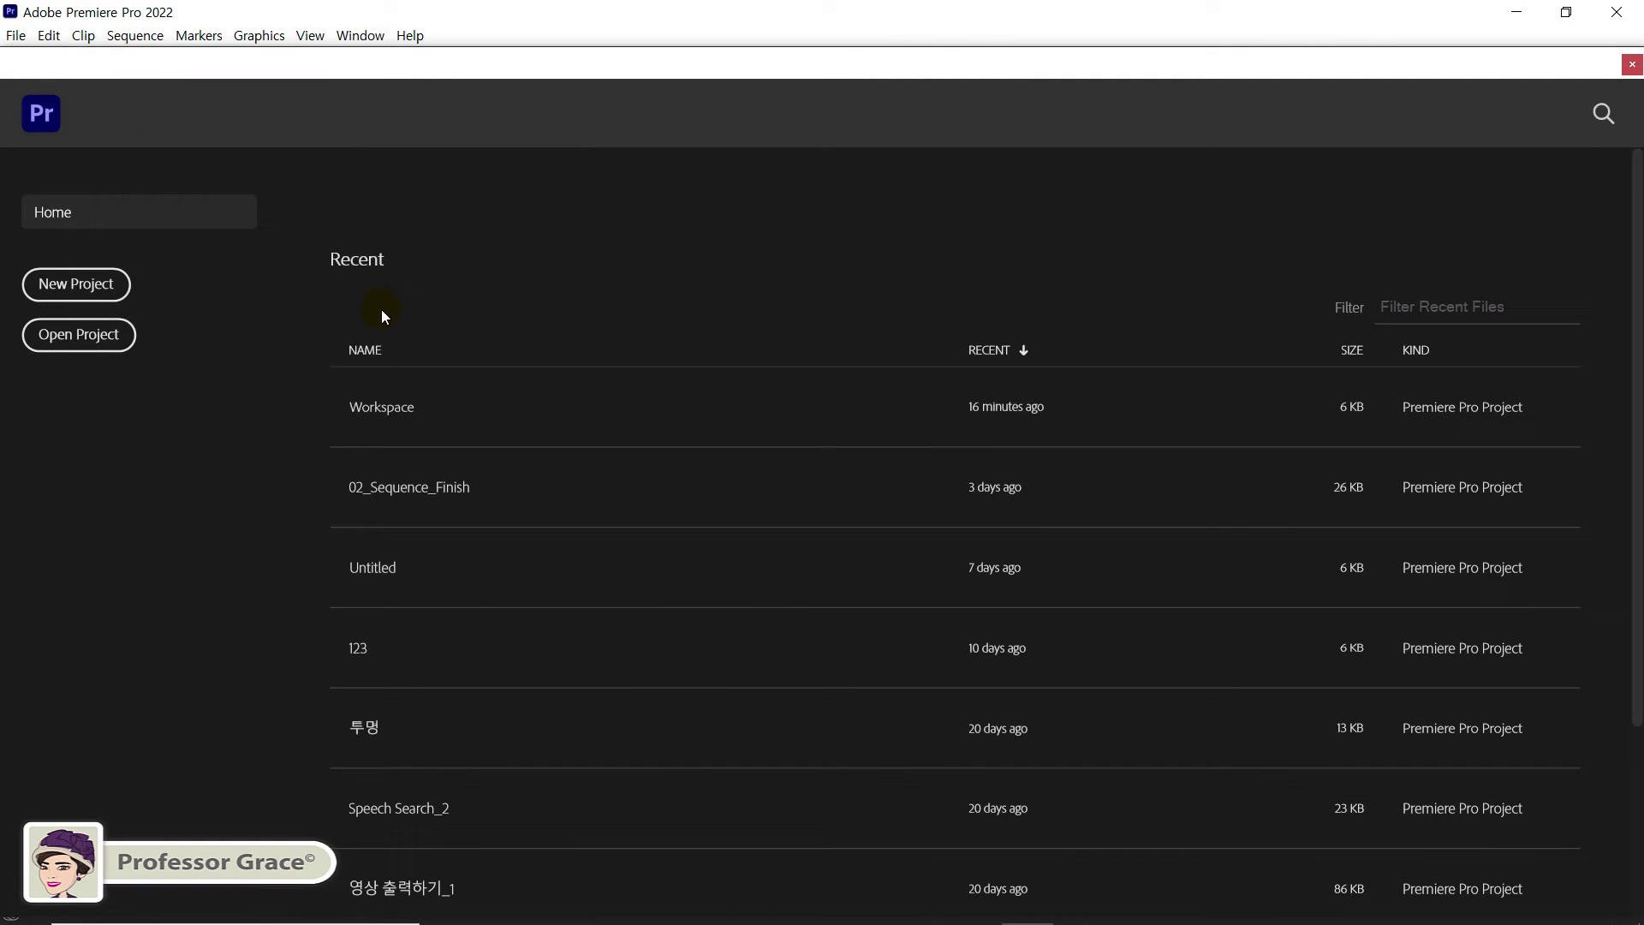
pyautogui.click(17, 38)
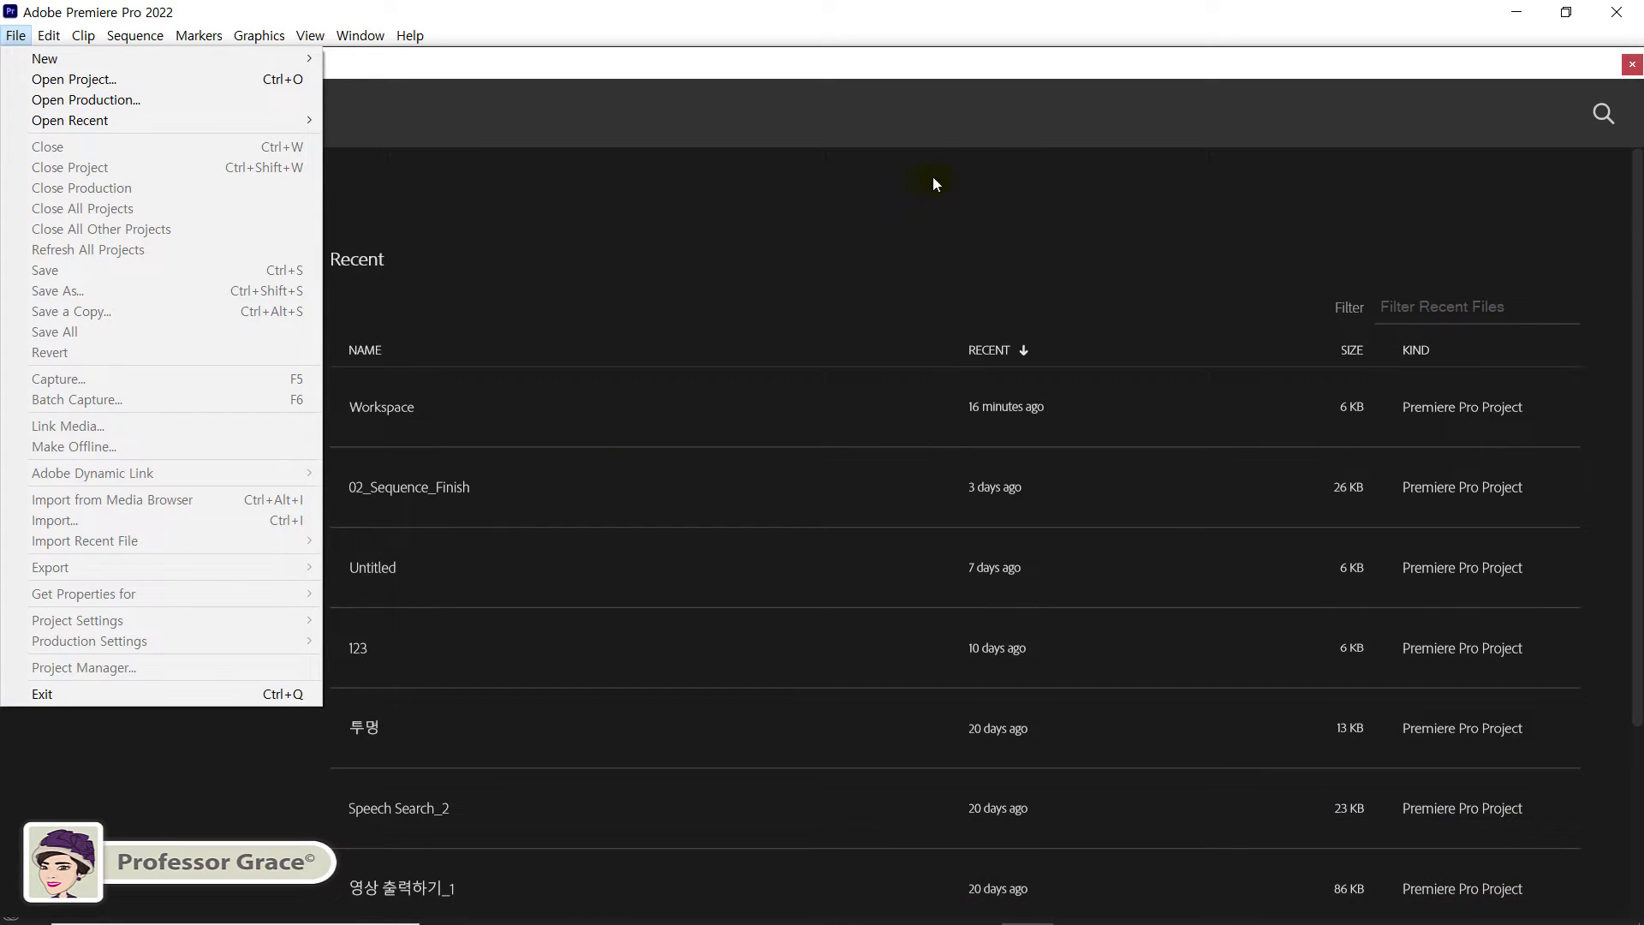
pyautogui.click(1019, 73)
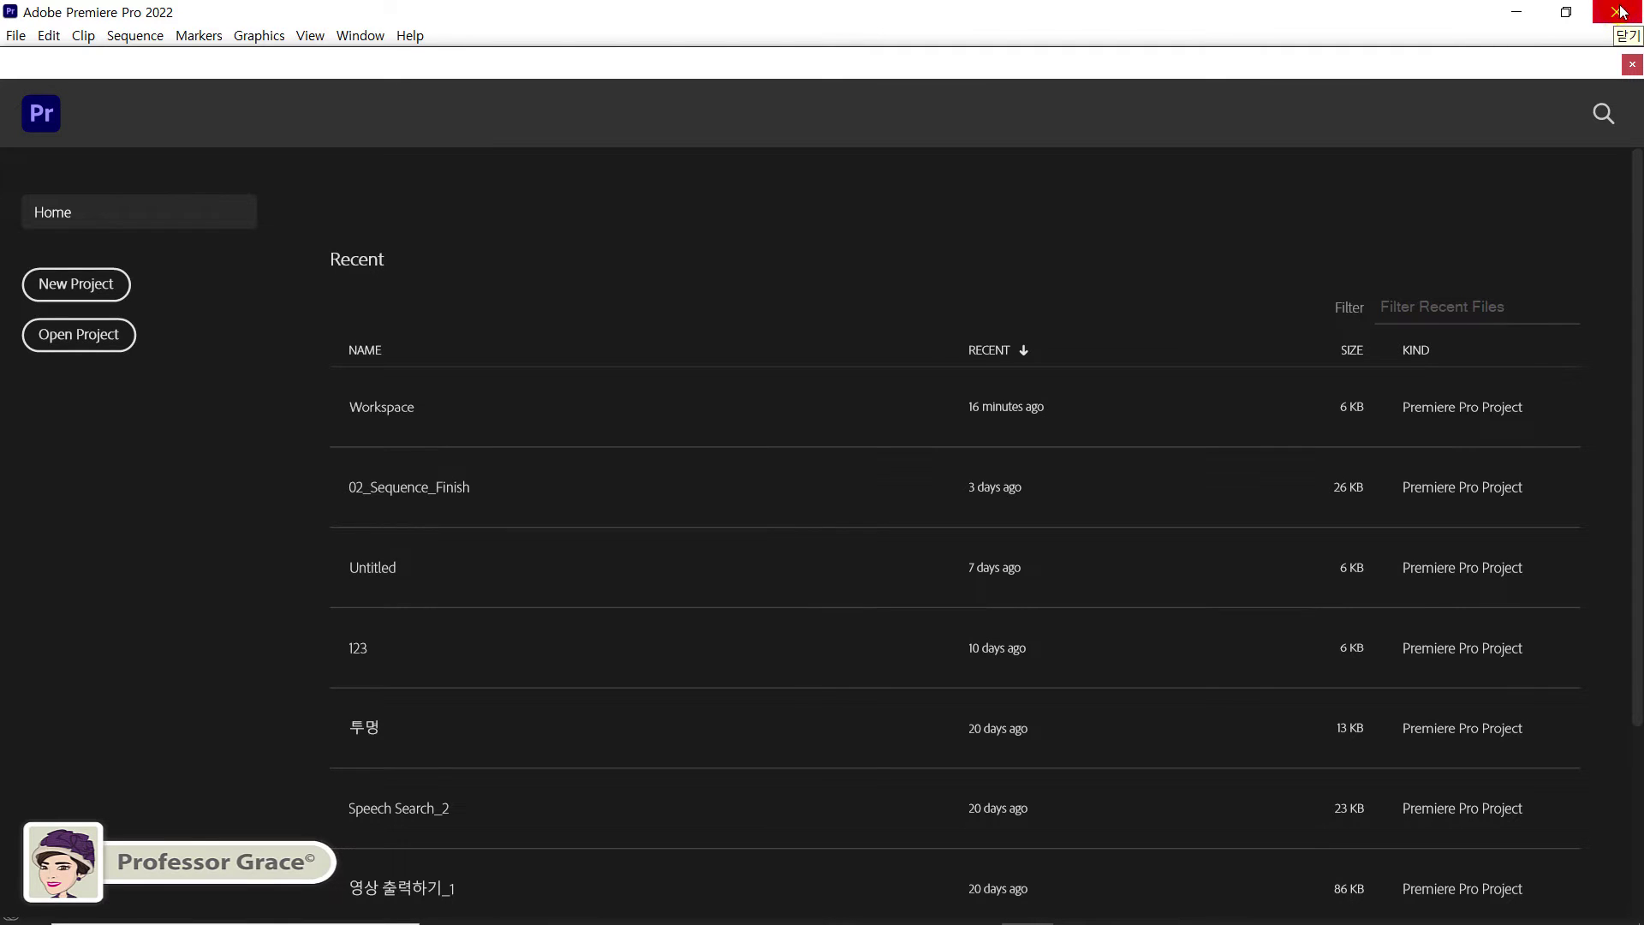
pyautogui.click(1265, 70)
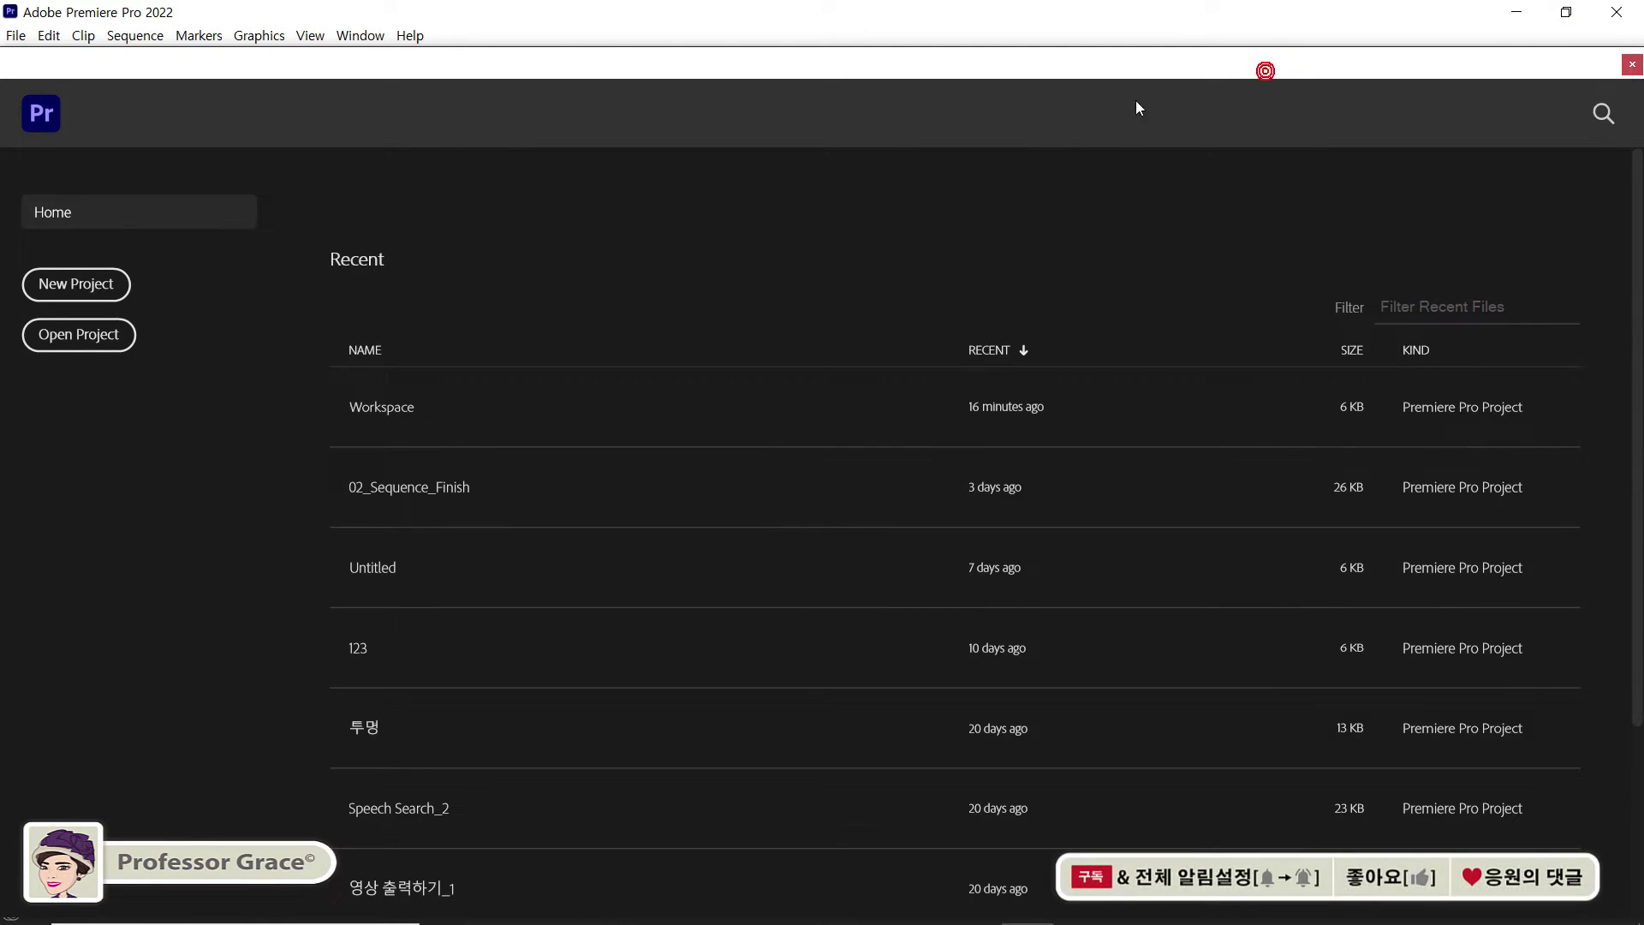